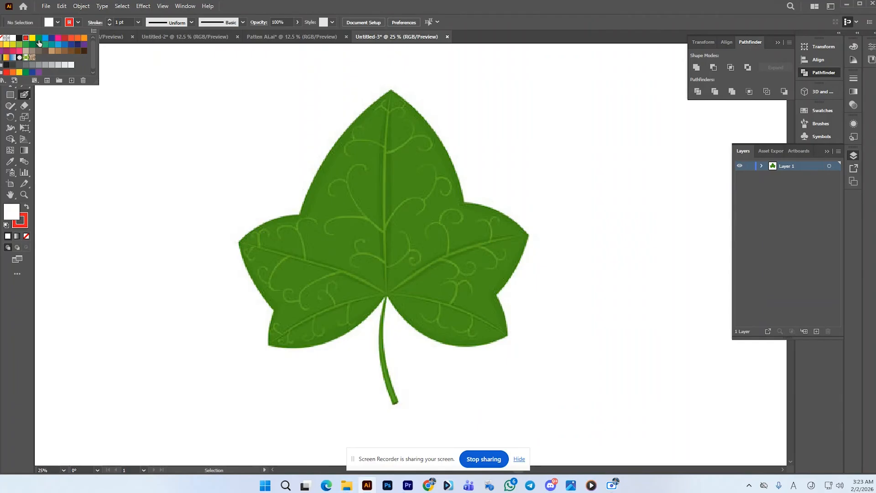
Step: Set the stroke colour to the green swatch and delete that swatch from the swatch library
{"action": "left_click", "coordinate": [39, 39]}
{"action": "left_click", "coordinate": [83, 80]}
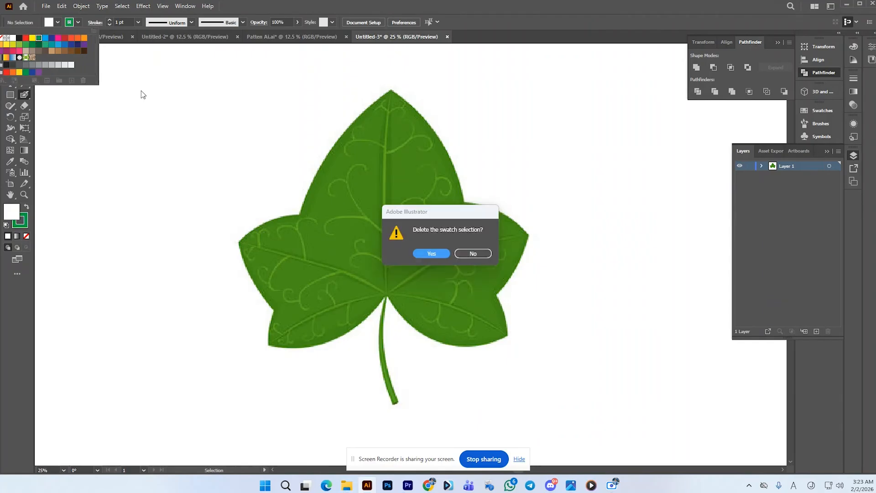
{"action": "left_click", "coordinate": [437, 254]}
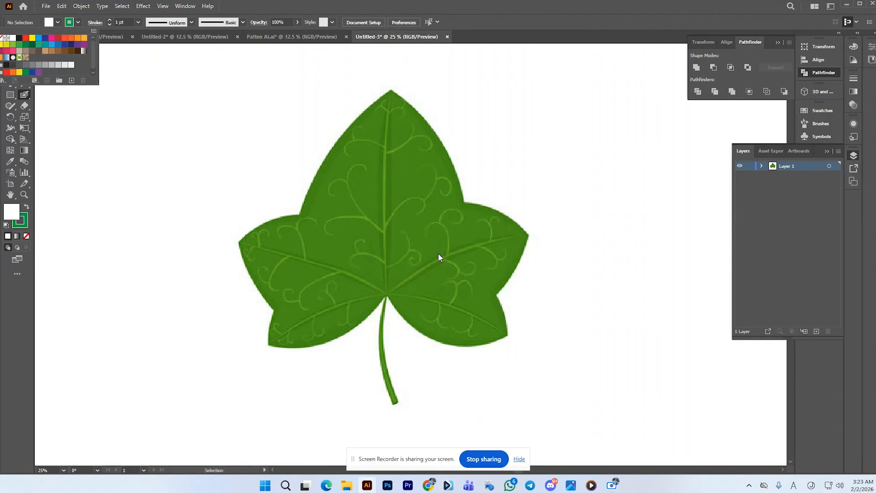
{"action": "left_click", "coordinate": [192, 104]}
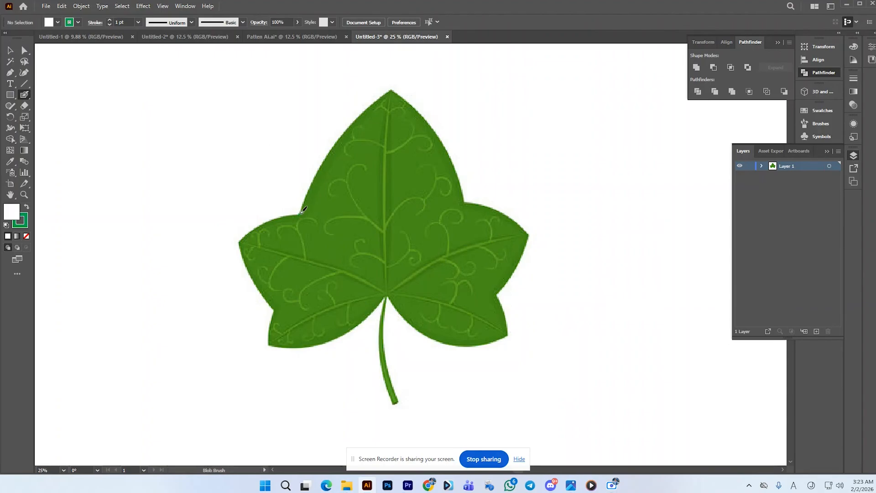
Step: Undo a short test brush stroke on the leaf edge and set the stroke colour to red
{"action": "left_click_drag", "start_coordinate": [302, 210], "coordinate": [313, 183]}
{"action": "key", "text": "ctrl+z"}
{"action": "left_click", "coordinate": [78, 22]}
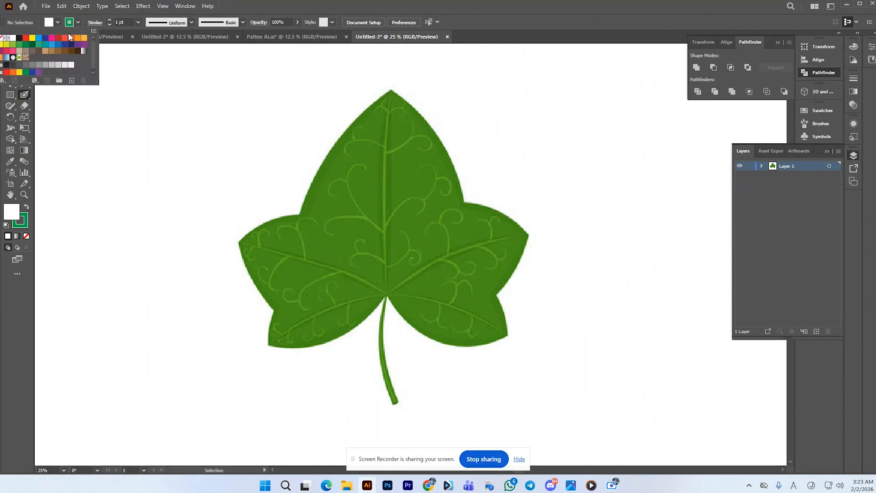
{"action": "left_click", "coordinate": [25, 38]}
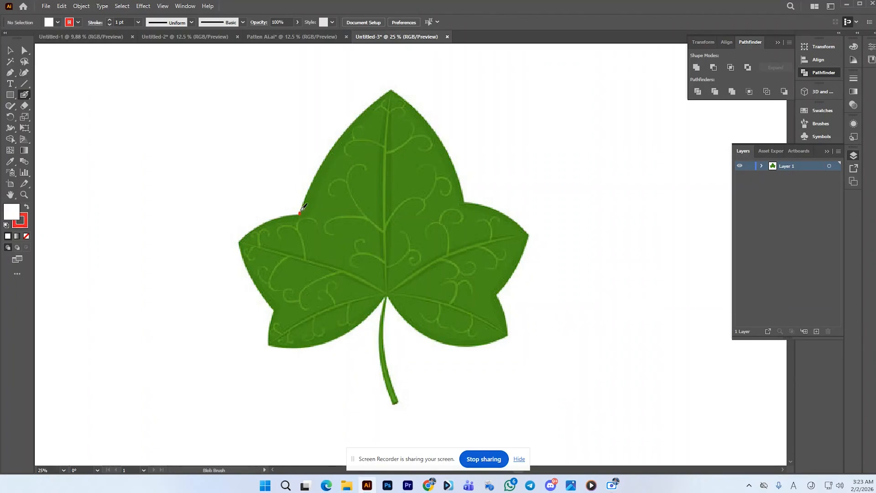
Step: Try to trace the leaf's tip and right-hand edge in red with the Blob Brush, and undo the stroke
{"action": "mouse_move", "coordinate": [303, 208]}
{"action": "left_mouse_down"}
{"action": "mouse_move", "coordinate": [325, 157]}
{"action": "mouse_move", "coordinate": [389, 89]}
{"action": "left_mouse_up"}
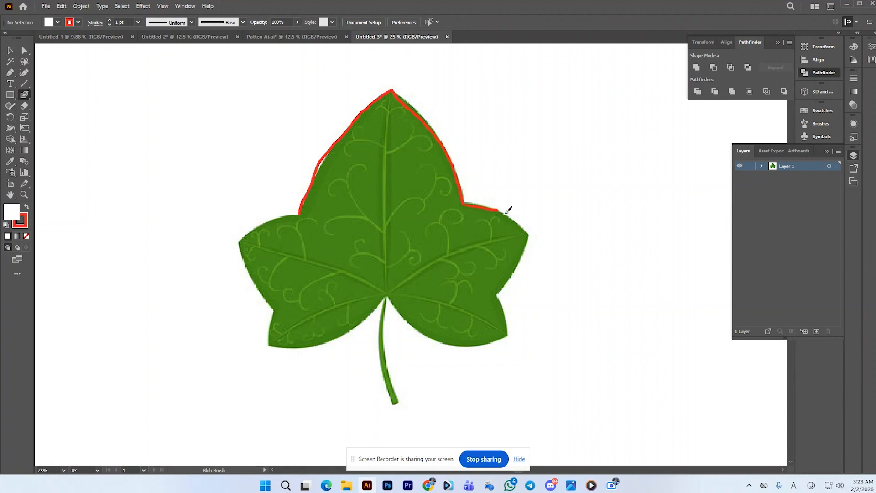
{"action": "mouse_move", "coordinate": [507, 212]}
{"action": "left_mouse_down"}
{"action": "mouse_move", "coordinate": [533, 236]}
{"action": "mouse_move", "coordinate": [495, 300]}
{"action": "left_mouse_up"}
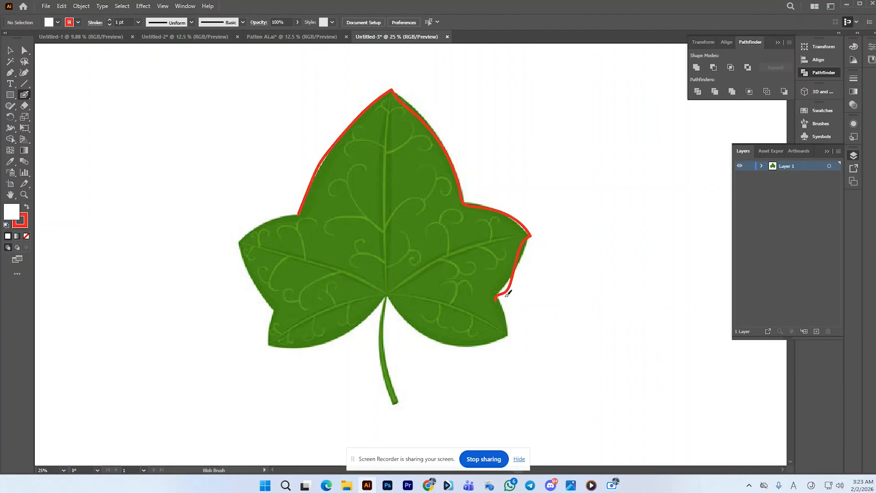
{"action": "key", "text": "ctrl+z"}
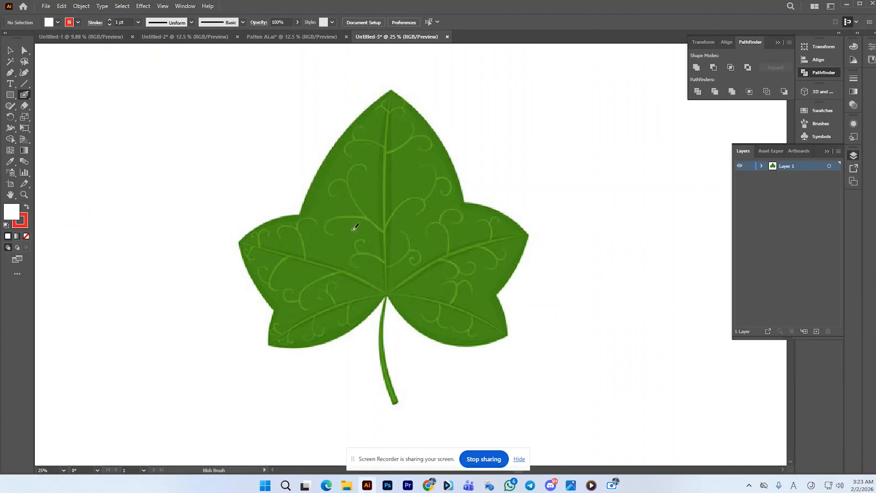
Step: Trace the whole leaf outline without the stem in red with the Blob Brush, and select the traced outline
{"action": "left_click_drag", "start_coordinate": [310, 199], "coordinate": [352, 122]}
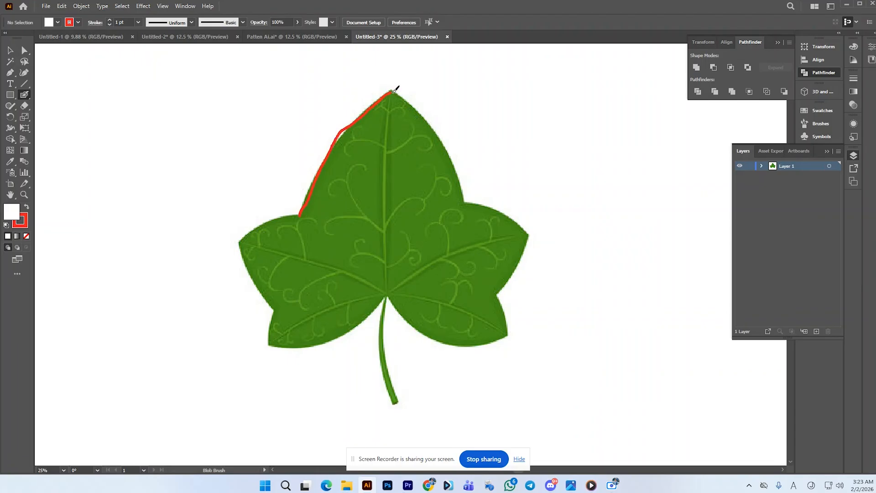
{"action": "mouse_move", "coordinate": [419, 112]}
{"action": "left_mouse_down"}
{"action": "mouse_move", "coordinate": [460, 169]}
{"action": "mouse_move", "coordinate": [465, 202]}
{"action": "mouse_move", "coordinate": [513, 212]}
{"action": "mouse_move", "coordinate": [533, 233]}
{"action": "mouse_move", "coordinate": [498, 294]}
{"action": "mouse_move", "coordinate": [511, 332]}
{"action": "left_mouse_up"}
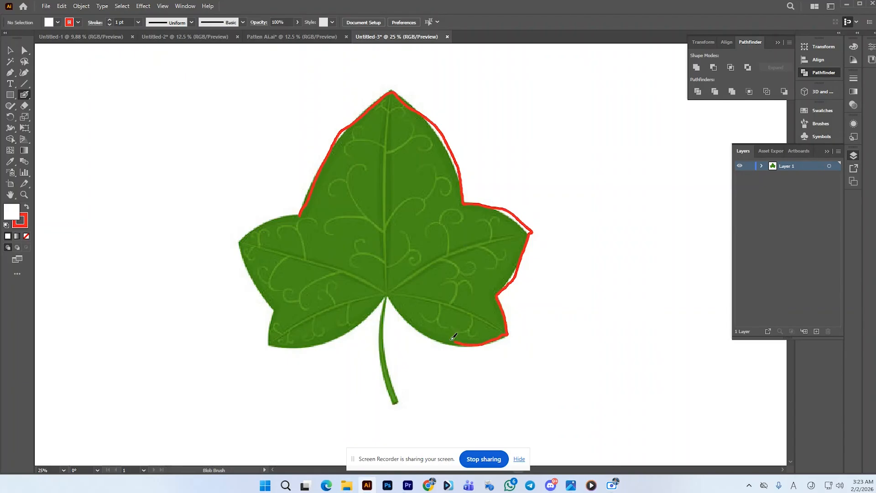
{"action": "left_click_drag", "start_coordinate": [433, 330], "coordinate": [393, 293]}
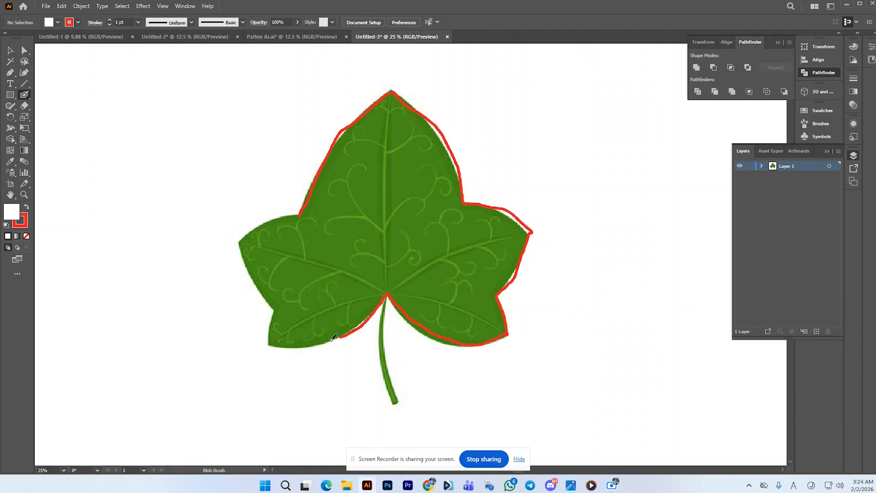
{"action": "mouse_move", "coordinate": [333, 337]}
{"action": "left_mouse_down"}
{"action": "mouse_move", "coordinate": [268, 342]}
{"action": "mouse_move", "coordinate": [278, 310]}
{"action": "mouse_move", "coordinate": [236, 240]}
{"action": "mouse_move", "coordinate": [268, 222]}
{"action": "left_mouse_up"}
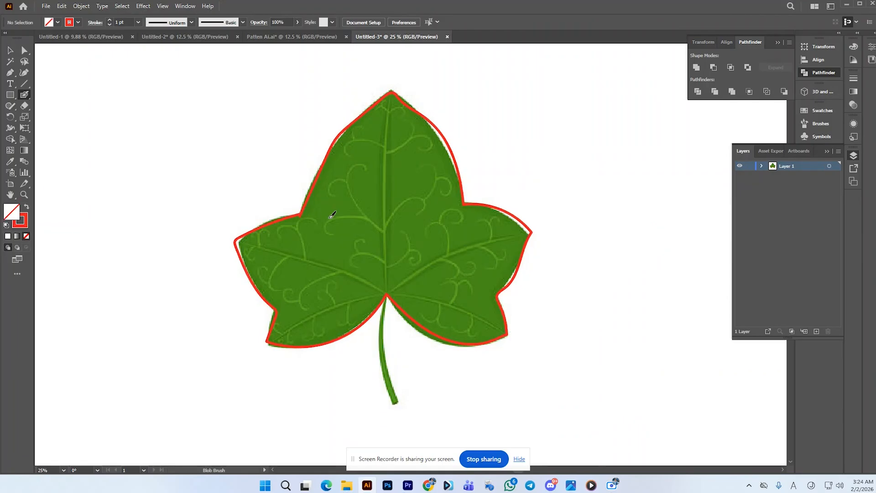
{"action": "left_click", "coordinate": [14, 49]}
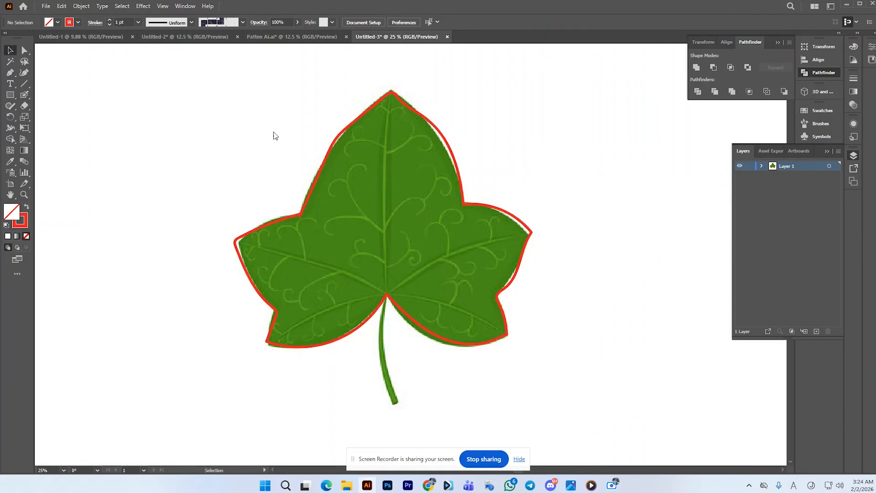
{"action": "left_click", "coordinate": [341, 169]}
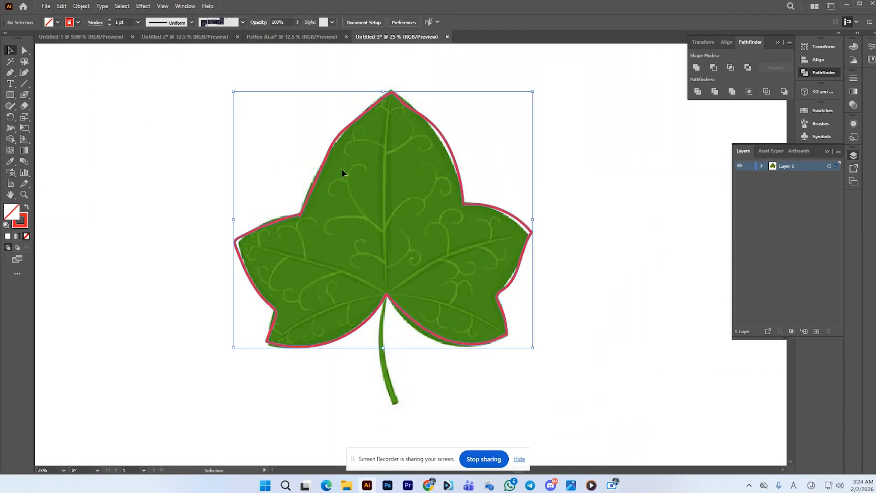
Step: Try to reshape the traced outline's inner edge with the Curvature tool, and undo the bends
{"action": "left_click", "coordinate": [25, 73]}
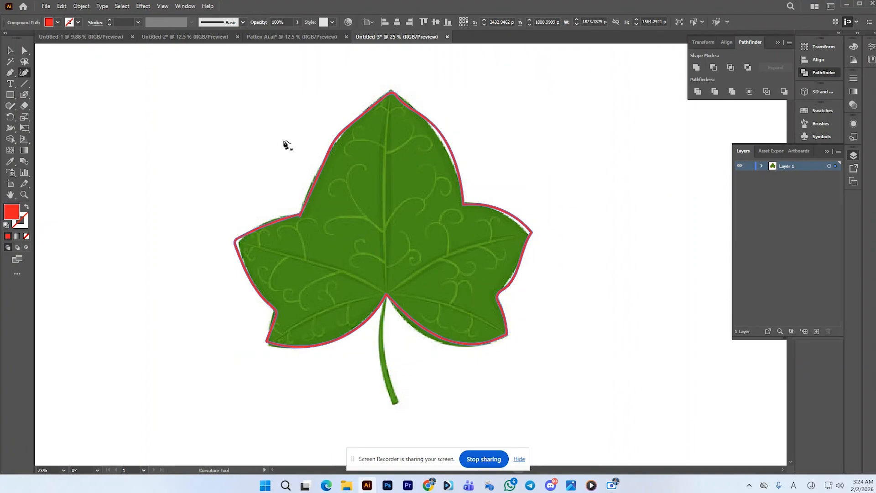
{"action": "left_click", "coordinate": [336, 142]}
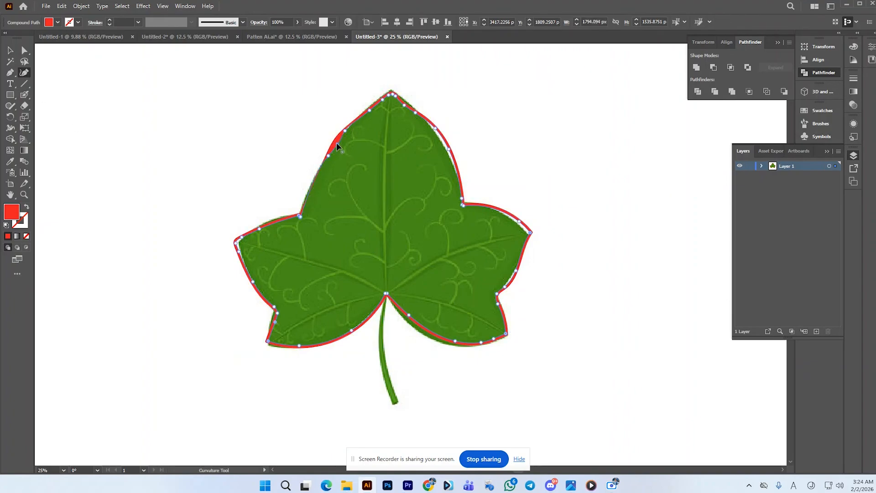
{"action": "left_click_drag", "start_coordinate": [336, 142], "coordinate": [335, 143]}
{"action": "left_click_drag", "start_coordinate": [259, 230], "coordinate": [265, 246]}
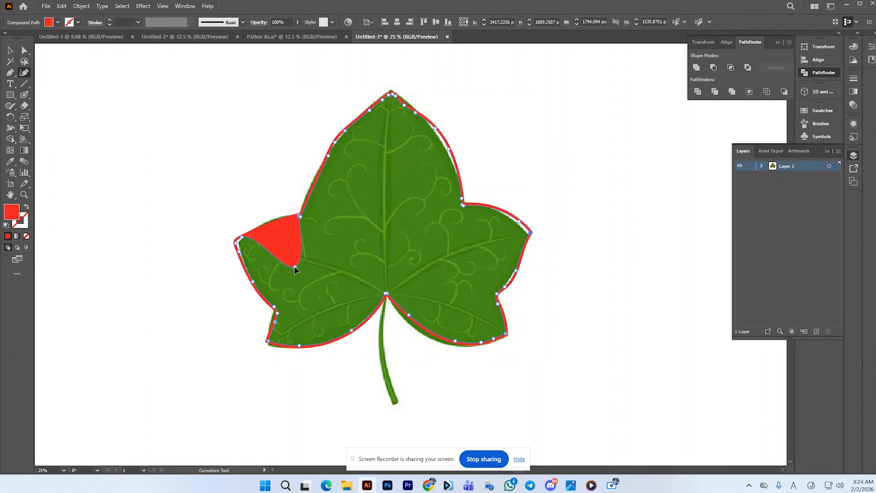
{"action": "key", "text": "ctrl+z"}
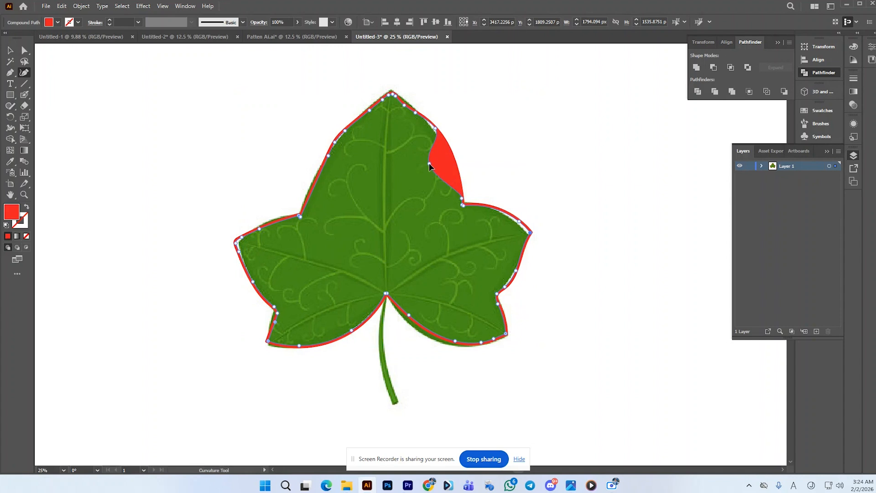
{"action": "key", "text": "ctrl+z"}
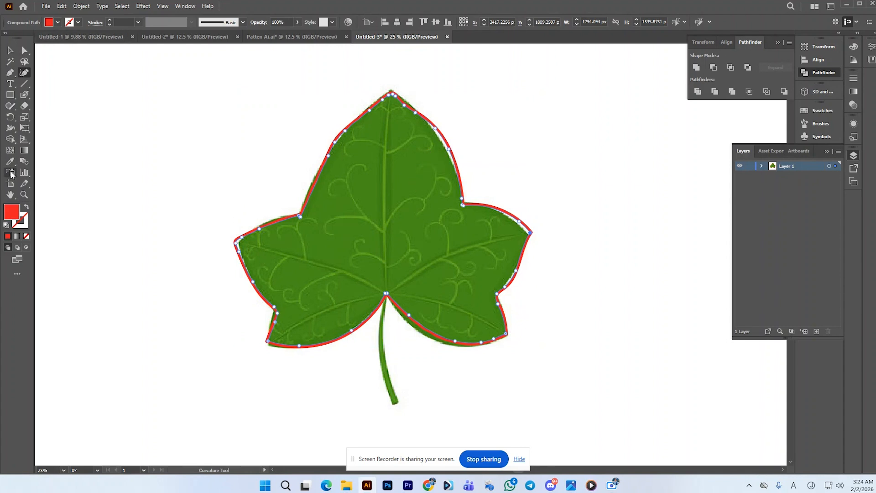
Step: Fill the area inside the traced outline with red as a separate shape using the Shape Builder tool
{"action": "left_click", "coordinate": [10, 140]}
{"action": "left_click", "coordinate": [408, 218]}
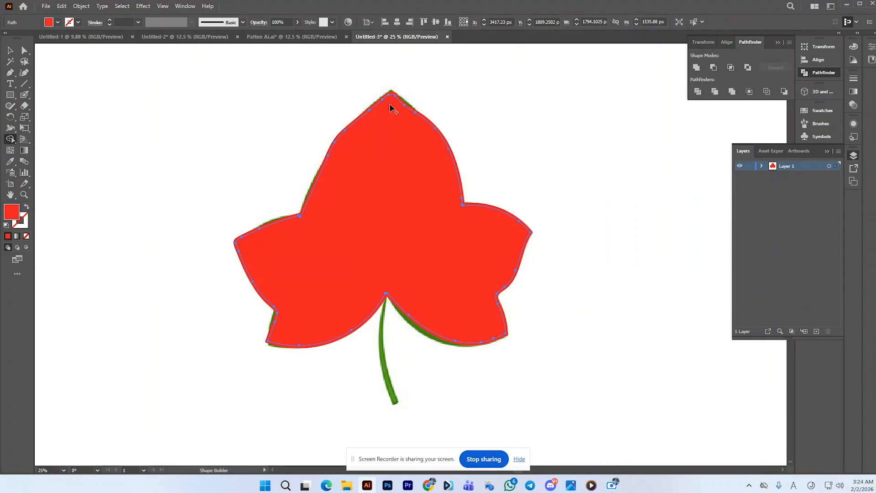
{"action": "mouse_move", "coordinate": [394, 95]}
{"action": "left_mouse_down"}
{"action": "mouse_move", "coordinate": [397, 120]}
{"action": "mouse_move", "coordinate": [402, 105]}
{"action": "left_mouse_up"}
Step: Undo a test move of the filled leaf shape and change its fill colour to dark green
{"action": "left_click", "coordinate": [10, 50]}
{"action": "left_click_drag", "start_coordinate": [355, 185], "coordinate": [294, 195]}
{"action": "key", "text": "ctrl+z"}
{"action": "left_click", "coordinate": [58, 22]}
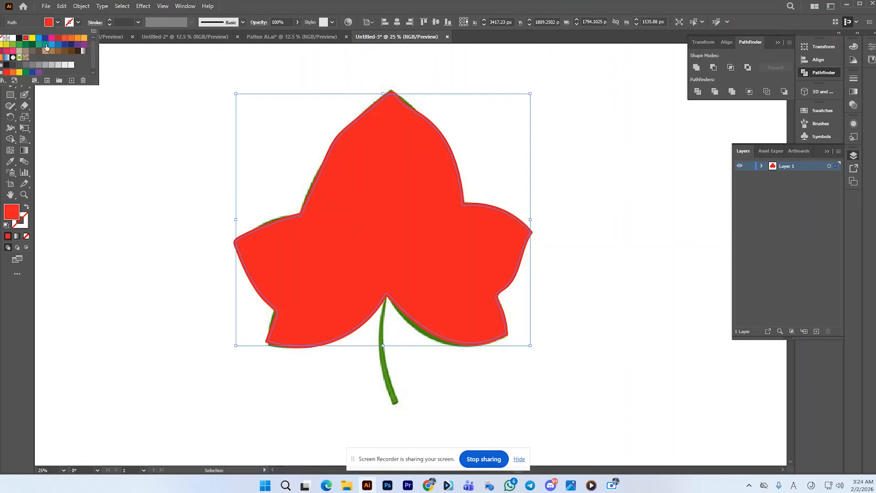
{"action": "left_click", "coordinate": [30, 46]}
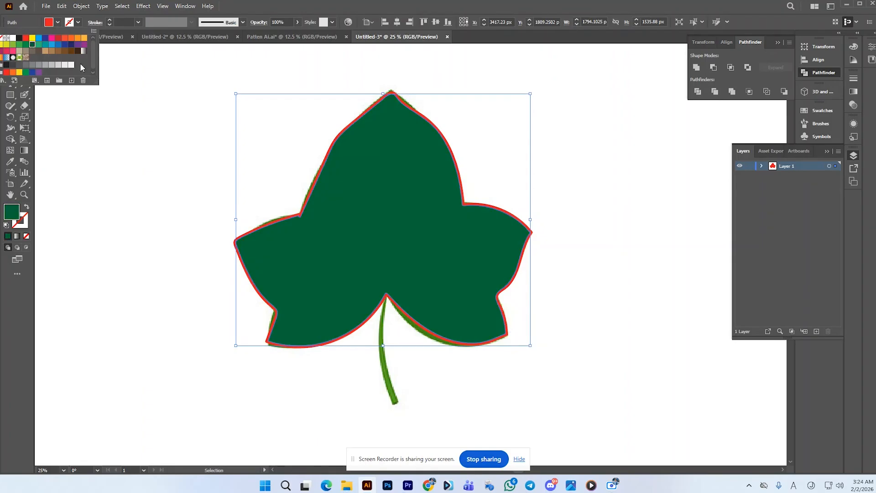
{"action": "left_click", "coordinate": [116, 77]}
{"action": "left_click", "coordinate": [218, 116]}
Step: Try moving the red outline and moving and deleting the green leaf shape, and undo these changes
{"action": "left_click", "coordinate": [327, 167]}
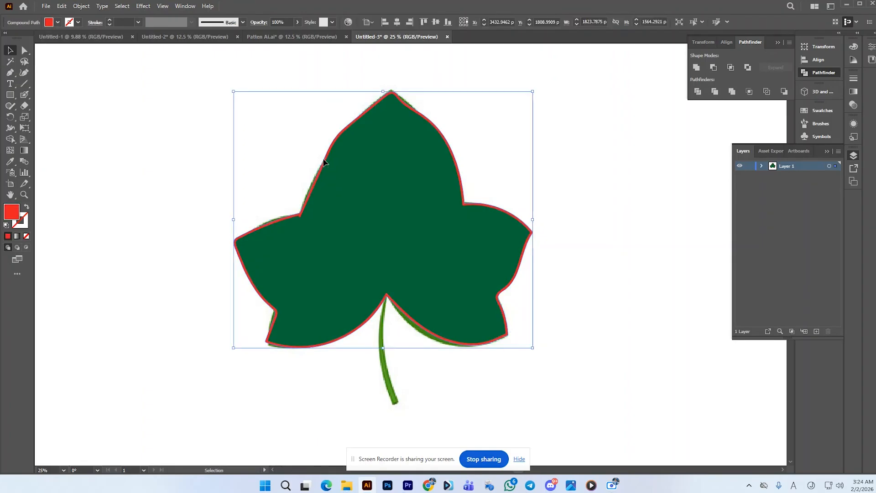
{"action": "left_click_drag", "start_coordinate": [327, 167], "coordinate": [266, 157]}
{"action": "key", "text": "ctrl+z"}
{"action": "left_click_drag", "start_coordinate": [344, 180], "coordinate": [214, 204]}
{"action": "key", "text": "Delete"}
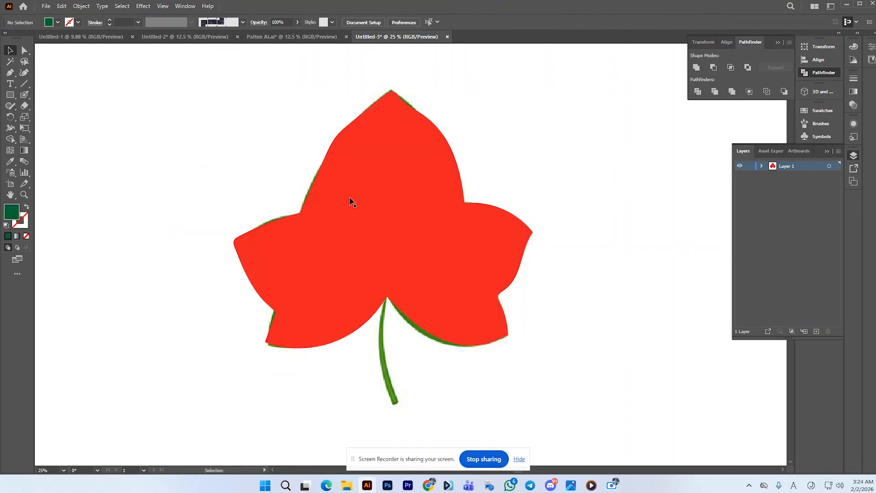
{"action": "left_click", "coordinate": [350, 200]}
{"action": "key", "text": "a"}
{"action": "key", "text": "ctrl+z"}
{"action": "key", "text": "ctrl+z"}
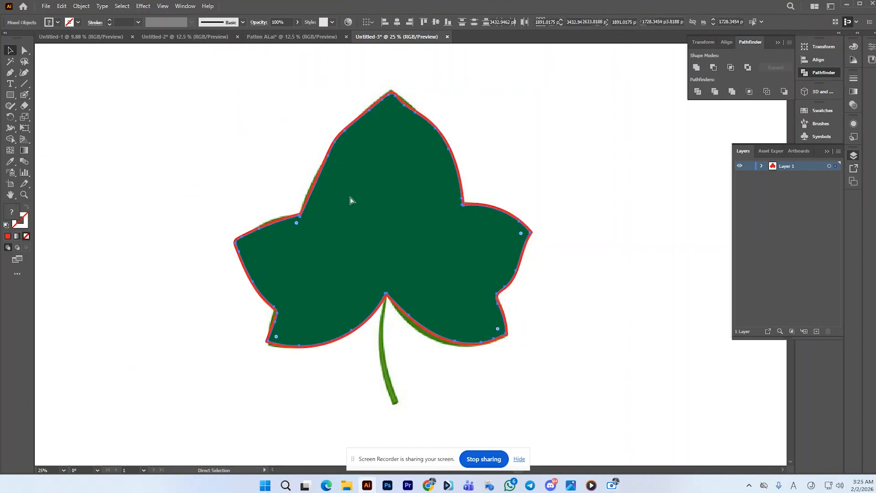
{"action": "key", "text": "v"}
{"action": "left_click_drag", "start_coordinate": [352, 199], "coordinate": [422, 219]}
{"action": "key", "text": "ctrl+z"}
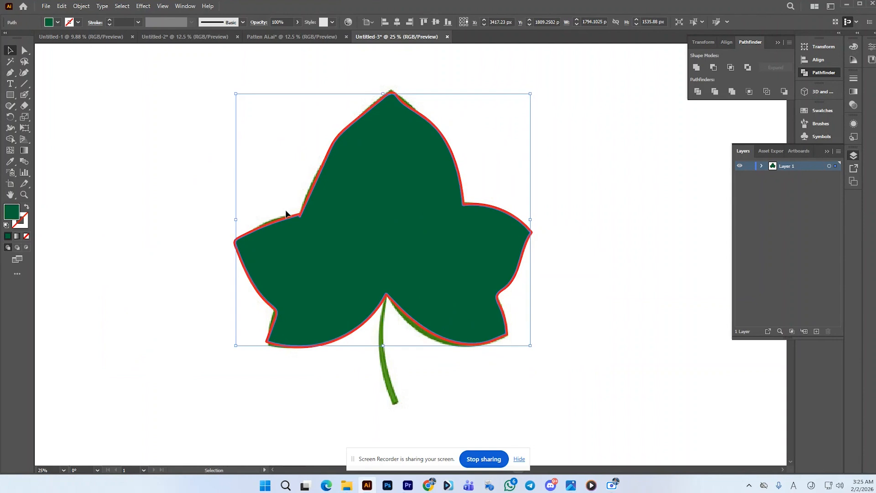
{"action": "left_click", "coordinate": [290, 218]}
{"action": "left_click", "coordinate": [306, 225]}
{"action": "key", "text": "a"}
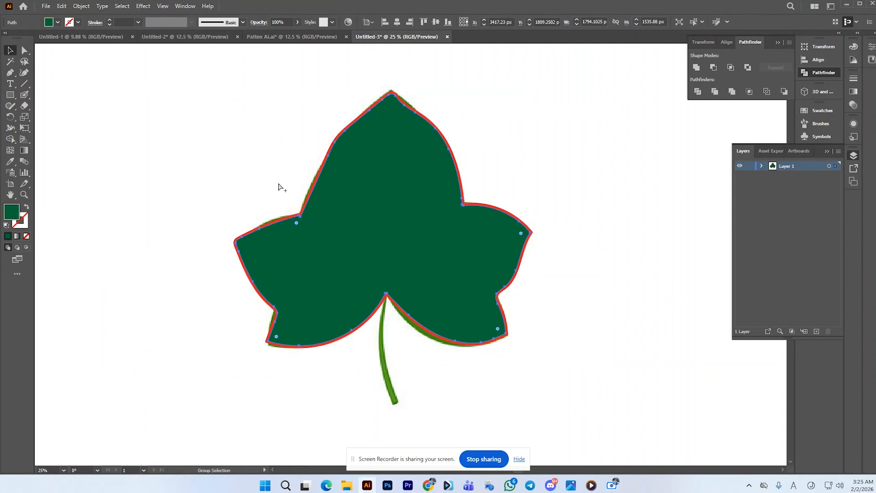
Step: Move the reference leaf image out from under the tracing to its left side
{"action": "left_click", "coordinate": [279, 184]}
{"action": "scroll", "coordinate": [365, 166], "scroll_direction": "down", "scroll_amount": 1}
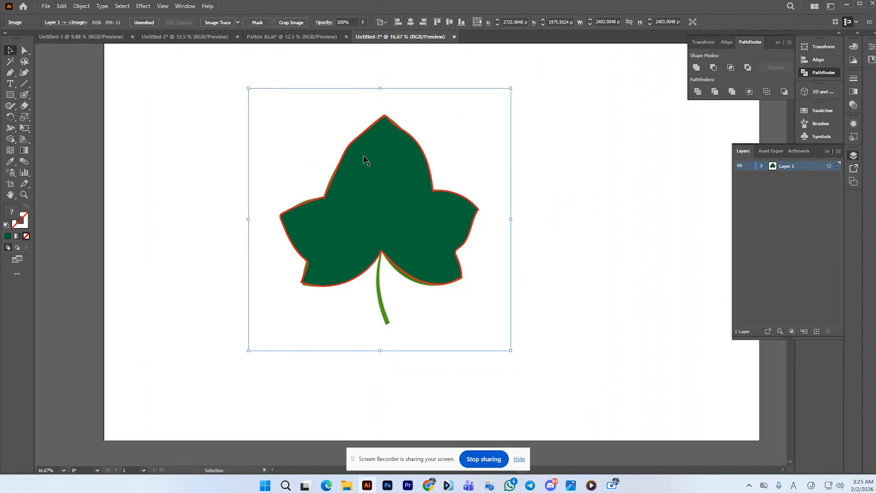
{"action": "left_click_drag", "start_coordinate": [328, 131], "coordinate": [150, 158]}
Step: Recolour the traced leaf's fill with the green sampled from the reference leaf using the Eyedropper, and deselect it
{"action": "left_click", "coordinate": [364, 191]}
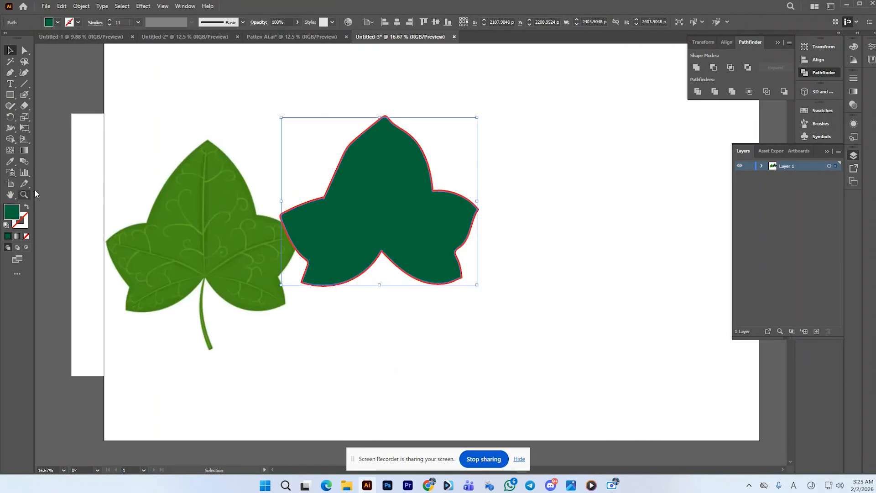
{"action": "left_click", "coordinate": [10, 163]}
{"action": "left_click", "coordinate": [193, 197]}
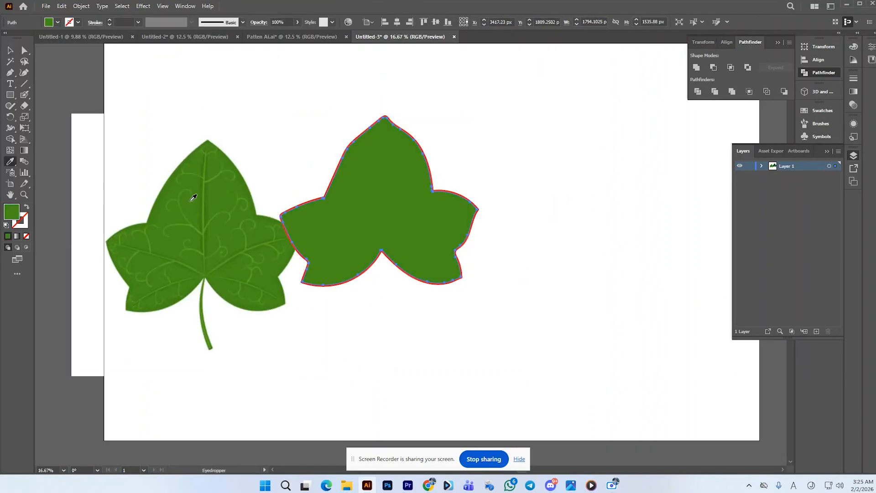
{"action": "left_click", "coordinate": [10, 50]}
{"action": "left_click", "coordinate": [324, 137]}
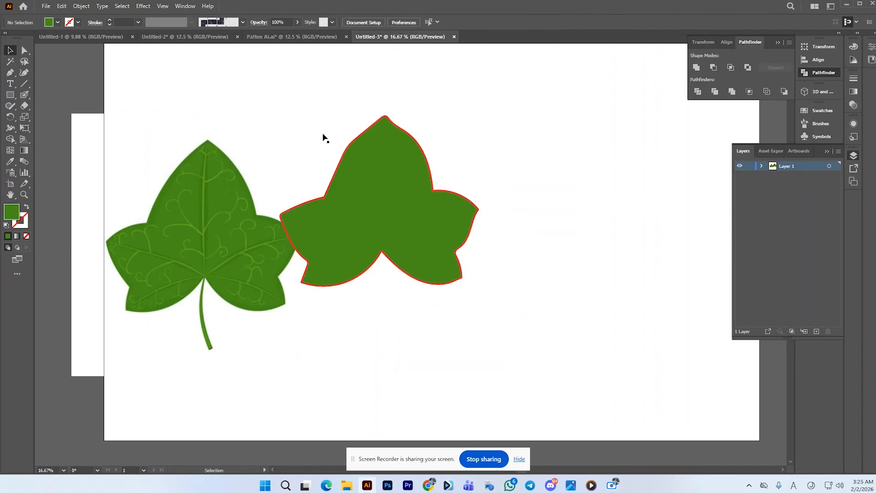
Step: Change the red leaf outline's fill to the dark green swatch C=90 M=30 Y=95 K=30
{"action": "left_click", "coordinate": [345, 148]}
{"action": "scroll", "coordinate": [349, 144], "scroll_direction": "up", "scroll_amount": 2}
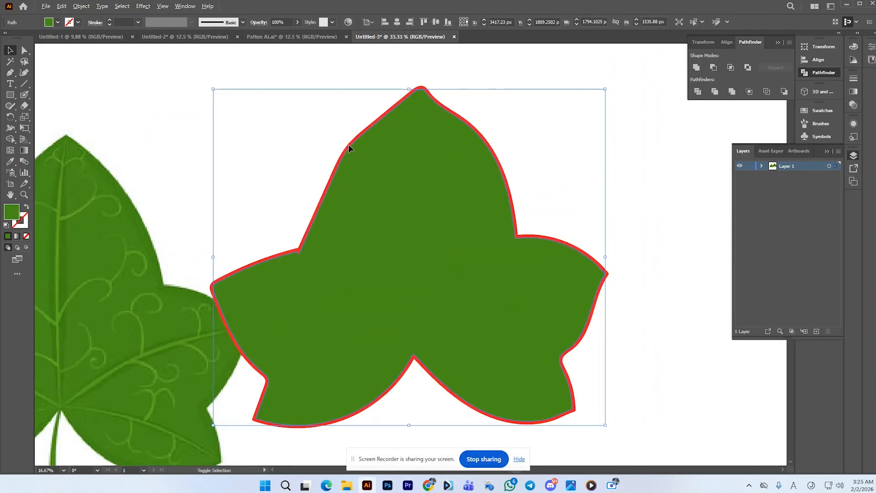
{"action": "left_click", "coordinate": [59, 21]}
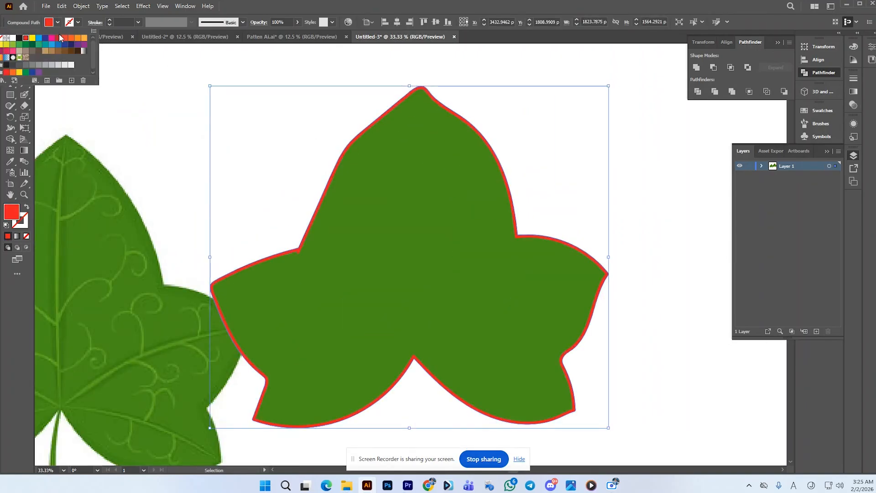
{"action": "left_click", "coordinate": [38, 45]}
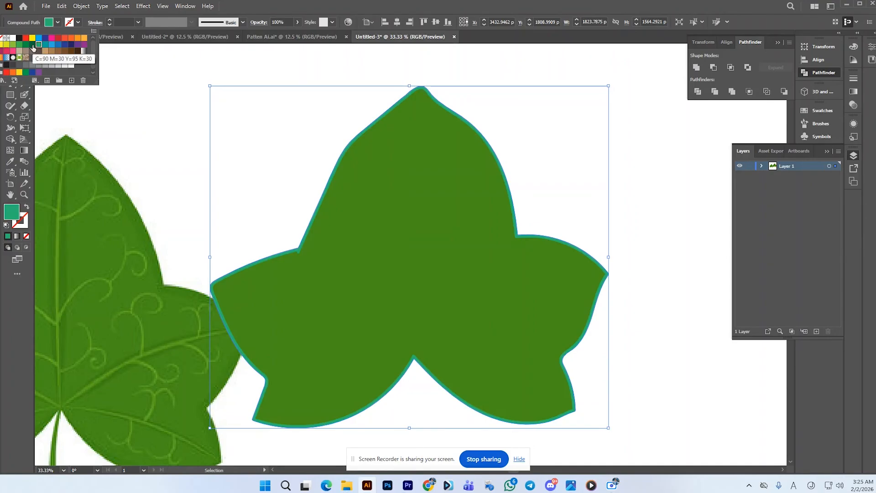
{"action": "left_click", "coordinate": [31, 46]}
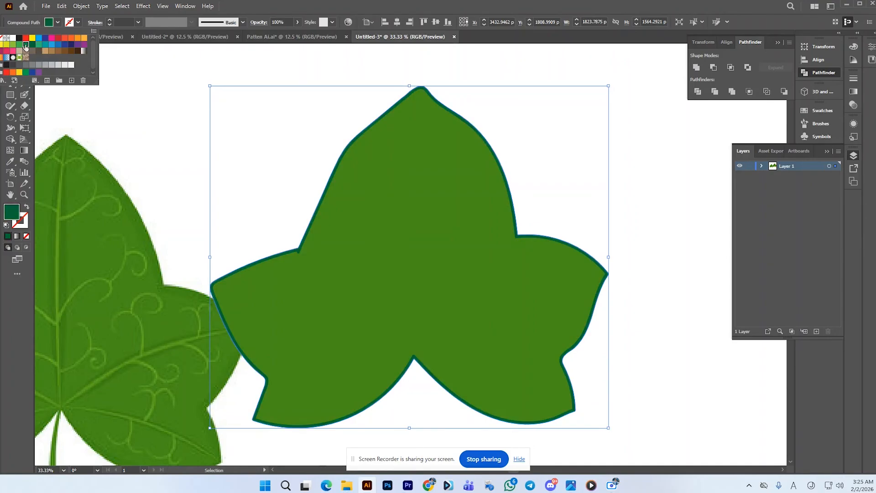
Step: Apply the dark green swatch as the leaf outline's fill and deselect the outline
{"action": "left_click", "coordinate": [26, 46]}
{"action": "double_click", "coordinate": [213, 128]}
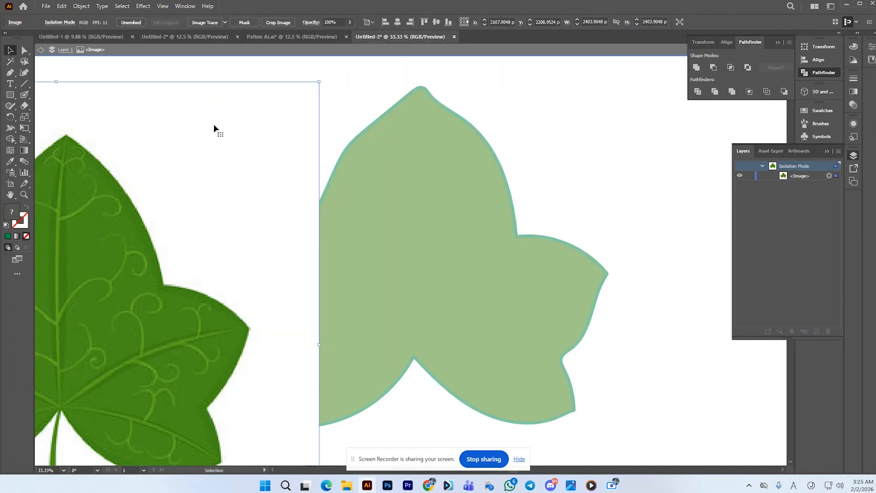
{"action": "double_click", "coordinate": [327, 121]}
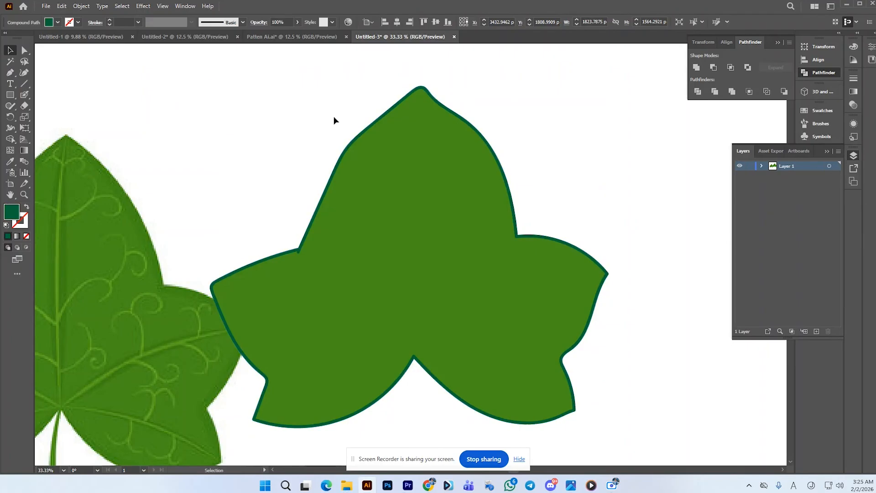
Step: Move the reference leaf image back underneath the traced leaf so its stem shows below the central notch, and deselect it
{"action": "scroll", "coordinate": [352, 114], "scroll_direction": "down", "scroll_amount": 2}
{"action": "left_click", "coordinate": [199, 210]}
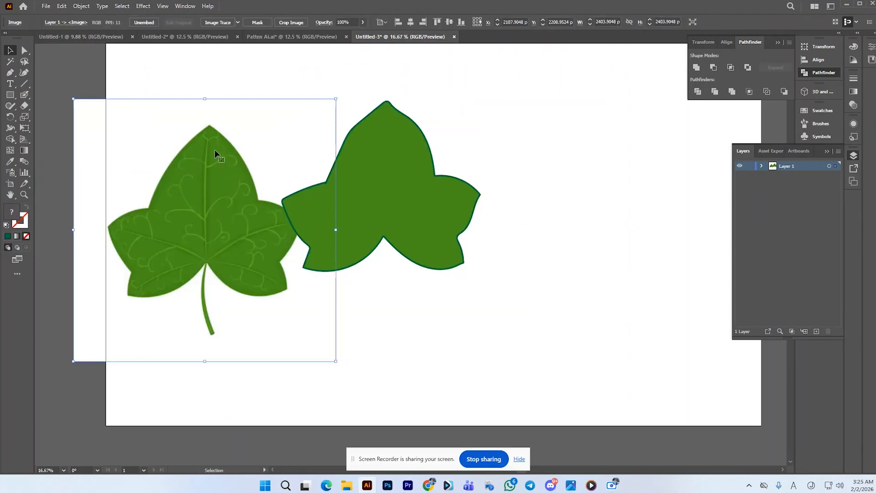
{"action": "left_click_drag", "start_coordinate": [215, 149], "coordinate": [391, 125]}
{"action": "left_click", "coordinate": [53, 96]}
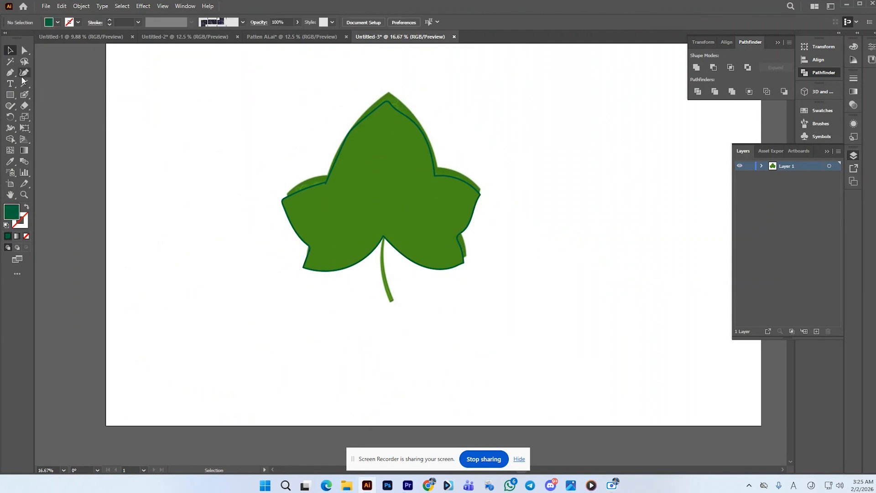
Step: Trace the reference stem with the Pen tool as a closed dark green shape about 109 px wide and 606 px high
{"action": "scroll", "coordinate": [400, 253], "scroll_direction": "up", "scroll_amount": 2}
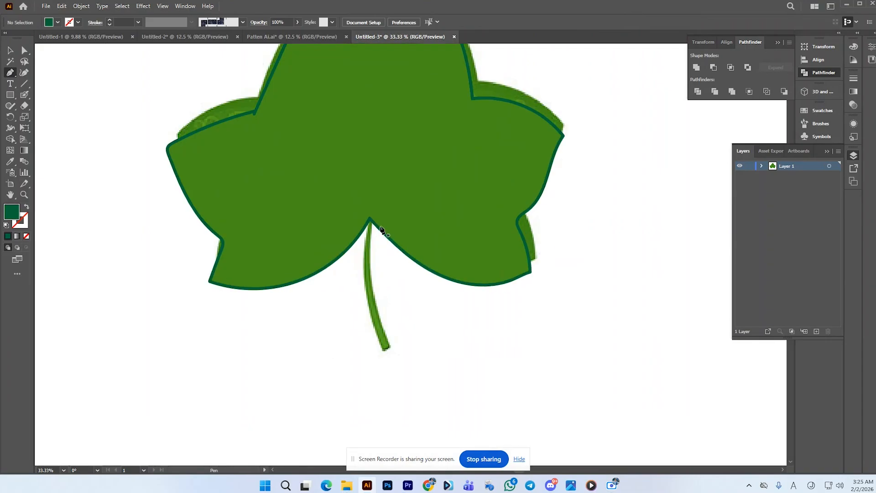
{"action": "left_click", "coordinate": [370, 220]}
{"action": "left_click_drag", "start_coordinate": [384, 351], "coordinate": [415, 377]}
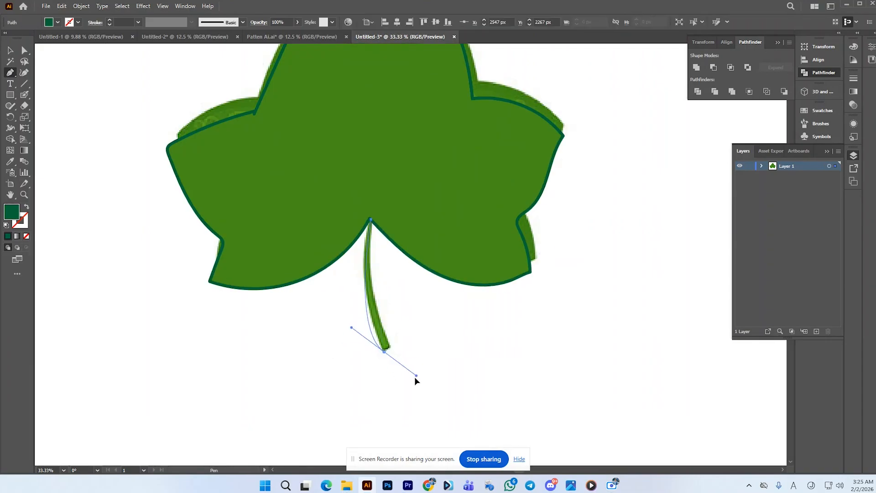
{"action": "left_click", "coordinate": [383, 351]}
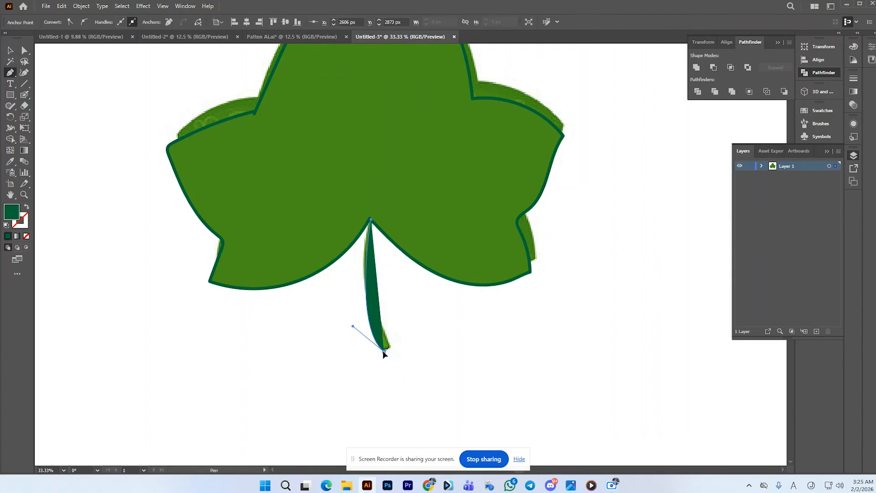
{"action": "left_click", "coordinate": [389, 347]}
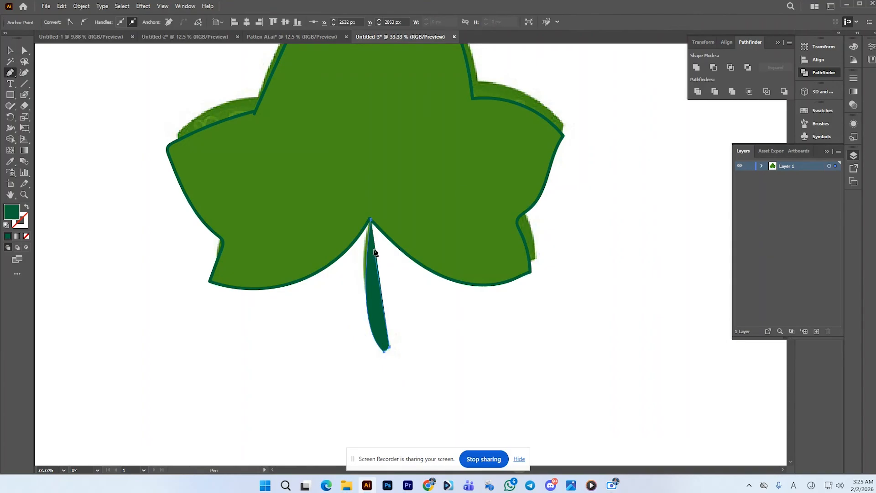
{"action": "left_click", "coordinate": [373, 249]}
{"action": "left_click", "coordinate": [372, 225]}
{"action": "left_click", "coordinate": [370, 220]}
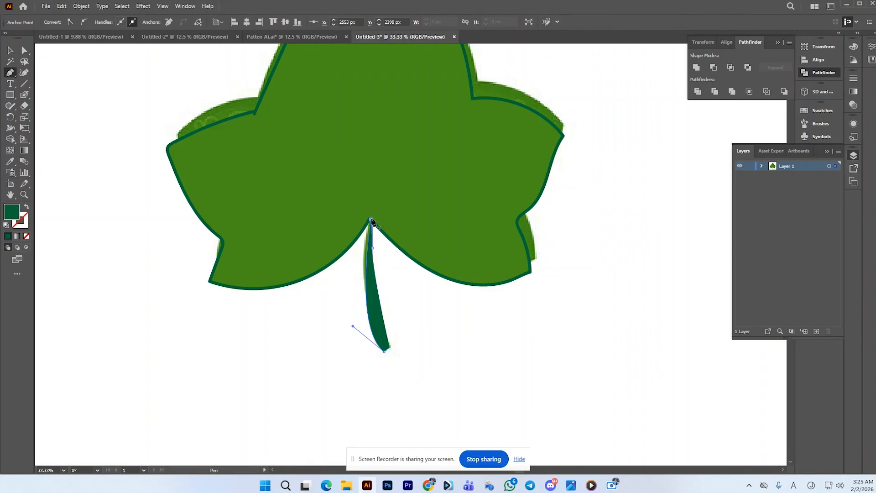
Step: Bend the stem's right edge inward along the reference stem with the Curvature tool, and deselect the stem
{"action": "left_click", "coordinate": [24, 72]}
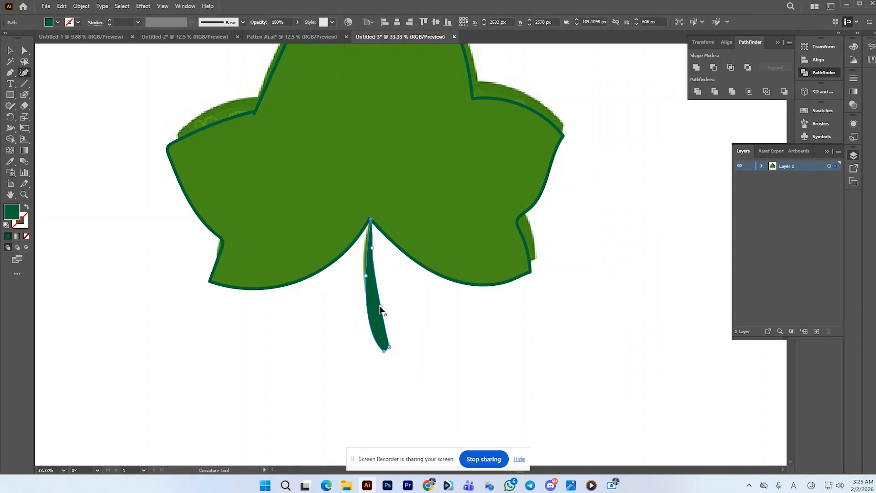
{"action": "left_click_drag", "start_coordinate": [381, 306], "coordinate": [378, 311]}
{"action": "left_click", "coordinate": [372, 280]}
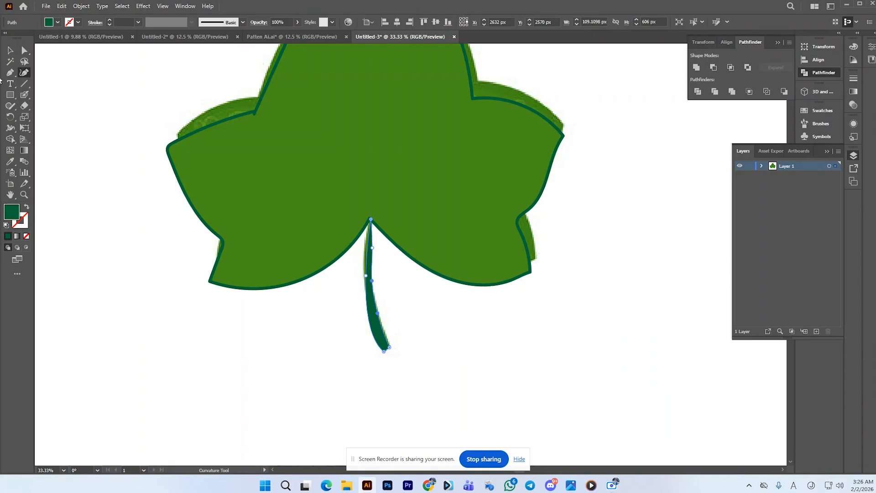
{"action": "left_click", "coordinate": [14, 52]}
{"action": "left_click", "coordinate": [83, 111]}
Step: Move the reference image to the artboard's upper left and the traced leaf together with its stem to the right, clear of it
{"action": "left_click", "coordinate": [113, 151]}
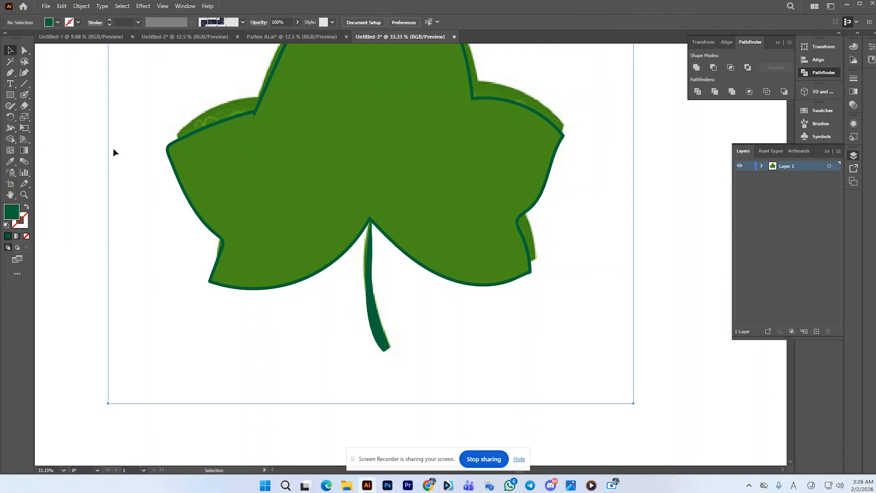
{"action": "scroll", "coordinate": [272, 213], "scroll_direction": "down", "scroll_amount": 1, "text": "alt"}
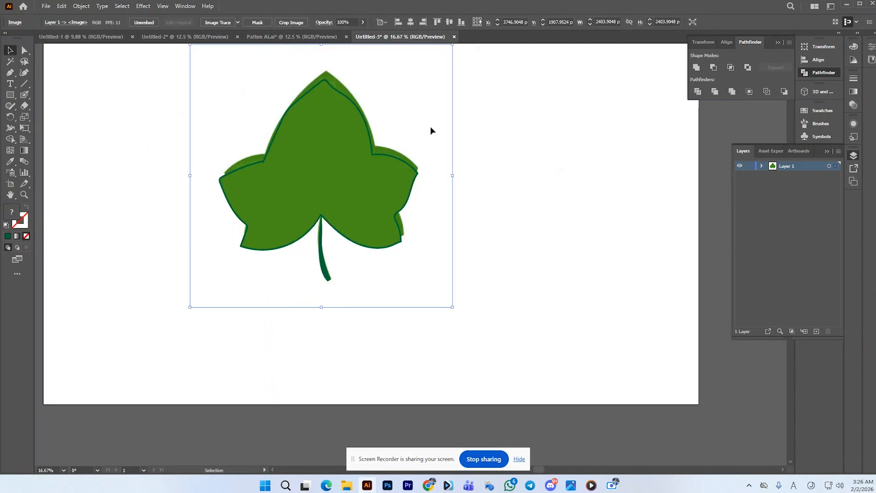
{"action": "left_click", "coordinate": [506, 121]}
{"action": "scroll", "coordinate": [345, 220], "scroll_direction": "up", "scroll_amount": 1}
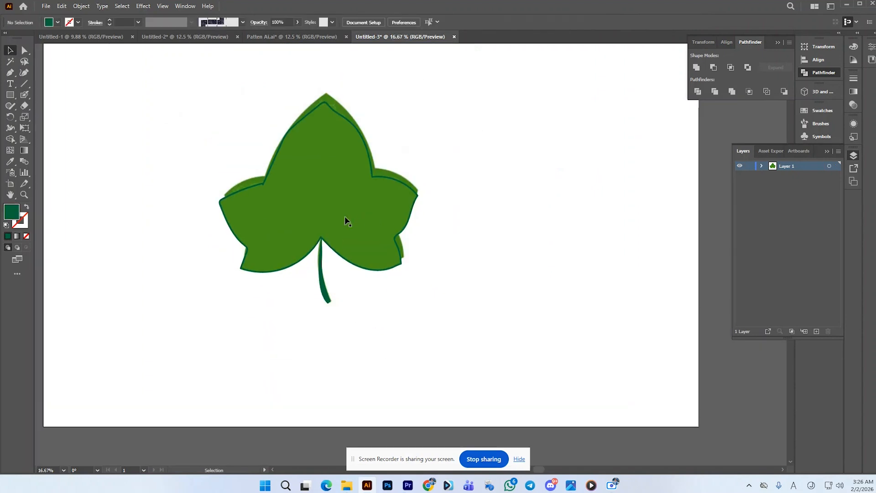
{"action": "left_click_drag", "start_coordinate": [442, 152], "coordinate": [347, 245]}
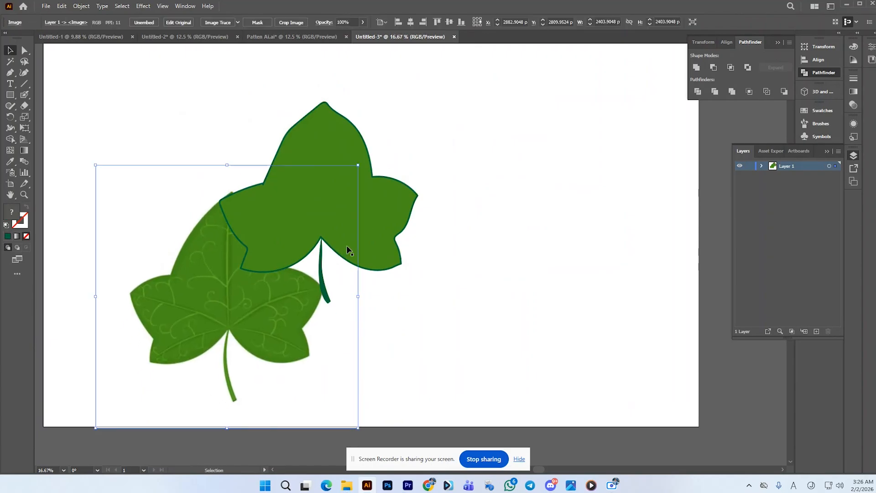
{"action": "left_click_drag", "start_coordinate": [242, 309], "coordinate": [152, 164]}
{"action": "left_click_drag", "start_coordinate": [452, 158], "coordinate": [322, 305]}
{"action": "left_click_drag", "start_coordinate": [336, 254], "coordinate": [435, 247]}
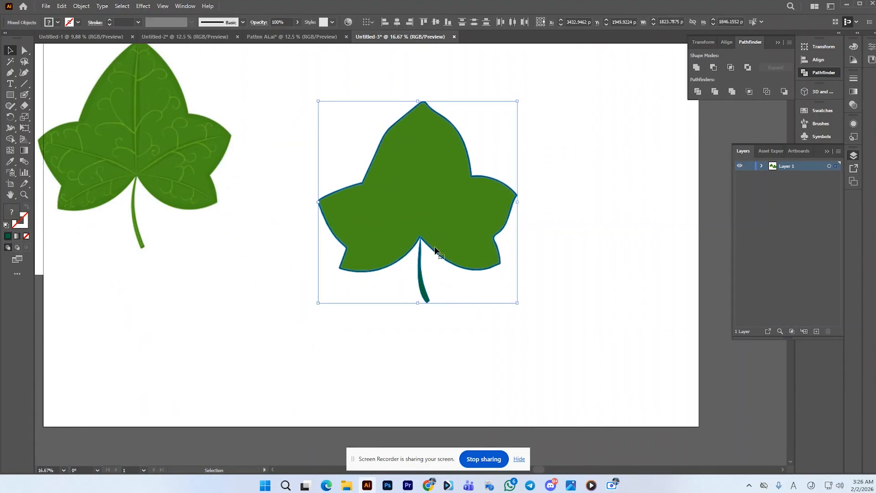
Step: Send the stem behind the leaf and move it up slightly so its tip tucks under the leaf's central notch
{"action": "left_click", "coordinate": [422, 278]}
{"action": "right_click", "coordinate": [419, 278]}
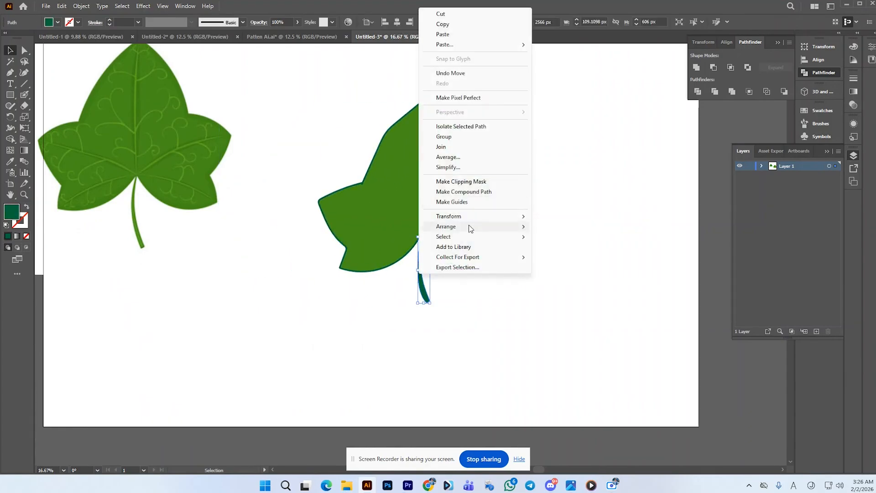
{"action": "mouse_move", "coordinate": [470, 228]}
{"action": "left_click", "coordinate": [559, 256]}
{"action": "left_click", "coordinate": [551, 272]}
{"action": "scroll", "coordinate": [431, 262], "scroll_direction": "up", "scroll_amount": 3}
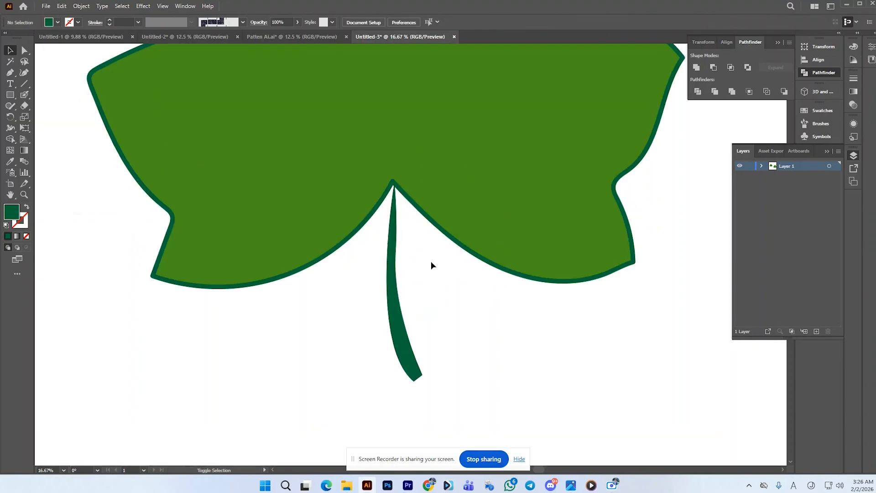
{"action": "left_click_drag", "start_coordinate": [393, 254], "coordinate": [392, 242]}
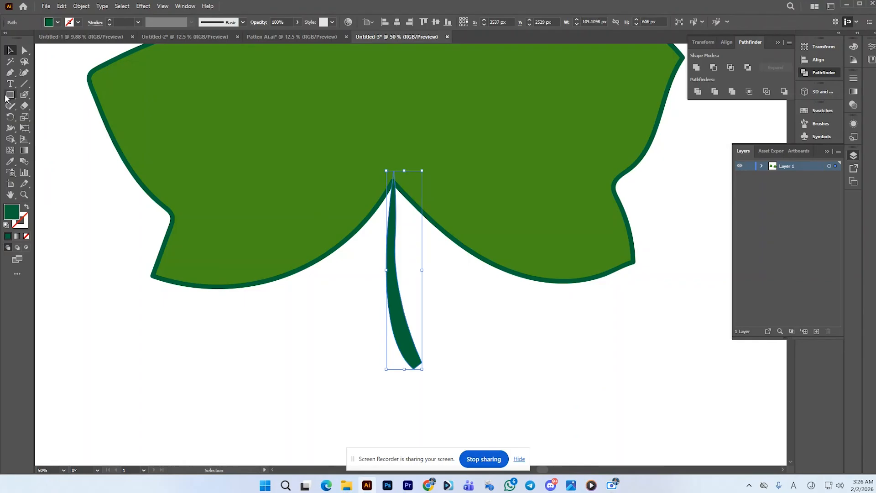
Step: Smooth the stem's edge with the Smooth tool and deselect the stem
{"action": "right_click", "coordinate": [11, 106]}
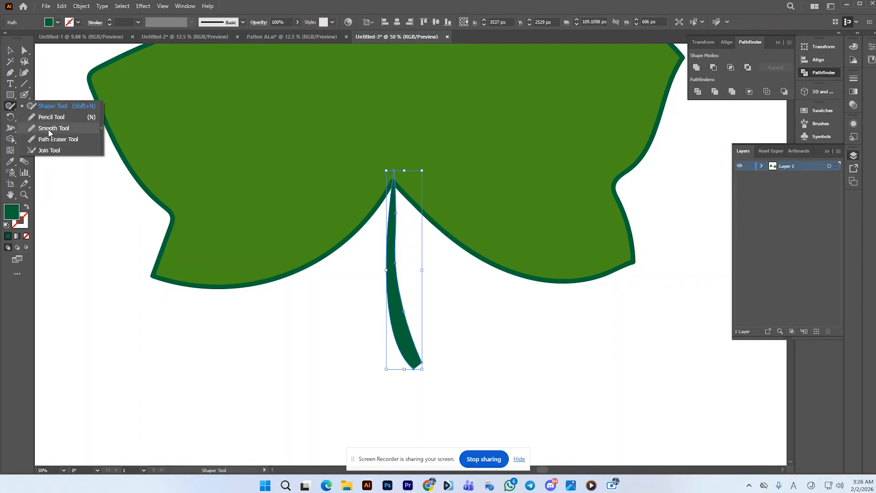
{"action": "left_click", "coordinate": [50, 129]}
{"action": "left_click", "coordinate": [10, 51]}
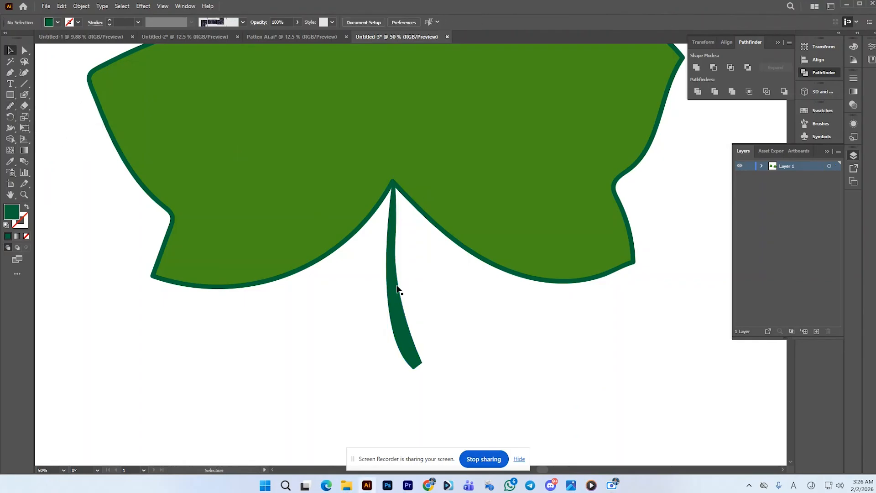
{"action": "left_click", "coordinate": [395, 289]}
{"action": "left_click", "coordinate": [17, 107]}
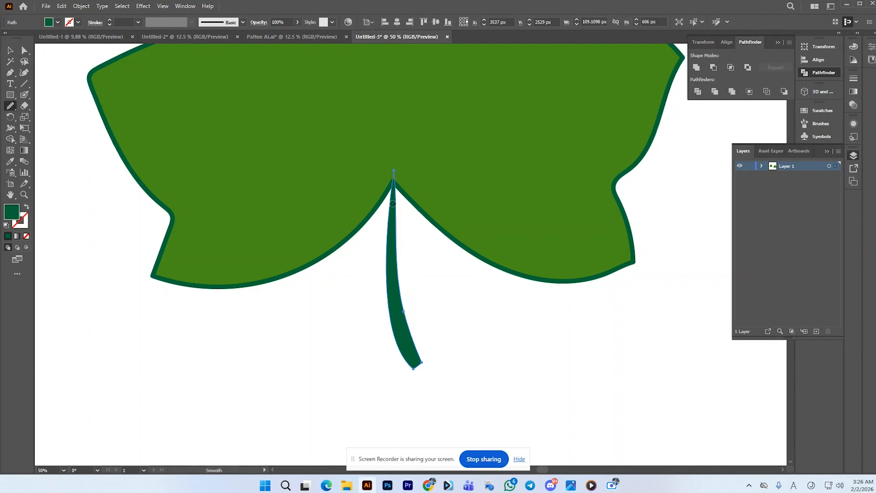
{"action": "scroll", "coordinate": [408, 305], "scroll_direction": "down", "scroll_amount": 4}
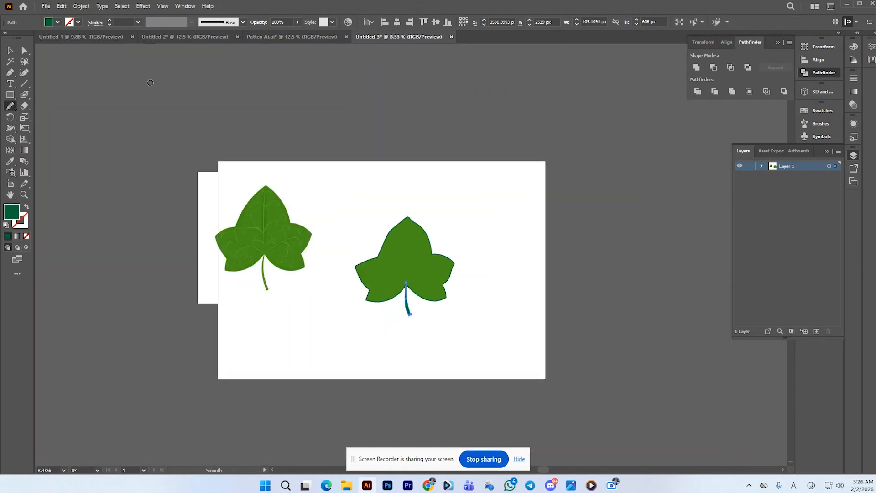
{"action": "left_click", "coordinate": [9, 51]}
{"action": "left_click", "coordinate": [122, 108]}
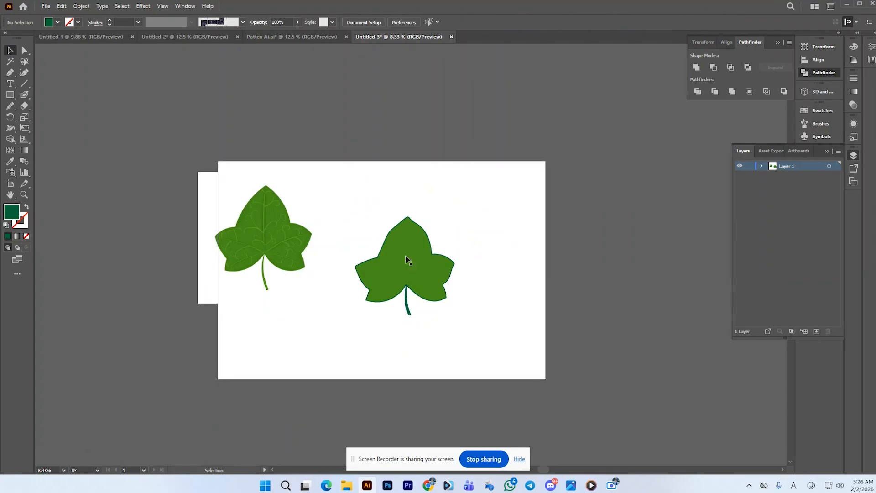
Step: Draw a curved midrib about 1209 px high with the Pen tool from the leaf's central notch to its tip, and deselect it
{"action": "scroll", "coordinate": [397, 268], "scroll_direction": "up", "scroll_amount": 1}
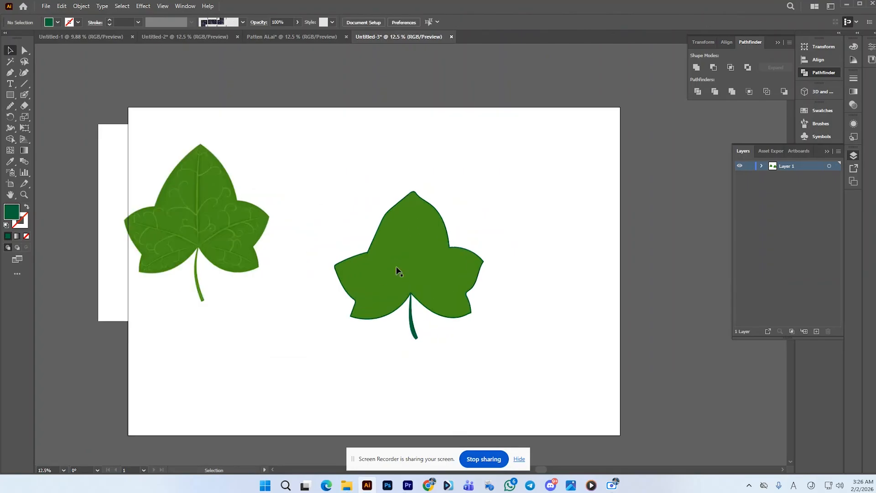
{"action": "left_click", "coordinate": [13, 72]}
{"action": "left_click", "coordinate": [412, 192]}
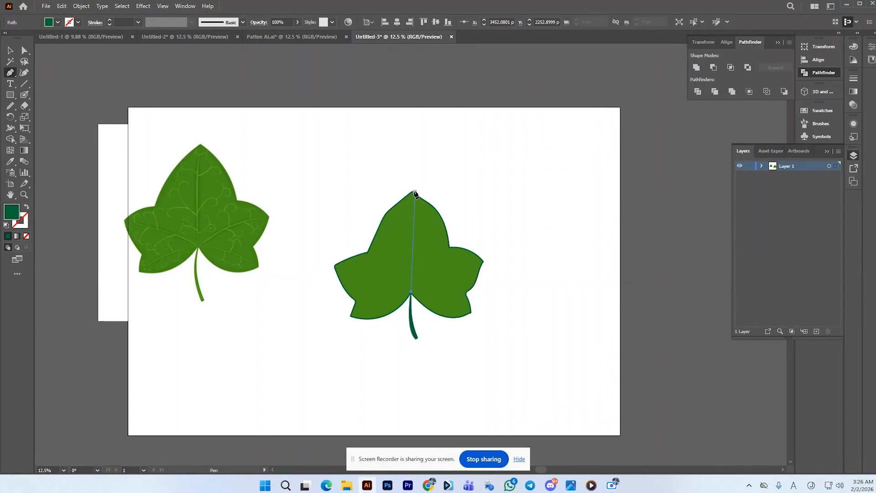
{"action": "left_click_drag", "start_coordinate": [412, 192], "coordinate": [423, 175]}
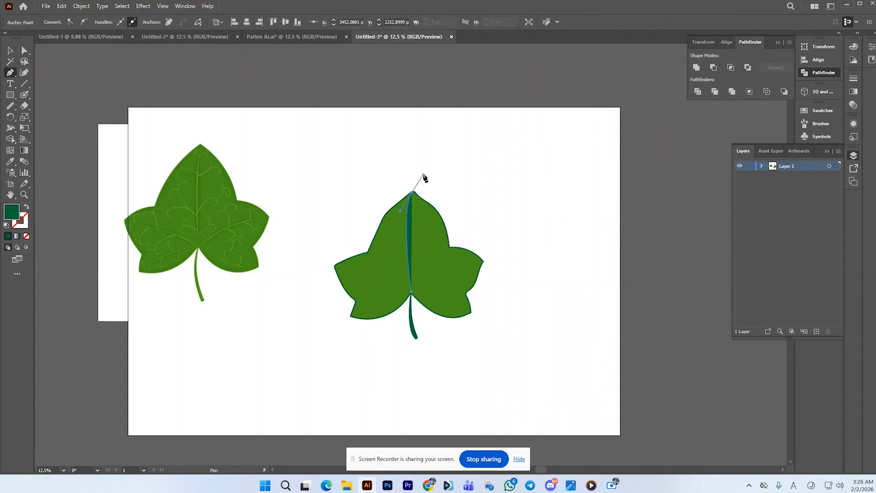
{"action": "left_click", "coordinate": [12, 51]}
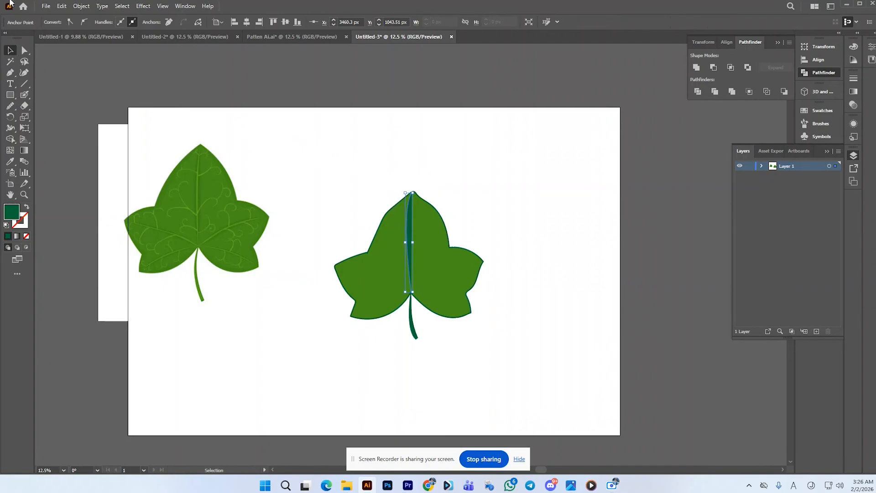
{"action": "left_click", "coordinate": [95, 84]}
Step: Give the midrib curve a 4 pt black stroke and no fill, and deselect it
{"action": "left_click", "coordinate": [410, 223]}
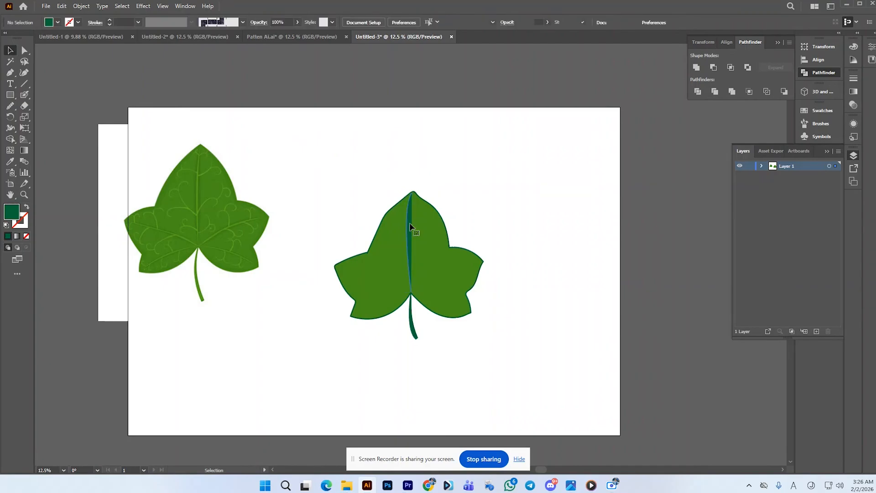
{"action": "left_click", "coordinate": [80, 22]}
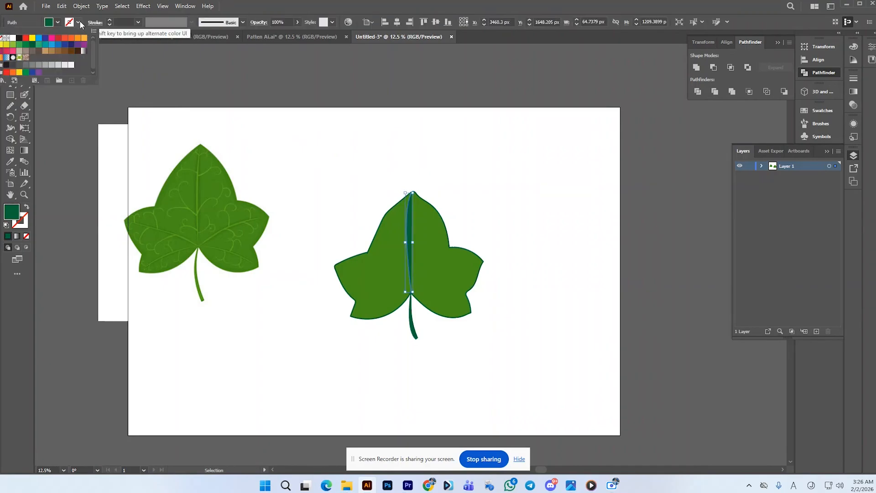
{"action": "left_click", "coordinate": [19, 38]}
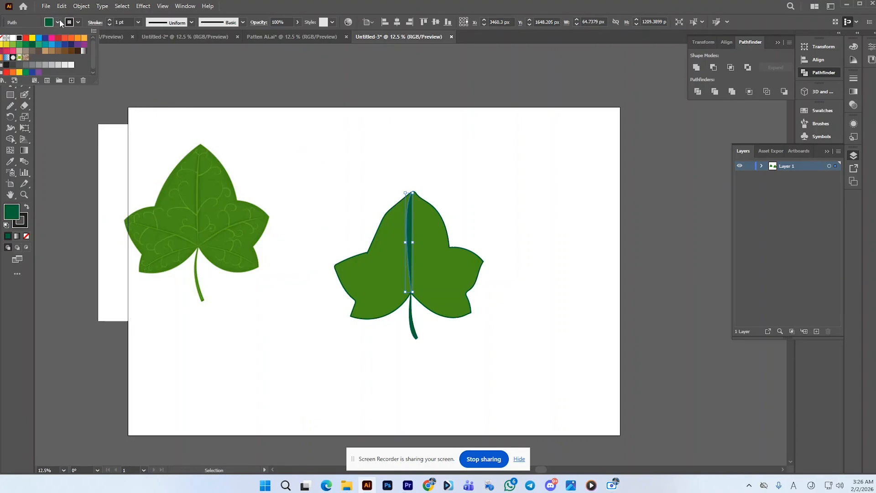
{"action": "left_click", "coordinate": [60, 23]}
{"action": "left_click", "coordinate": [58, 22]}
{"action": "left_click", "coordinate": [2, 40]}
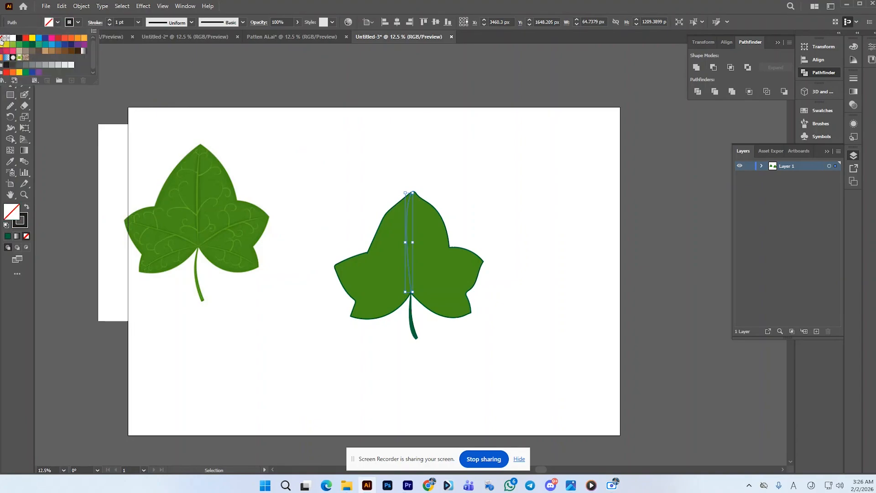
{"action": "left_click", "coordinate": [110, 20]}
{"action": "left_click", "coordinate": [110, 21]}
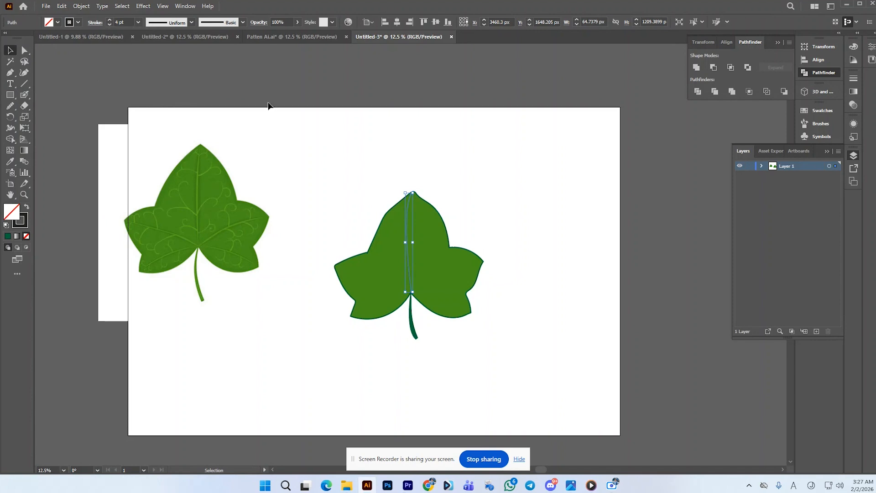
{"action": "left_click", "coordinate": [284, 120]}
Step: Redraw the midrib with the Curvature tool as a gentle leftward arc about 101 by 1216 px from the central notch to the leaf tip
{"action": "scroll", "coordinate": [391, 246], "scroll_direction": "up", "scroll_amount": 2}
{"action": "scroll", "coordinate": [427, 224], "scroll_direction": "up", "scroll_amount": 2}
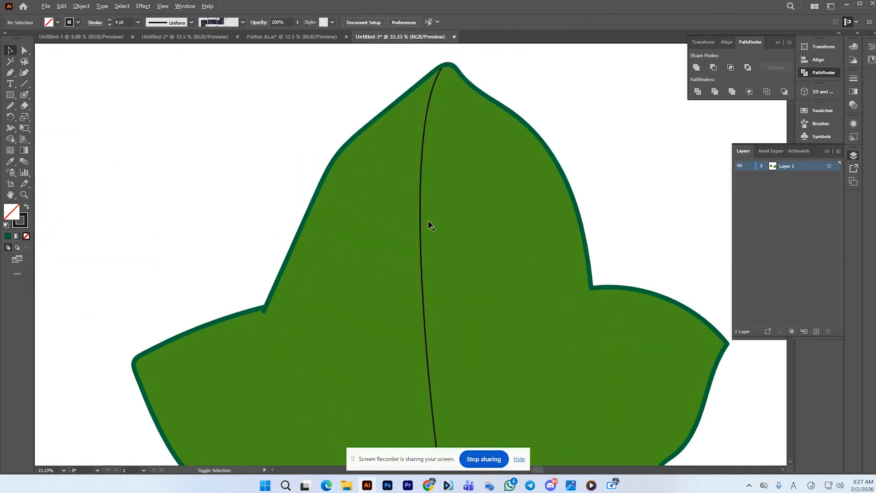
{"action": "left_click", "coordinate": [429, 110]}
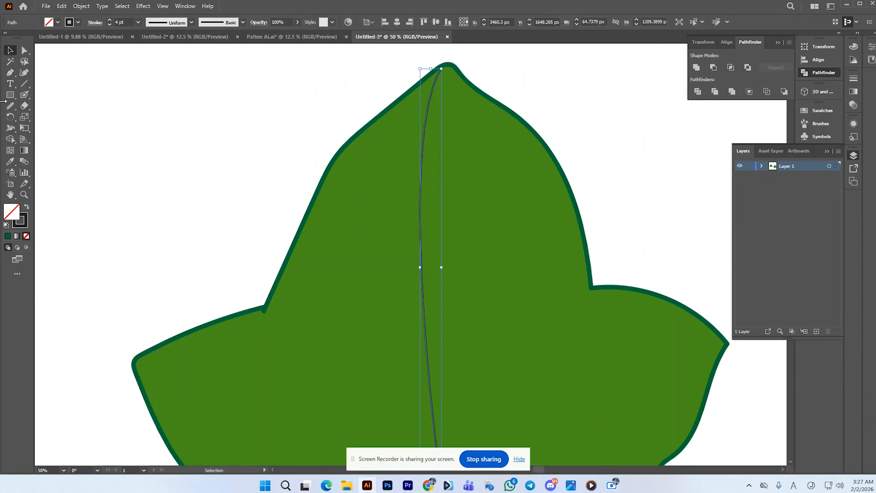
{"action": "left_click", "coordinate": [24, 73]}
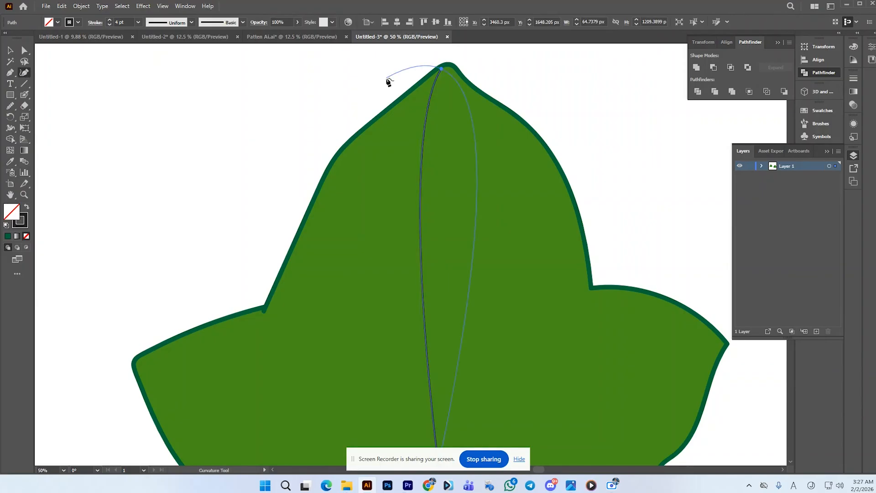
{"action": "double_click", "coordinate": [441, 67]}
{"action": "scroll", "coordinate": [440, 221], "scroll_direction": "down", "scroll_amount": 2}
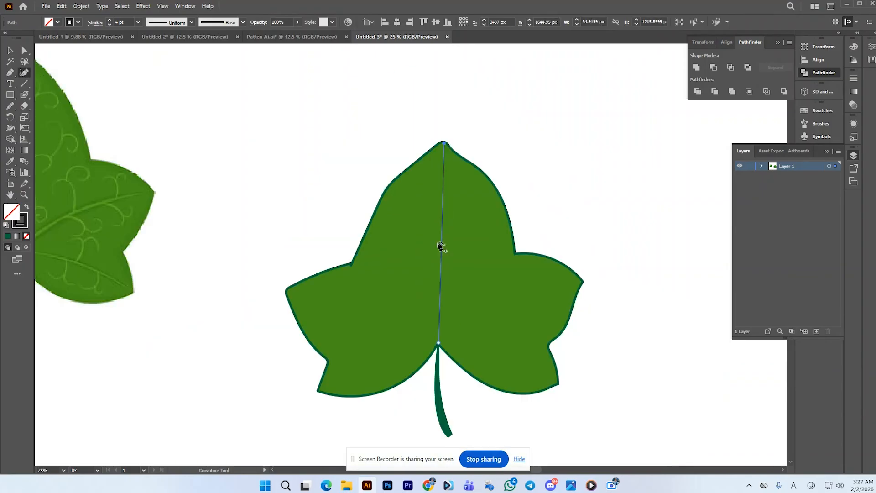
{"action": "left_click_drag", "start_coordinate": [440, 246], "coordinate": [428, 242]}
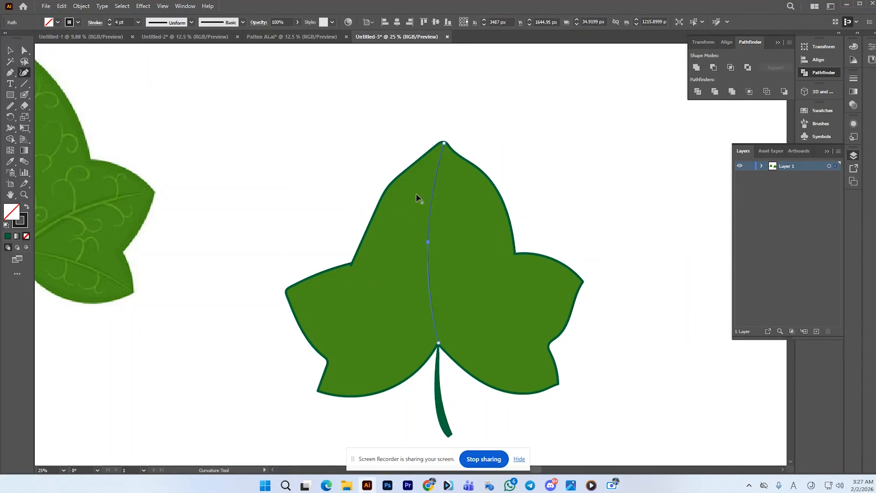
Step: Give the midrib an 8 pt stroke with the triangular tapered width profile, and deselect it
{"action": "left_click", "coordinate": [110, 20]}
{"action": "left_click", "coordinate": [109, 20]}
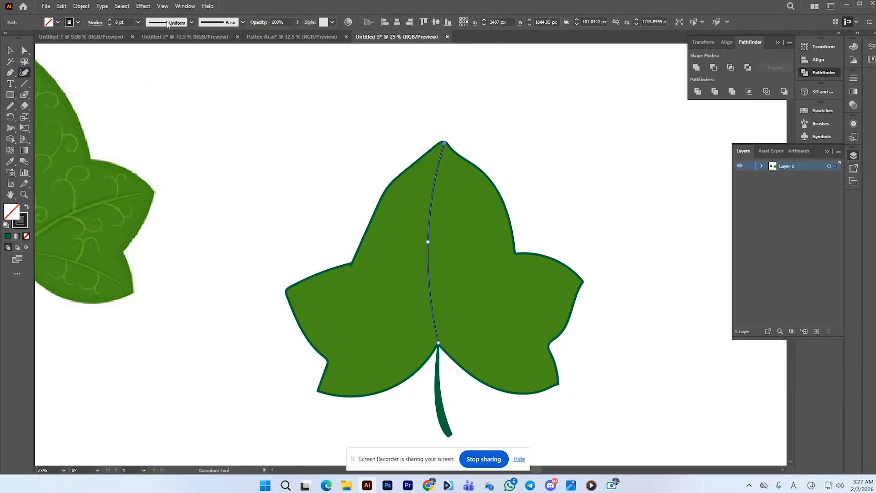
{"action": "left_click", "coordinate": [191, 22]}
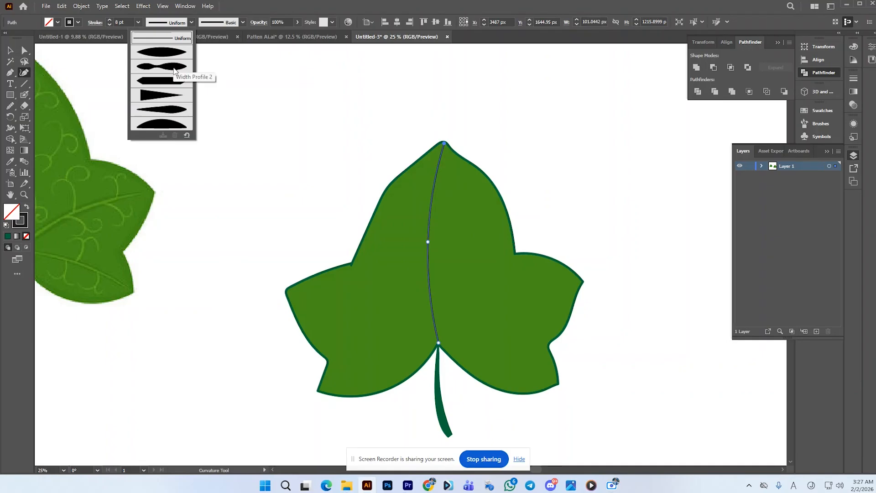
{"action": "left_click", "coordinate": [177, 95]}
{"action": "left_click", "coordinate": [233, 107]}
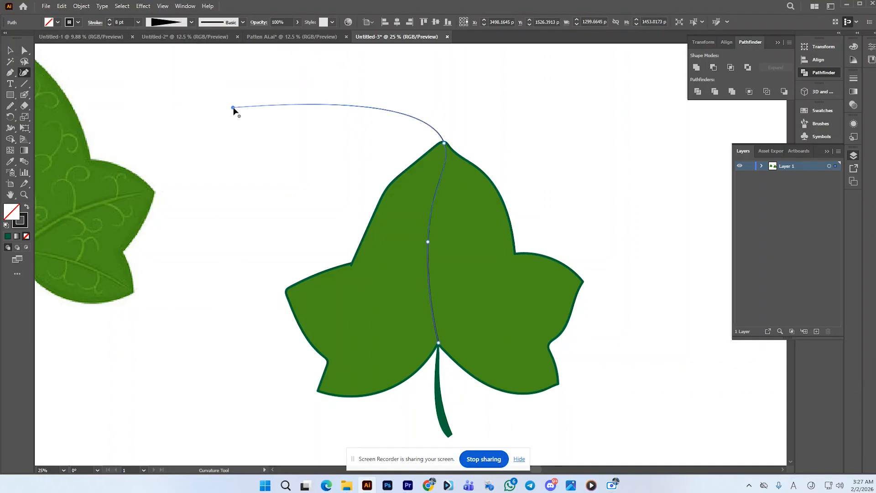
{"action": "left_click", "coordinate": [11, 50]}
{"action": "left_click", "coordinate": [255, 112]}
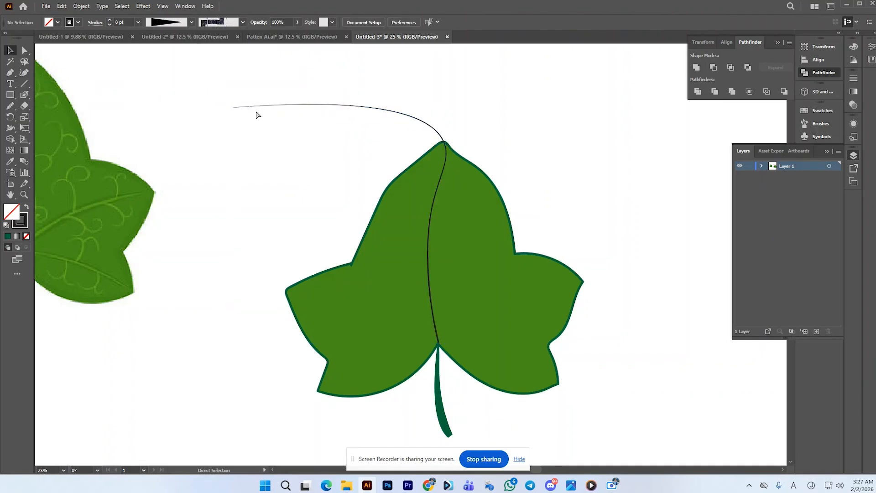
{"action": "key", "text": "ctrl+z"}
{"action": "left_click", "coordinate": [320, 114]}
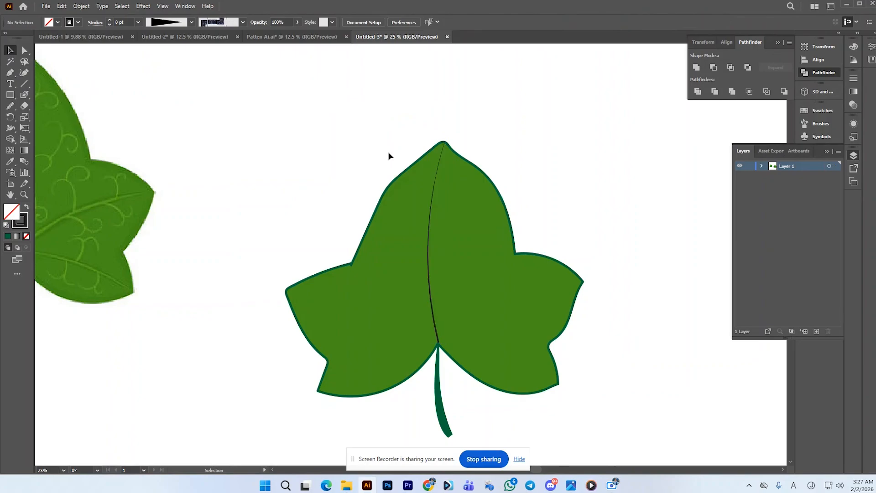
Step: Try to draw a curved side vein with the Pen tool from the midrib's base to the right lobe's tip
{"action": "key", "text": "ctrl+equal"}
{"action": "scroll", "coordinate": [405, 141], "scroll_direction": "down", "scroll_amount": 3}
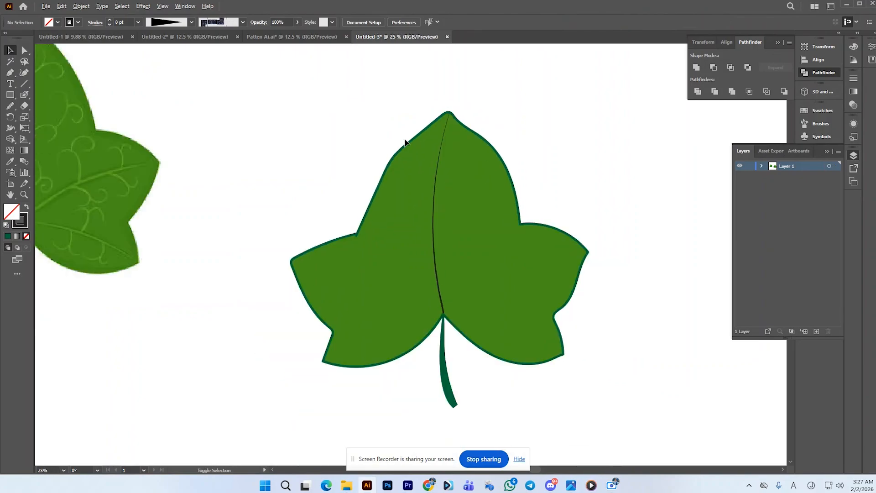
{"action": "scroll", "coordinate": [460, 199], "scroll_direction": "up", "scroll_amount": 1}
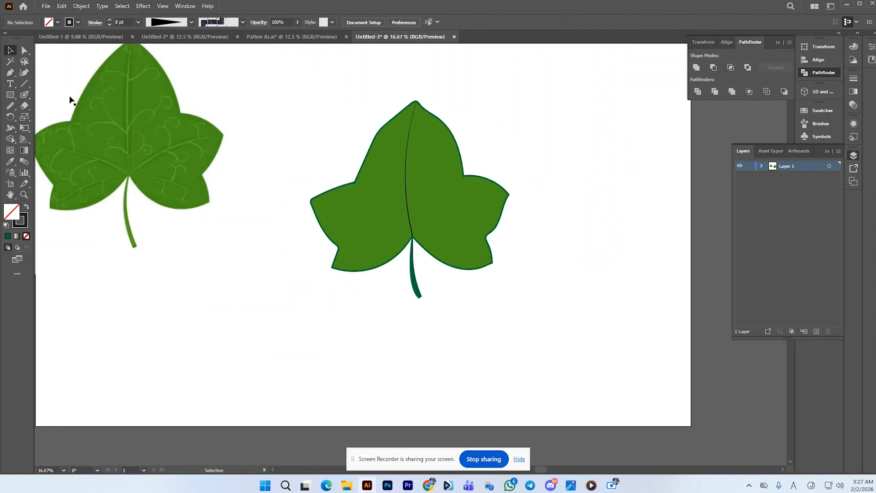
{"action": "key", "text": "p"}
{"action": "left_click", "coordinate": [413, 236]}
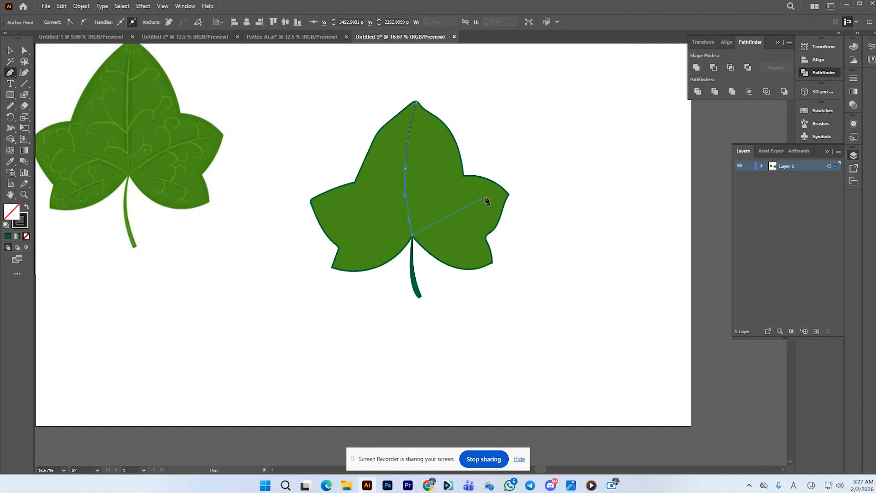
{"action": "left_click", "coordinate": [507, 195]}
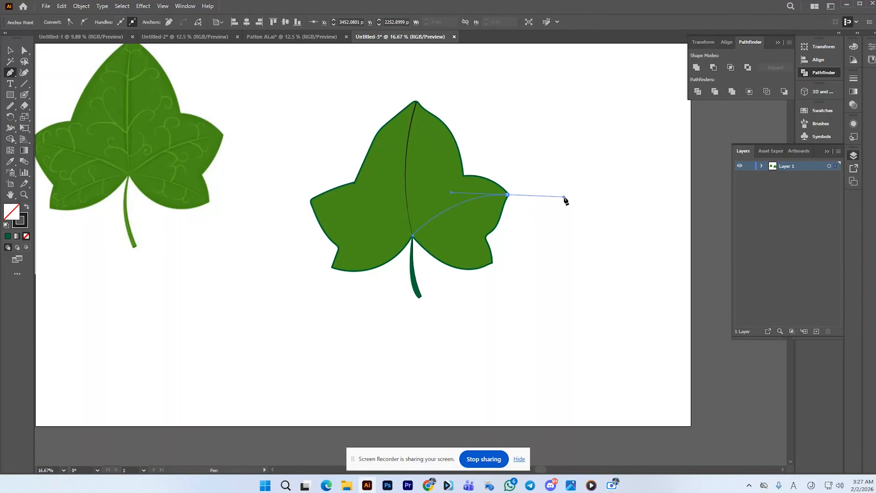
{"action": "left_click", "coordinate": [9, 51]}
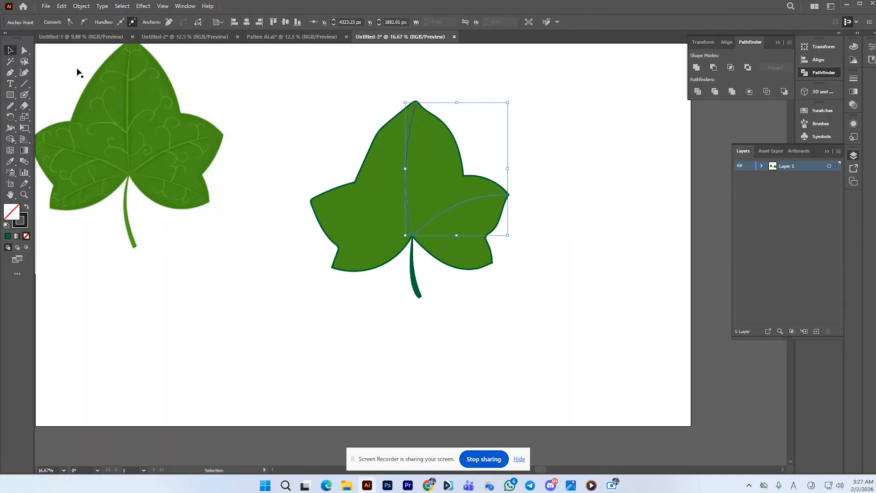
{"action": "left_click", "coordinate": [496, 199]}
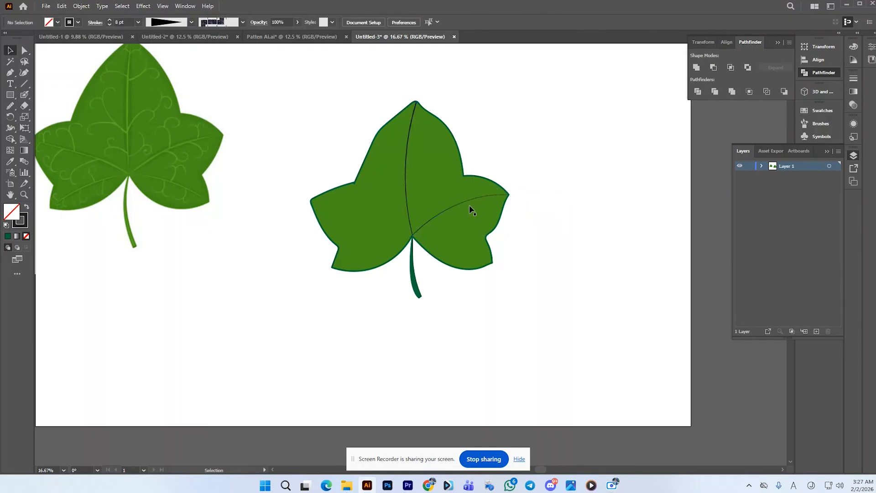
Step: Try a 10 pt stroke on the joined midrib and side vein path, and deselect it
{"action": "left_click", "coordinate": [467, 201]}
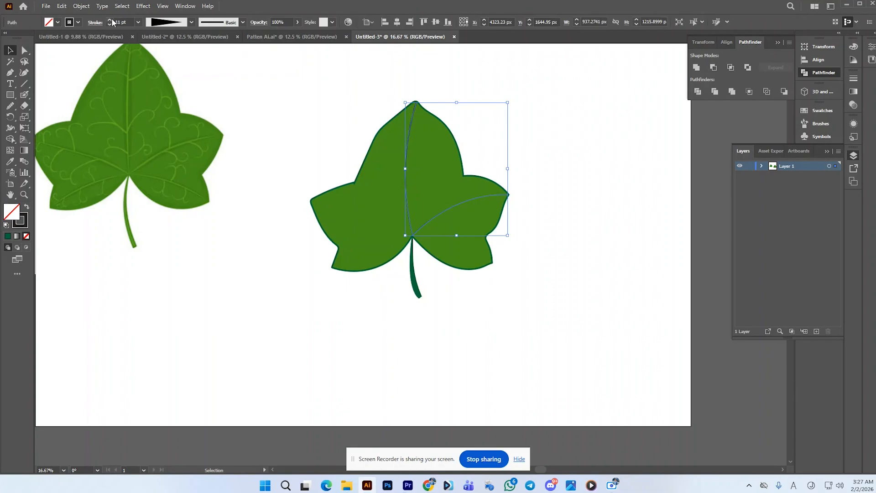
{"action": "left_click", "coordinate": [372, 149]}
{"action": "left_click", "coordinate": [360, 128]}
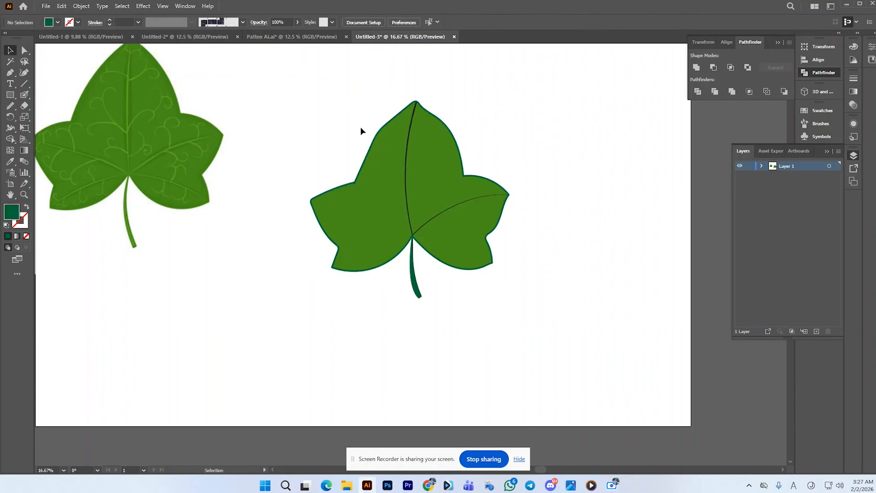
{"action": "key", "text": "ctrl+z"}
{"action": "left_click", "coordinate": [571, 178]}
{"action": "scroll", "coordinate": [460, 229], "scroll_direction": "up", "scroll_amount": 1}
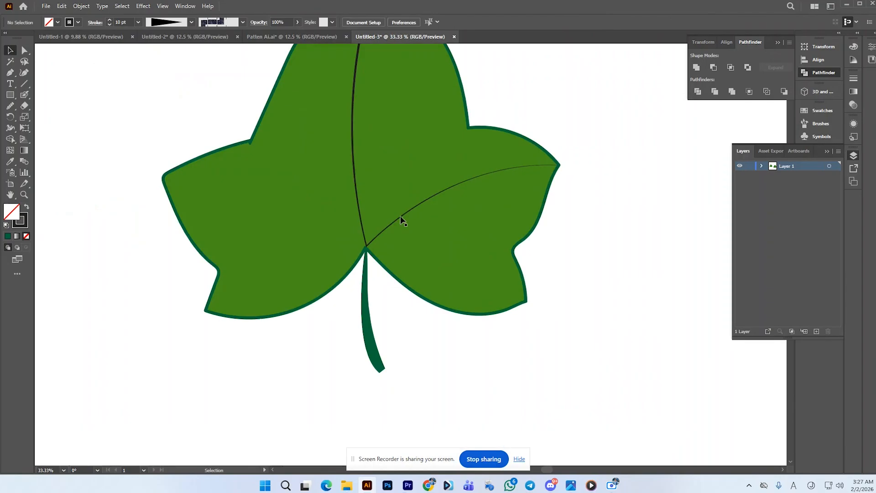
{"action": "left_click", "coordinate": [410, 221]}
{"action": "scroll", "coordinate": [601, 189], "scroll_direction": "up", "scroll_amount": 4}
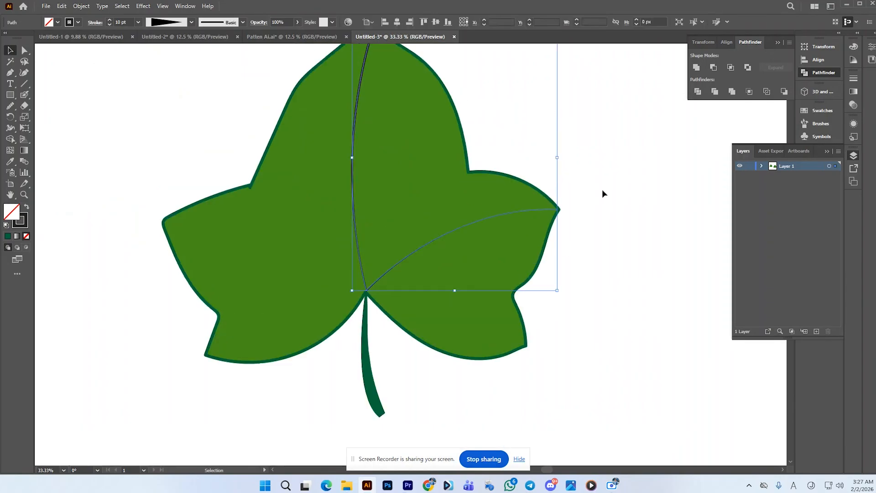
{"action": "left_click", "coordinate": [562, 166]}
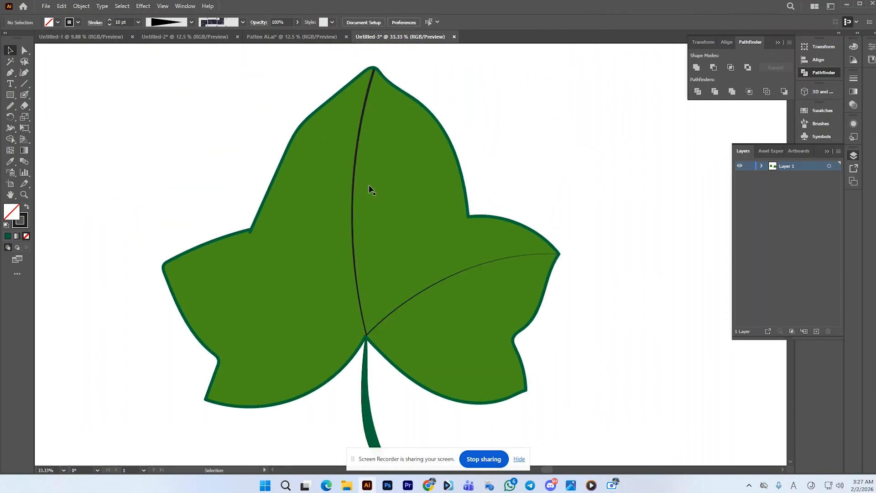
Step: Undo the thicker stroke and the side vein joined to the midrib, and deselect the midrib
{"action": "left_click", "coordinate": [355, 176]}
{"action": "key", "text": "a"}
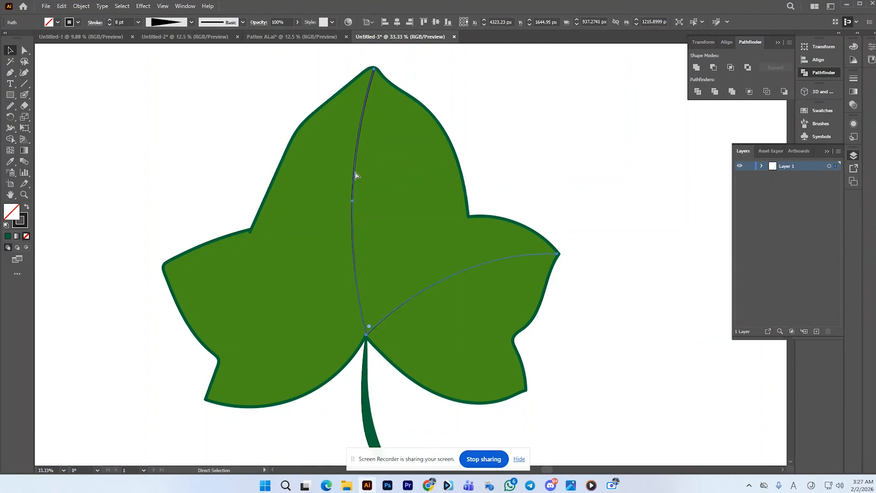
{"action": "left_click", "coordinate": [356, 175]}
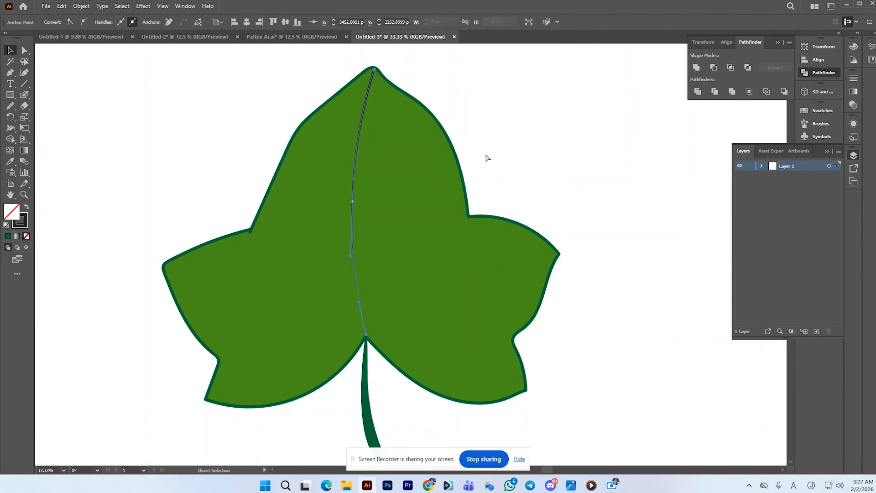
{"action": "key", "text": "ctrl+z"}
{"action": "key", "text": "ctrl+z"}
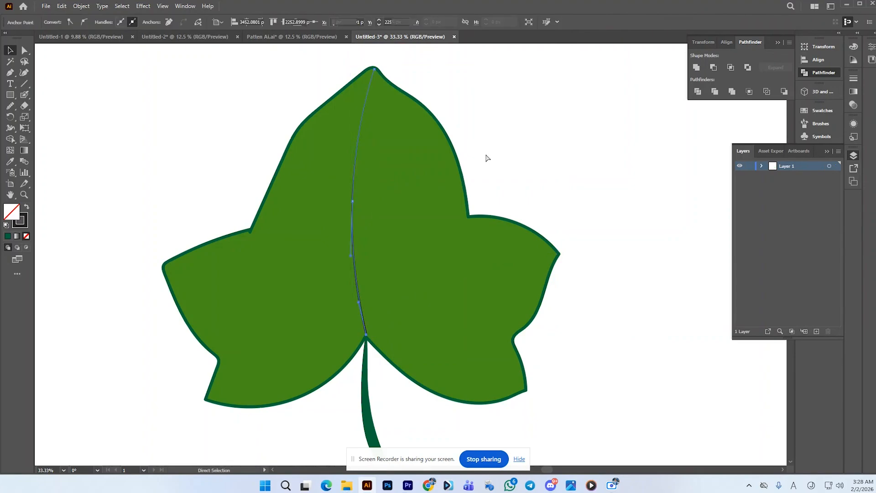
{"action": "left_click", "coordinate": [486, 158]}
{"action": "key", "text": "v"}
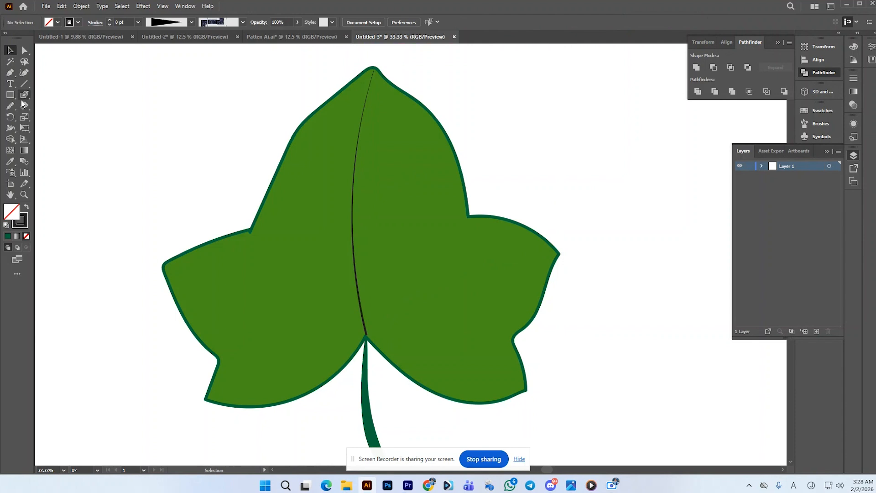
Step: Draw a separate curved side vein about 871 by 372 px with the Pen tool from the central notch to the right lobe's tip
{"action": "left_click", "coordinate": [11, 73]}
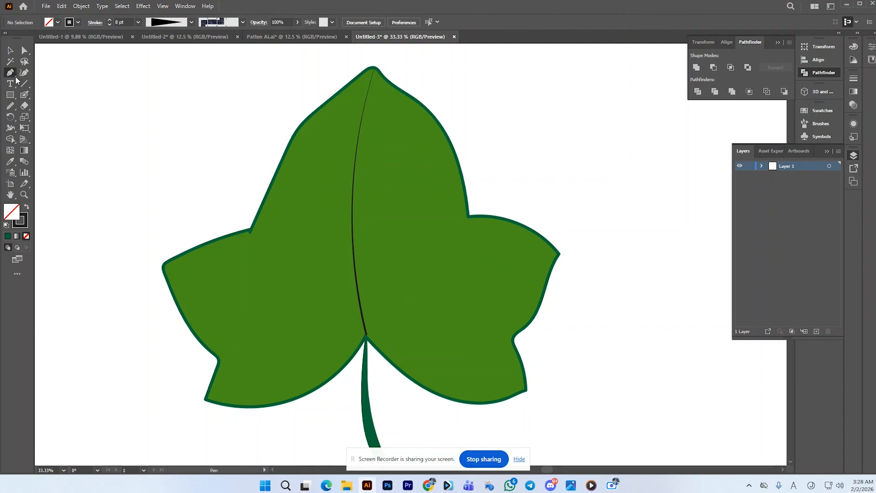
{"action": "left_click", "coordinate": [366, 335]}
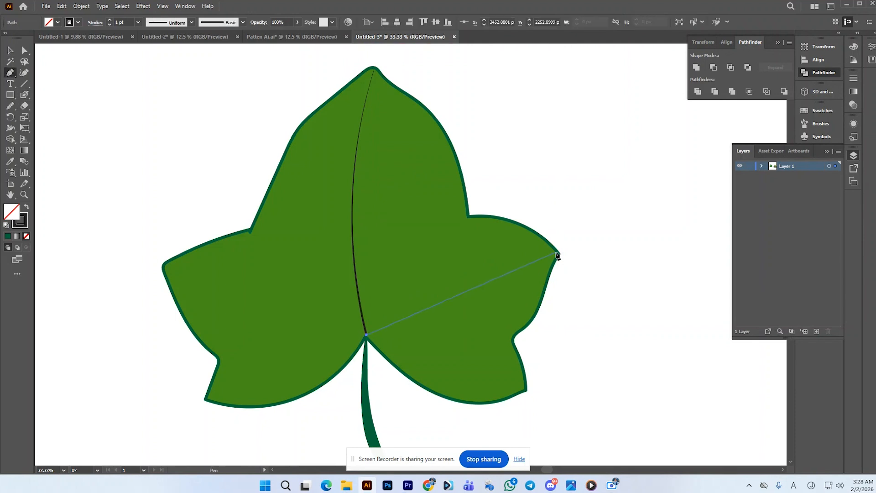
{"action": "left_click_drag", "start_coordinate": [558, 254], "coordinate": [689, 261]}
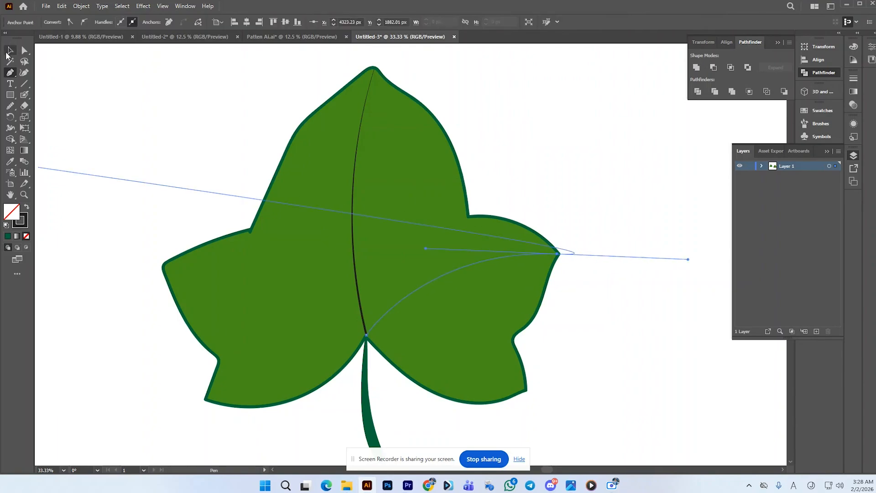
{"action": "left_click", "coordinate": [10, 51]}
{"action": "left_click", "coordinate": [532, 184]}
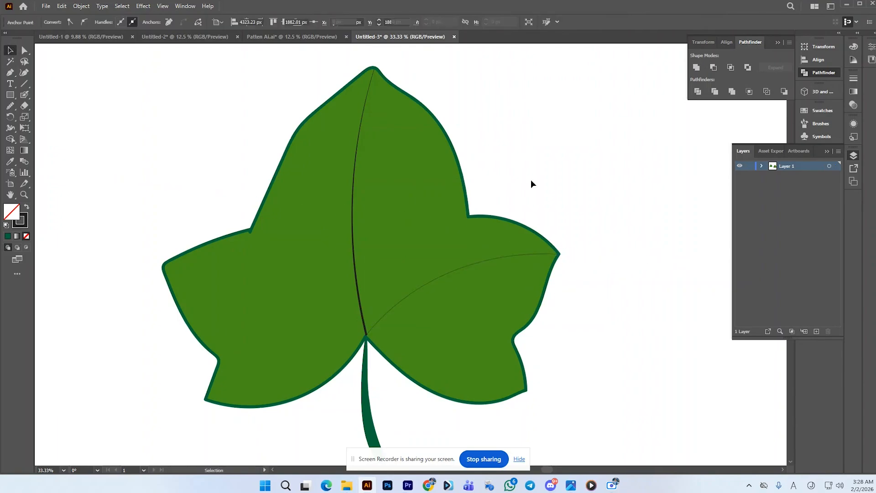
Step: Give the right side vein a 4 pt stroke with the triangular tapered width profile, and deselect it
{"action": "left_click", "coordinate": [439, 276]}
{"action": "left_click", "coordinate": [439, 278]}
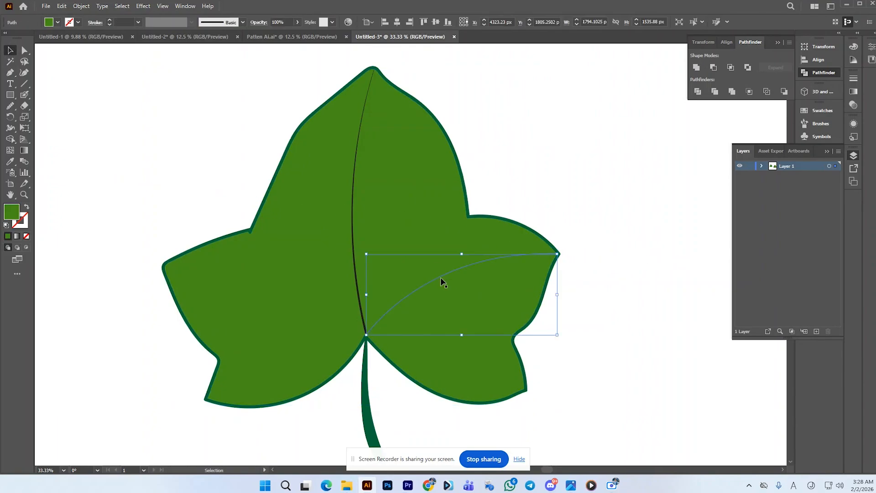
{"action": "left_click", "coordinate": [110, 21]}
{"action": "left_click", "coordinate": [110, 21]}
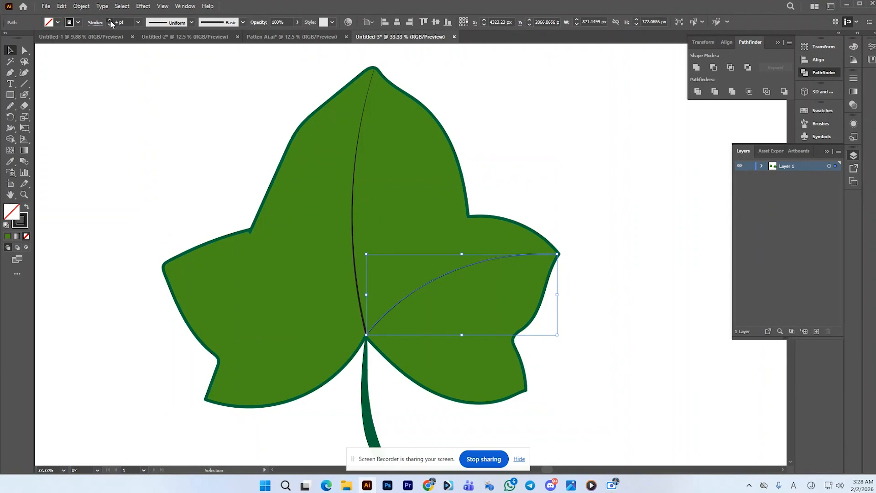
{"action": "left_click", "coordinate": [192, 23]}
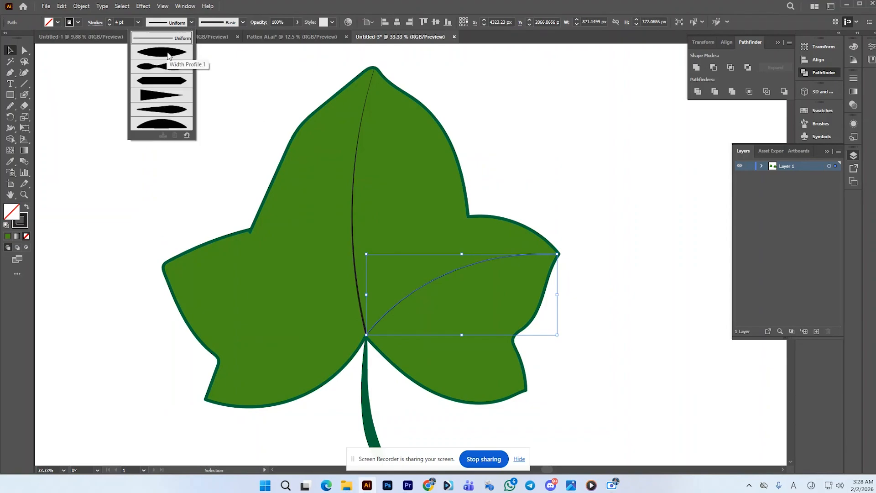
{"action": "left_click", "coordinate": [170, 98]}
{"action": "left_click", "coordinate": [229, 124]}
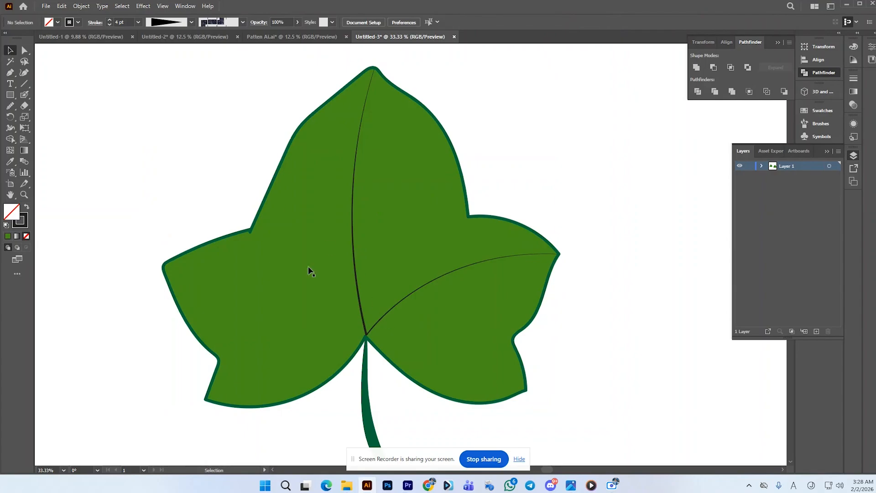
Step: Draw a curved side vein with the Pen tool from the central notch to the left lobe's tip
{"action": "left_click", "coordinate": [10, 72]}
{"action": "left_click", "coordinate": [366, 335]}
{"action": "left_click", "coordinate": [164, 270]}
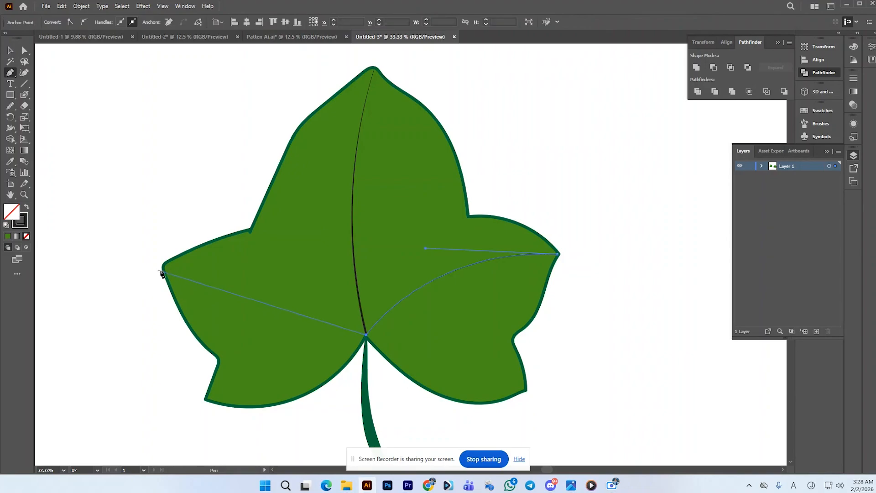
{"action": "left_click_drag", "start_coordinate": [161, 273], "coordinate": [79, 299]}
{"action": "left_click", "coordinate": [11, 52]}
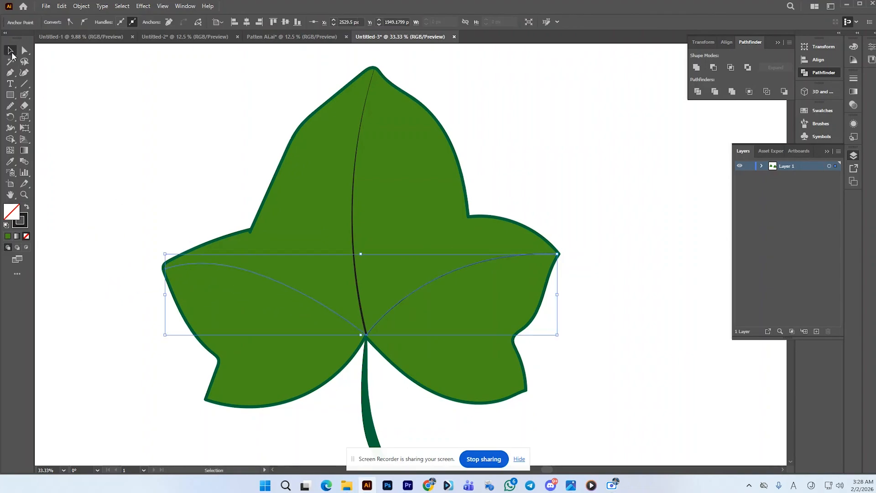
Step: Undo the left side vein that was drawn joined to the right side vein, and deselect the remaining vein
{"action": "left_click", "coordinate": [297, 326]}
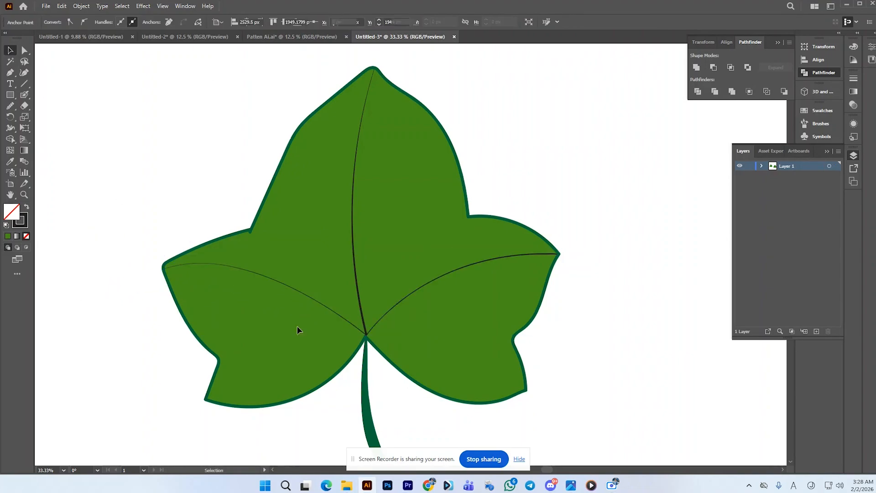
{"action": "left_click", "coordinate": [361, 332]}
{"action": "left_click", "coordinate": [606, 288]}
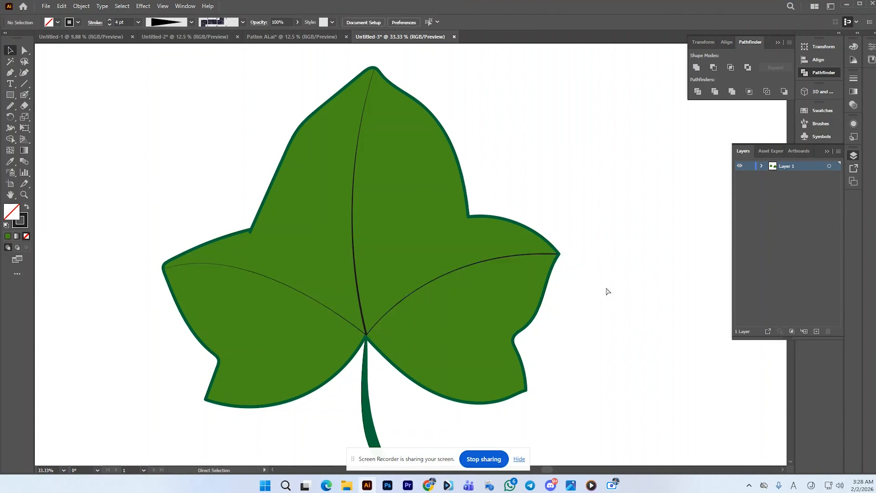
{"action": "key", "text": "ctrl+z"}
{"action": "key", "text": "v"}
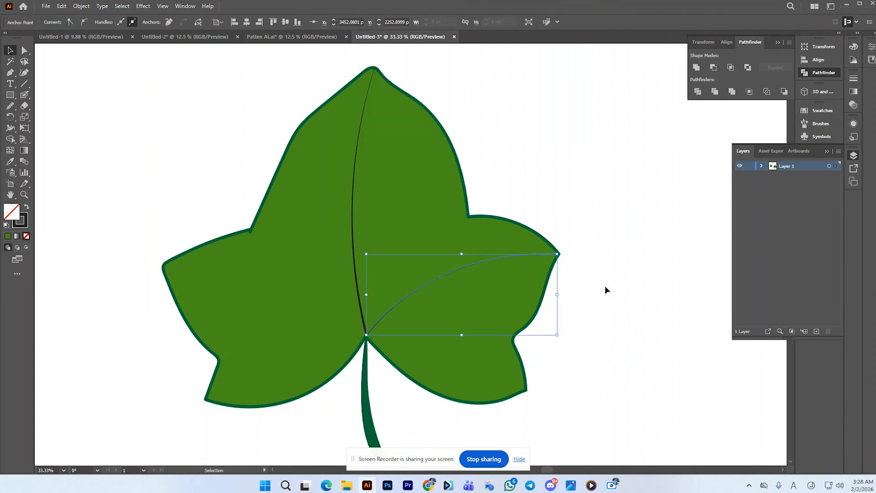
{"action": "left_click", "coordinate": [604, 285]}
Step: Set the stroke weight of the right side vein to 8 pt
{"action": "scroll", "coordinate": [438, 288], "scroll_direction": "up", "scroll_amount": 1}
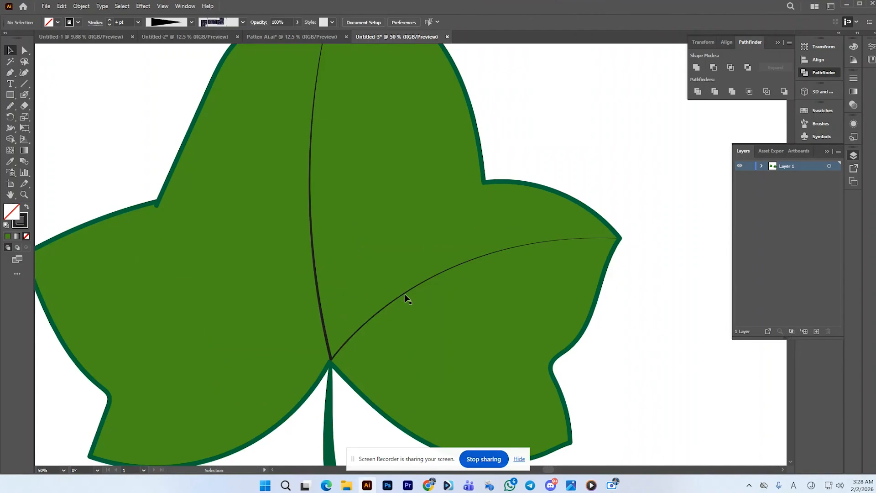
{"action": "left_click", "coordinate": [404, 294]}
{"action": "left_click", "coordinate": [110, 20]}
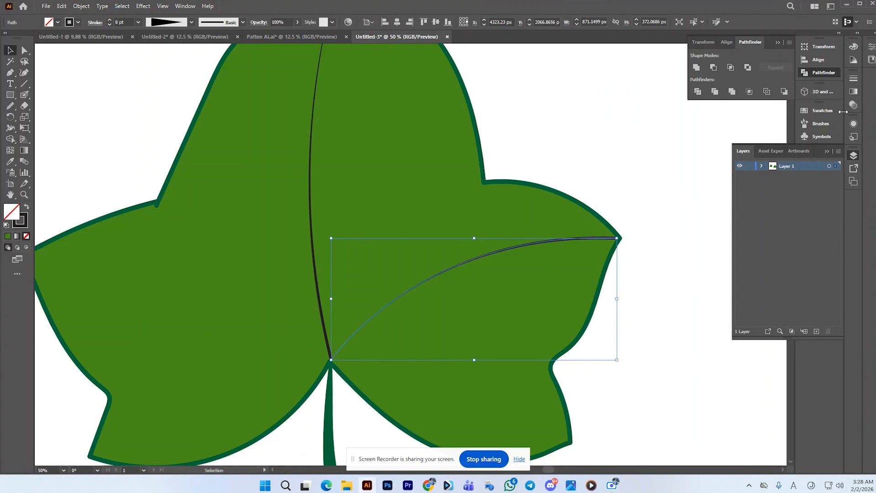
Step: Flip the right side vein's width profile along its length so it tapers toward the lobe's tip, and deselect it
{"action": "left_click", "coordinate": [827, 152]}
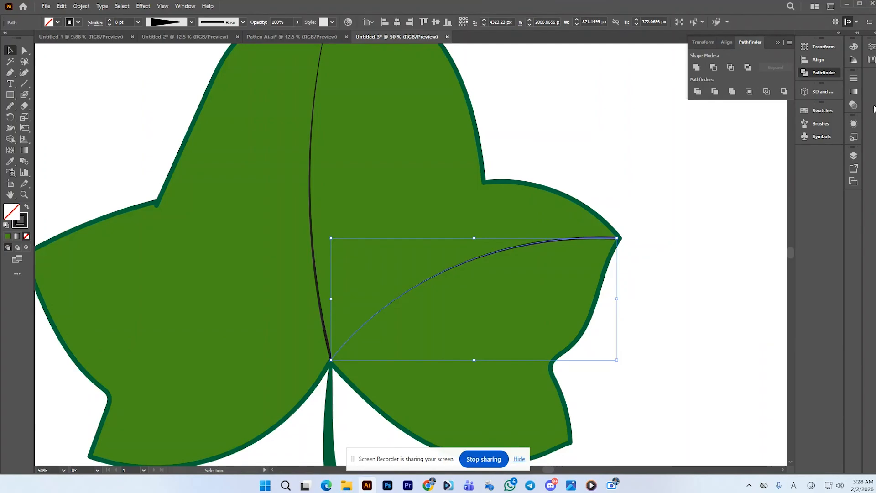
{"action": "left_click", "coordinate": [829, 73]}
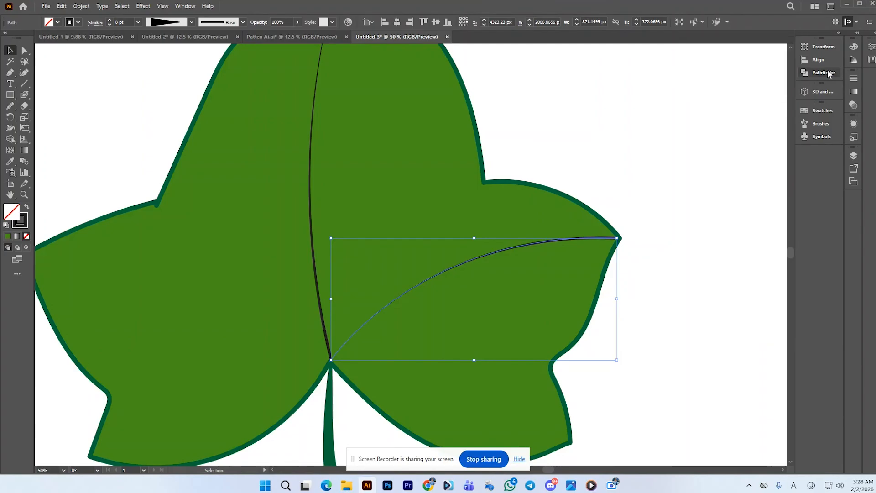
{"action": "left_click", "coordinate": [870, 60]}
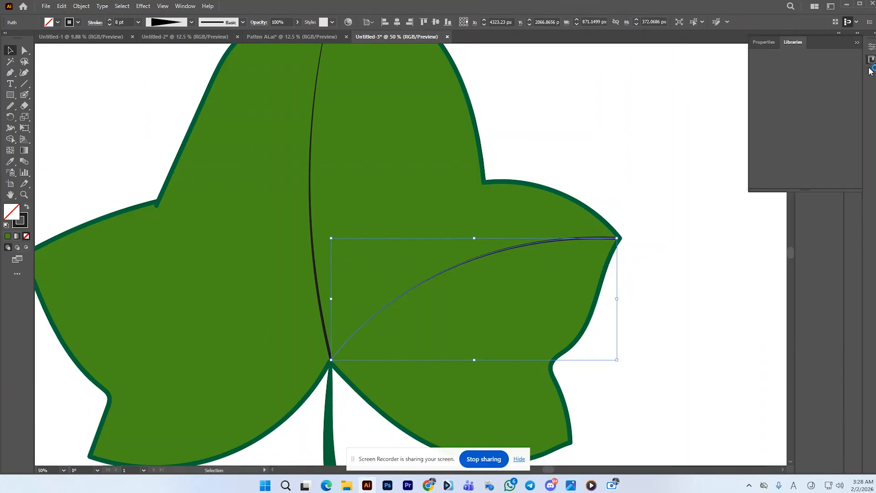
{"action": "left_click", "coordinate": [758, 42]}
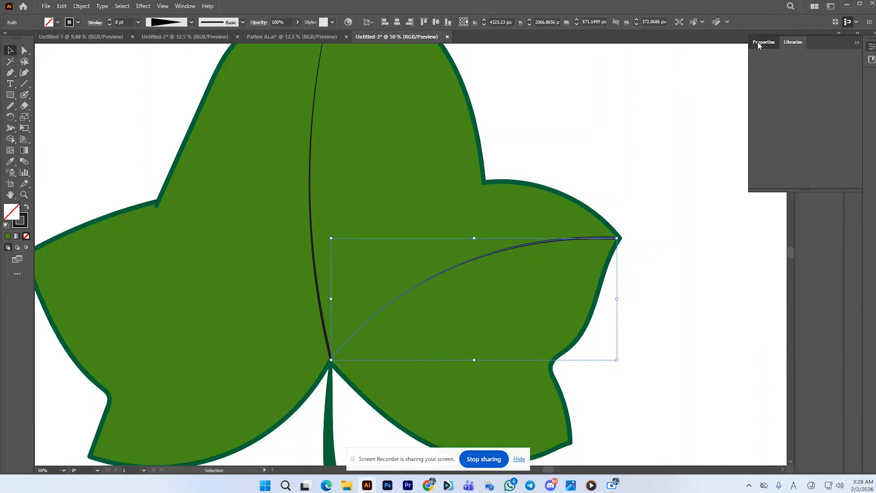
{"action": "left_click", "coordinate": [834, 211]}
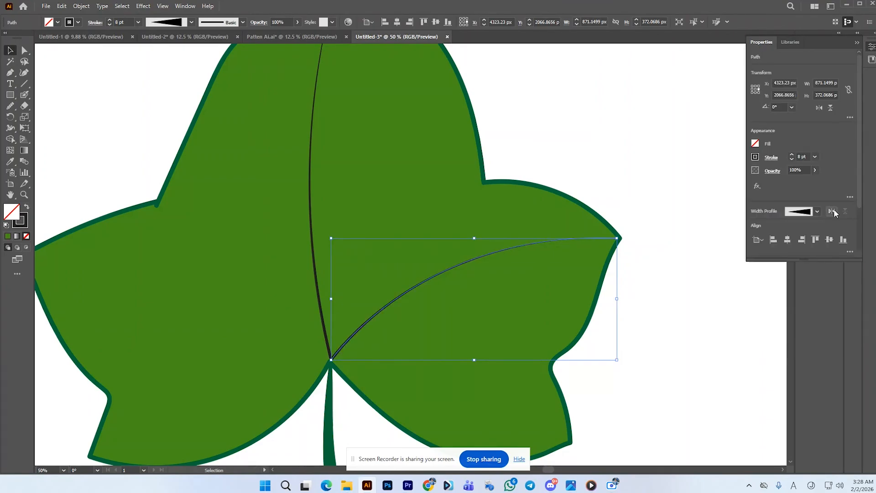
{"action": "left_click", "coordinate": [702, 203]}
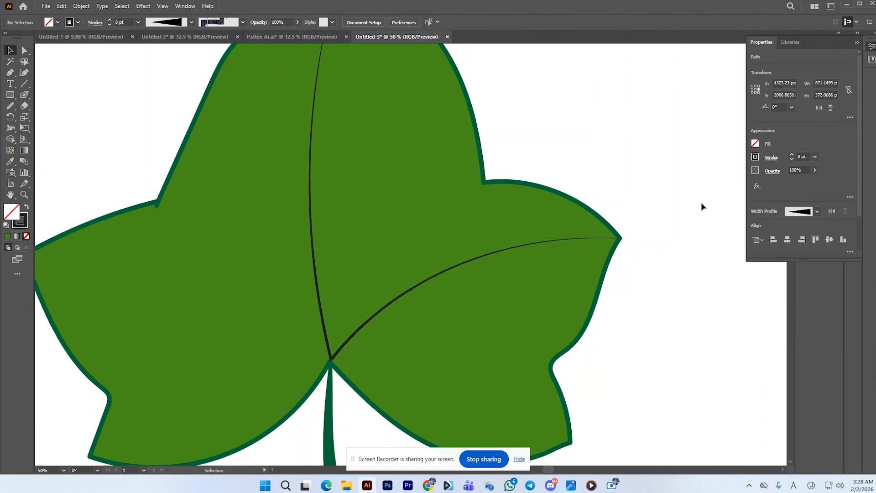
{"action": "left_click", "coordinate": [413, 295]}
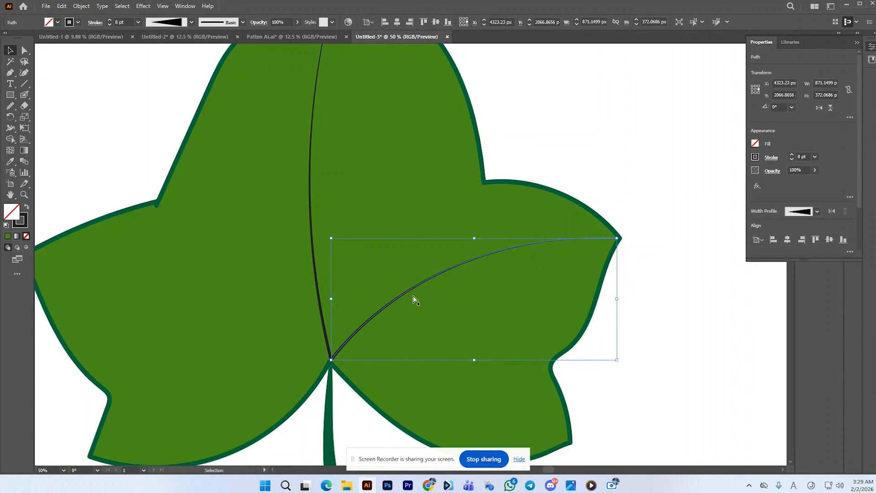
{"action": "key", "text": "ctrl+shift+a"}
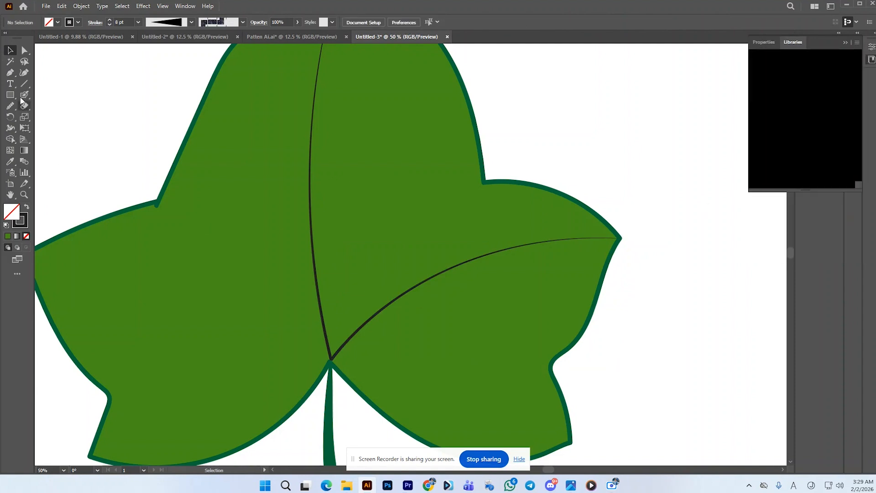
Step: Draw a separate curved side vein about 927 by 320 px with the Pen tool from the central notch to the left lobe's tip
{"action": "left_click", "coordinate": [10, 73]}
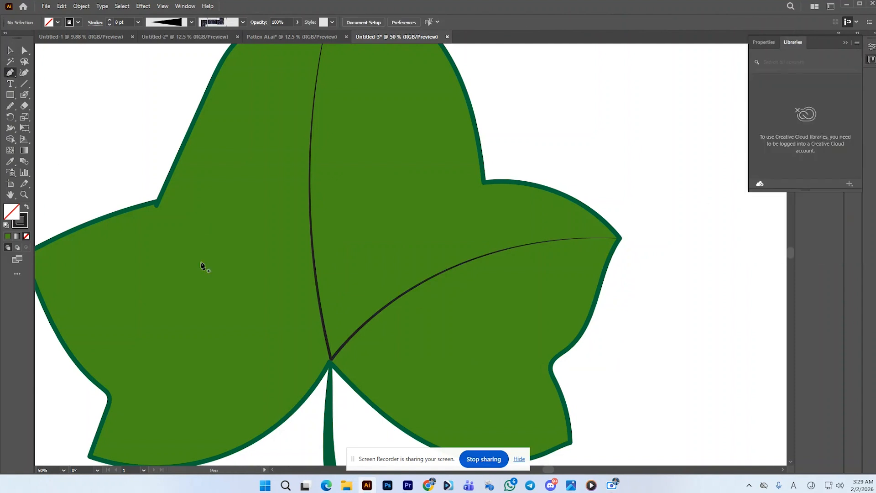
{"action": "left_click", "coordinate": [328, 361]}
{"action": "scroll", "coordinate": [273, 276], "scroll_direction": "down", "scroll_amount": 1}
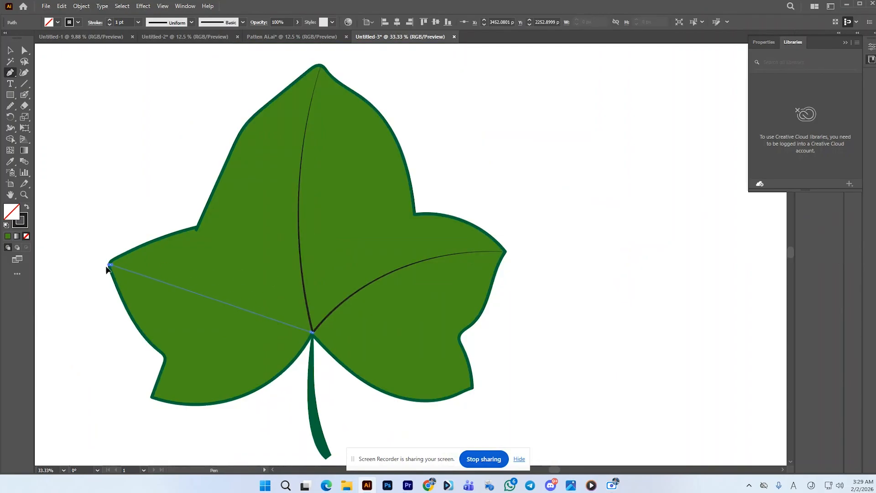
{"action": "left_click_drag", "start_coordinate": [73, 282], "coordinate": [66, 281]}
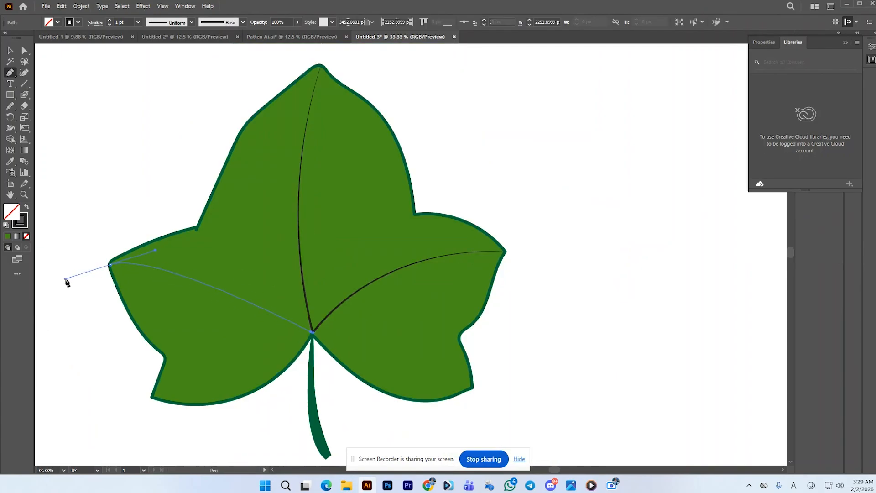
{"action": "left_click", "coordinate": [12, 51]}
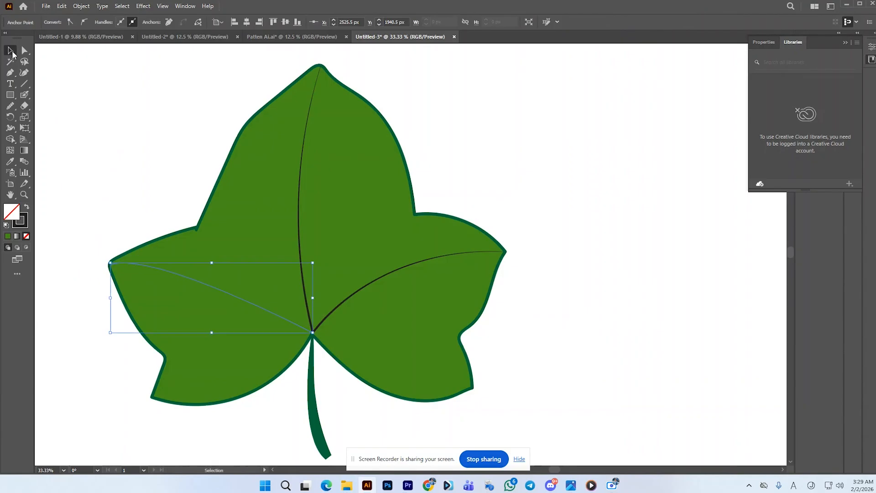
{"action": "left_click", "coordinate": [151, 36]}
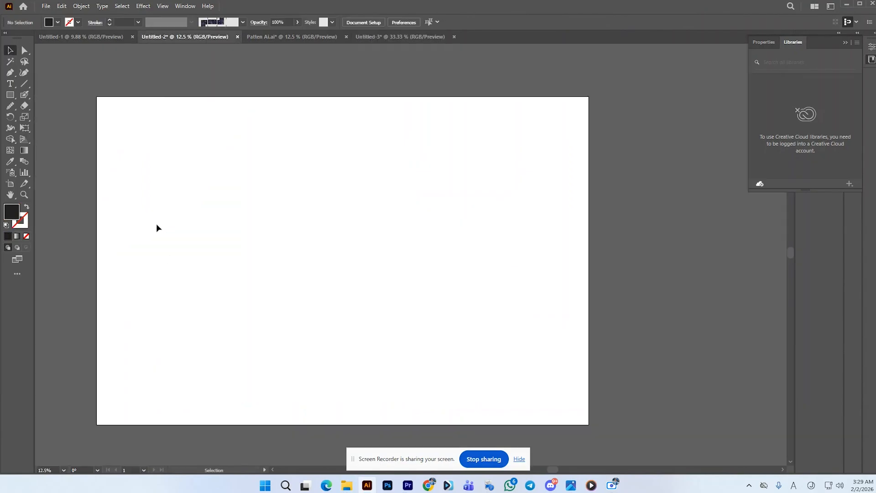
{"action": "left_click", "coordinate": [79, 33]}
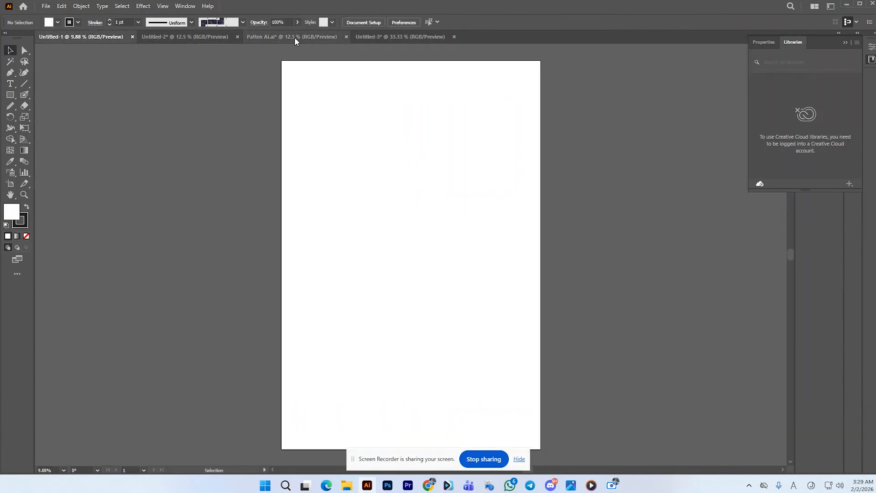
{"action": "left_click", "coordinate": [417, 40]}
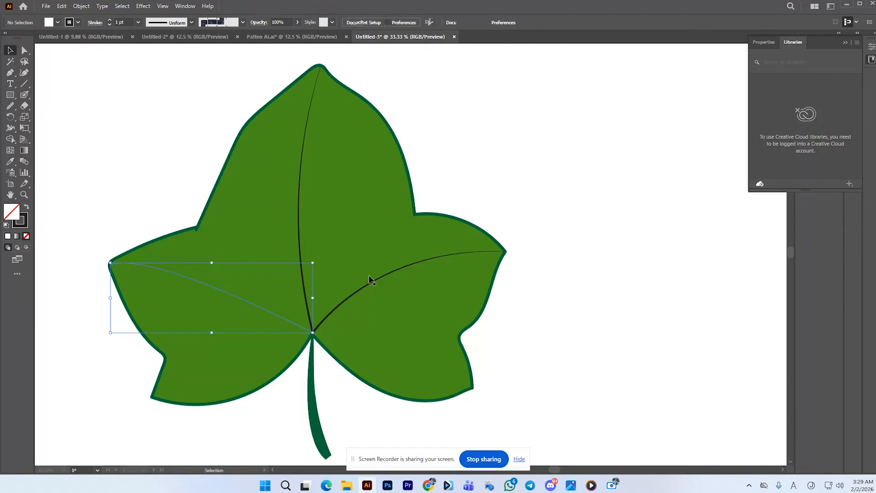
Step: Give the left side vein an 8 pt stroke with the triangular tapered width profile, and deselect it
{"action": "left_click", "coordinate": [152, 93]}
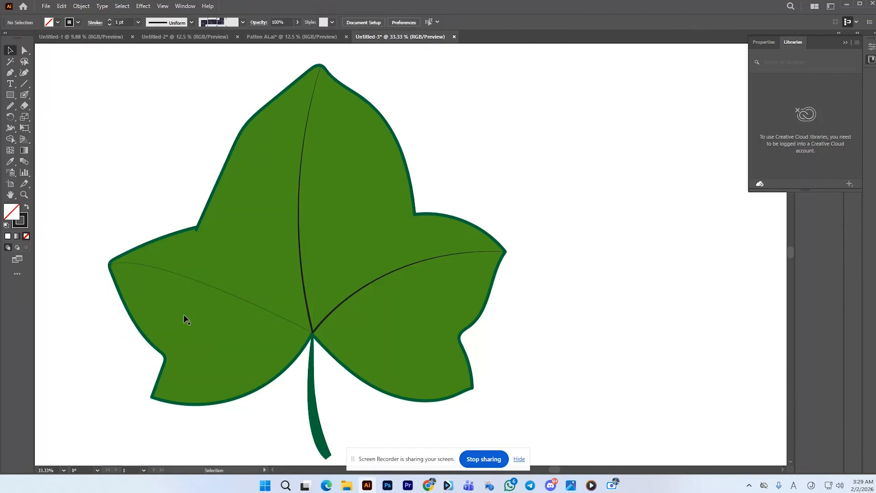
{"action": "left_click", "coordinate": [187, 277]}
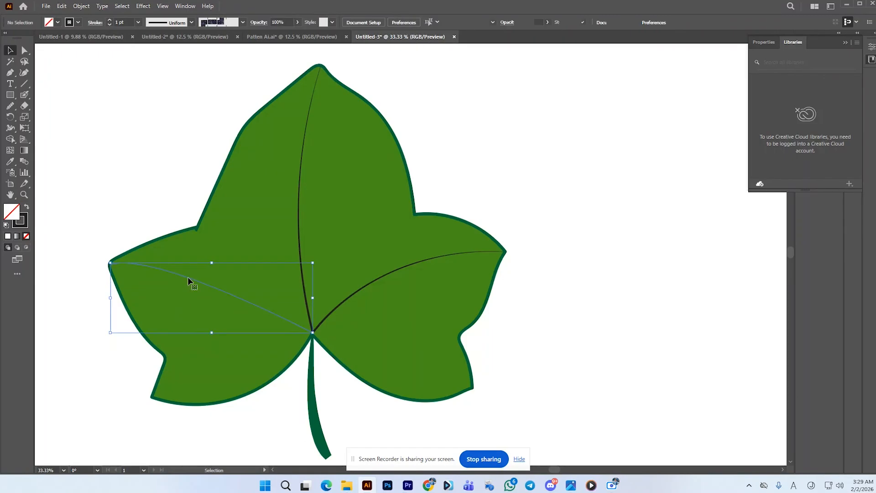
{"action": "left_click", "coordinate": [110, 21]}
{"action": "left_click", "coordinate": [109, 21]}
{"action": "left_click", "coordinate": [110, 21]}
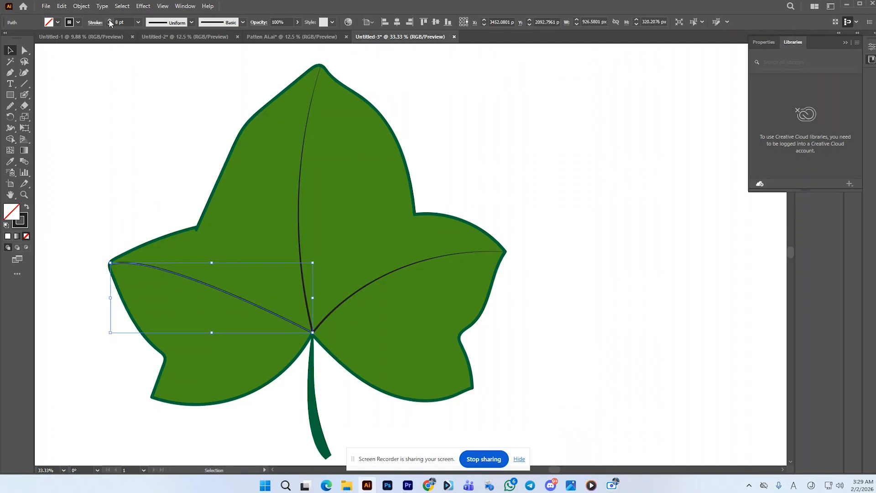
{"action": "left_click", "coordinate": [191, 23]}
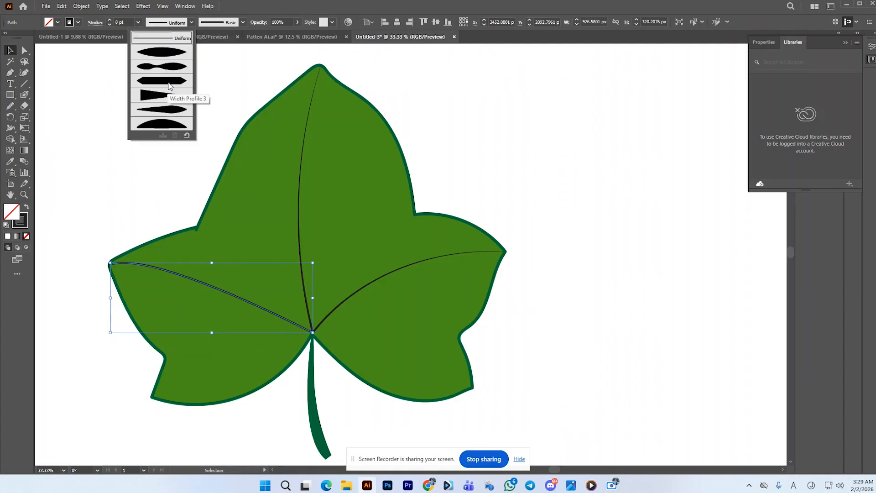
{"action": "left_click", "coordinate": [172, 101]}
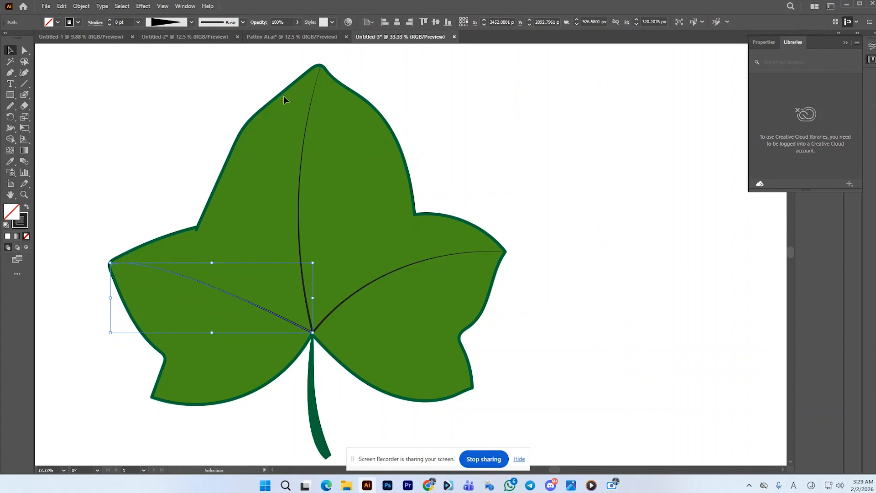
{"action": "left_click", "coordinate": [569, 173]}
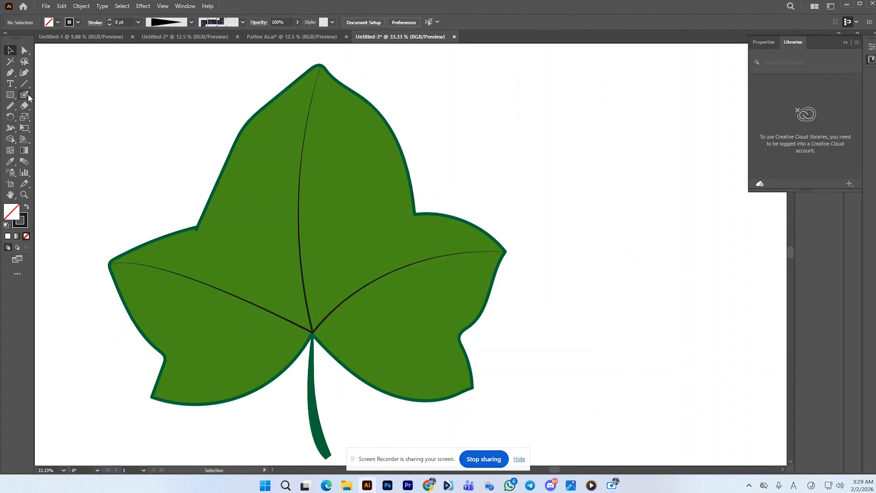
{"action": "left_click", "coordinate": [126, 264]}
{"action": "key", "text": "a"}
{"action": "left_click", "coordinate": [49, 244]}
Step: Draw a curved lower vein about 679 by 110 px with the Pen tool from the central notch to the indentation on the leaf's lower left edge
{"action": "left_click", "coordinate": [10, 73]}
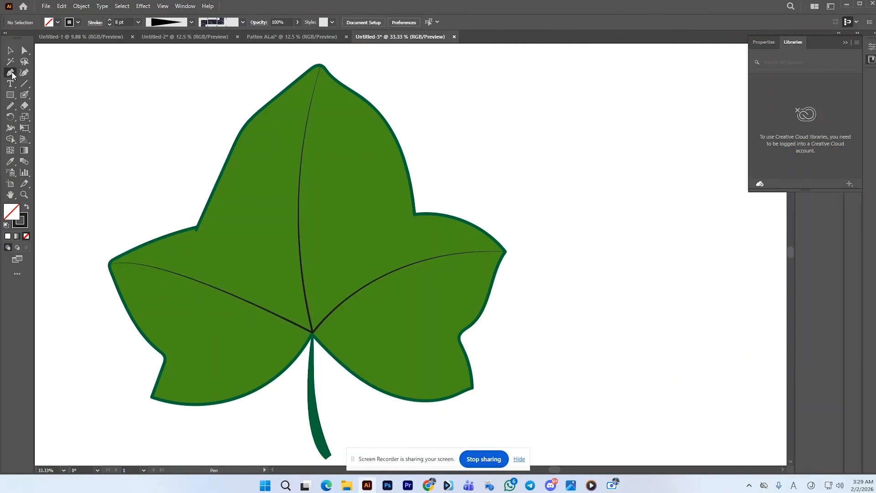
{"action": "left_click", "coordinate": [313, 333]}
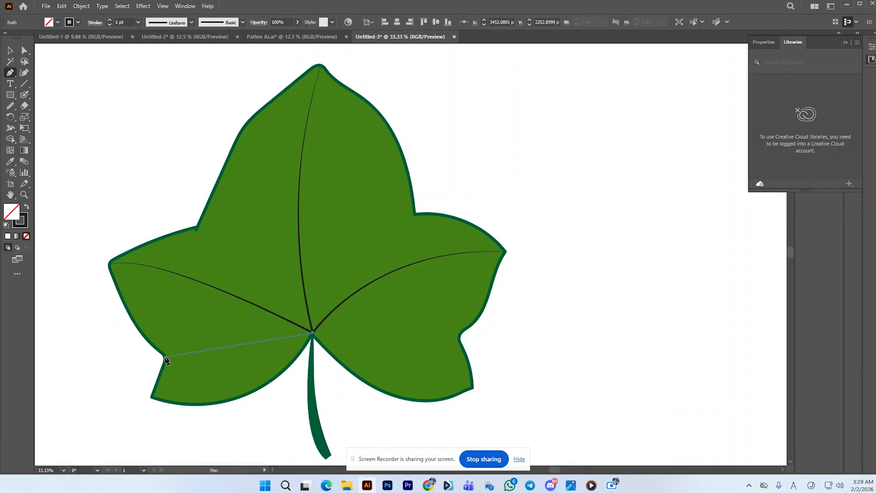
{"action": "left_click_drag", "start_coordinate": [156, 375], "coordinate": [138, 383]}
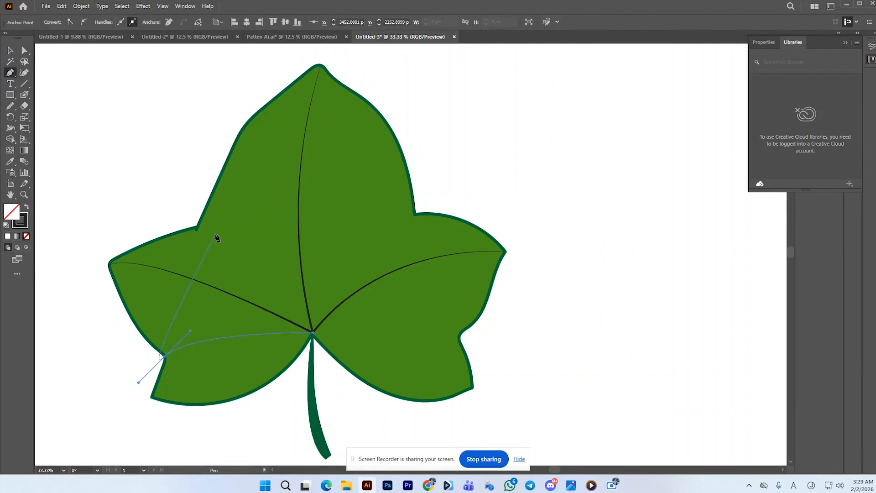
{"action": "left_click", "coordinate": [11, 51]}
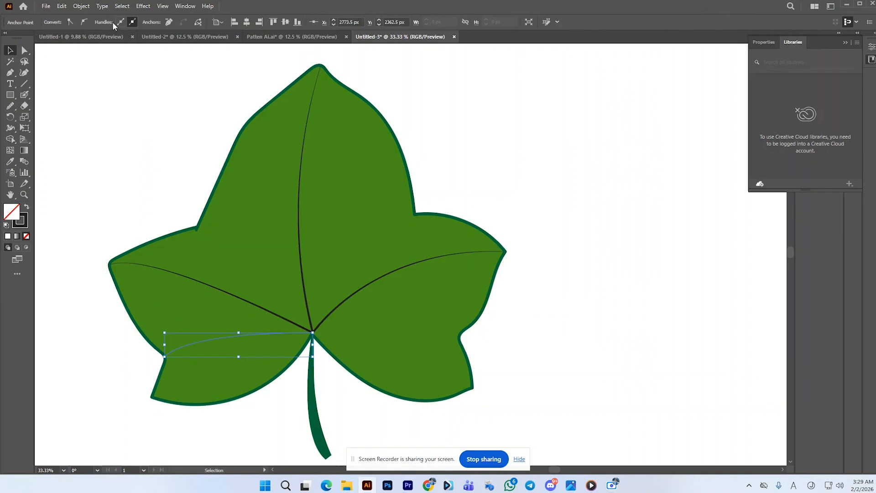
{"action": "left_click", "coordinate": [118, 101]}
Step: Give the lower left vein an 8 pt stroke with the triangular tapered width profile, and deselect it
{"action": "left_click", "coordinate": [212, 340]}
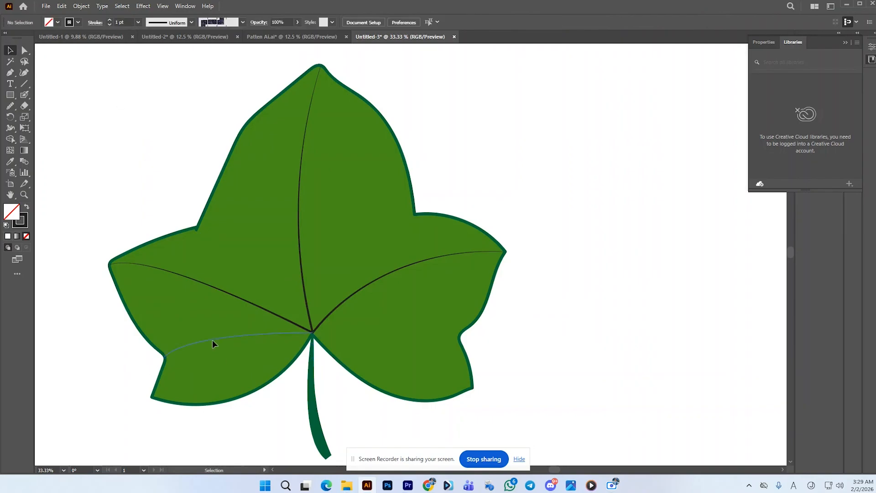
{"action": "left_click", "coordinate": [128, 21]}
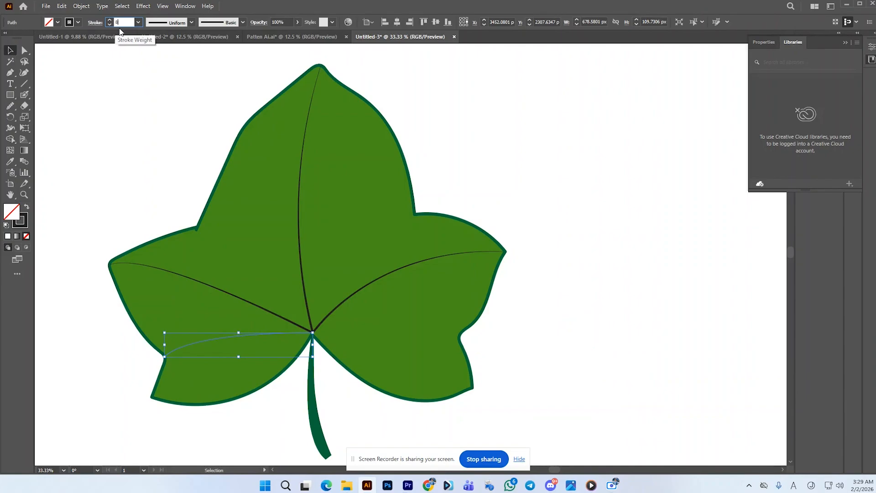
{"action": "key", "text": "Return"}
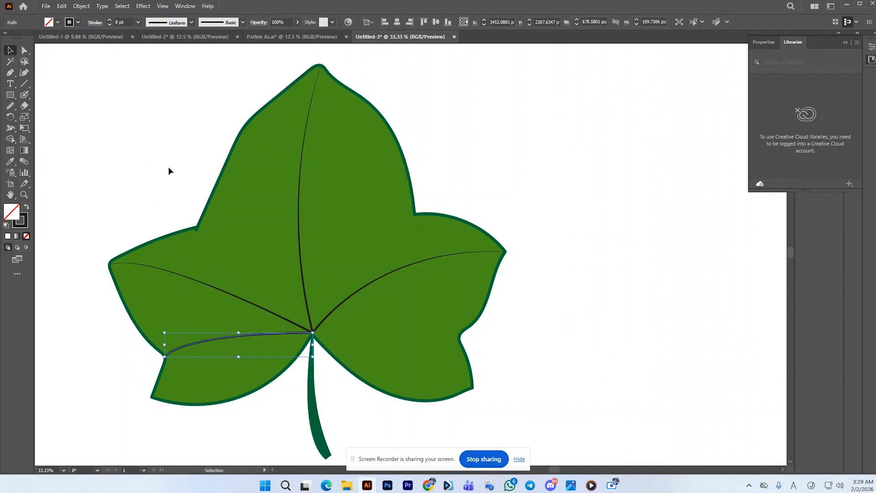
{"action": "left_click", "coordinate": [173, 188]}
{"action": "left_click", "coordinate": [181, 347]}
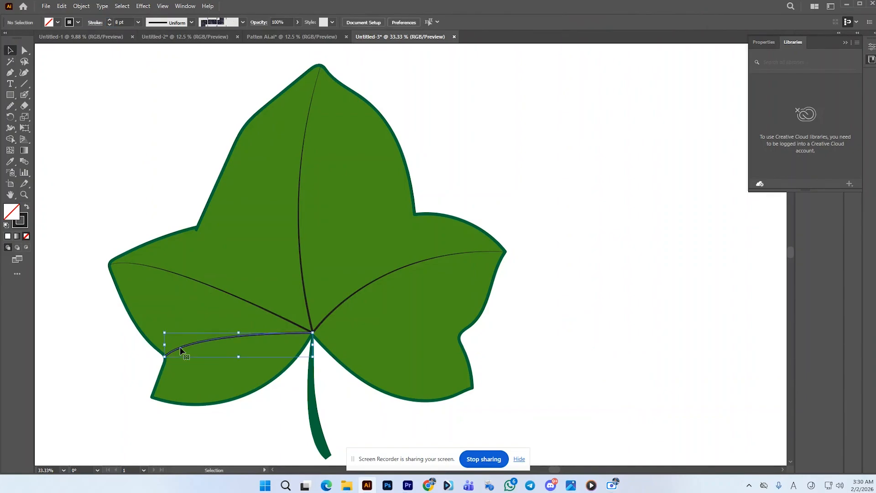
{"action": "left_click", "coordinate": [193, 23]}
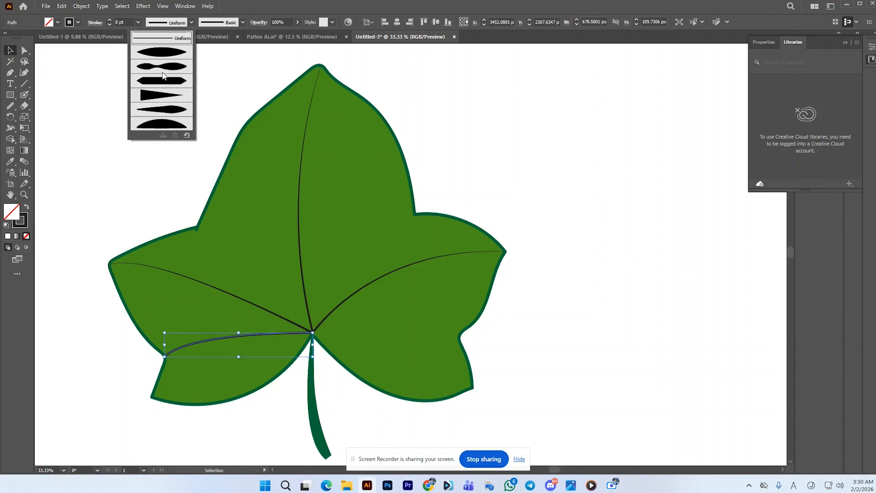
{"action": "left_click", "coordinate": [155, 94]}
{"action": "left_click", "coordinate": [163, 142]}
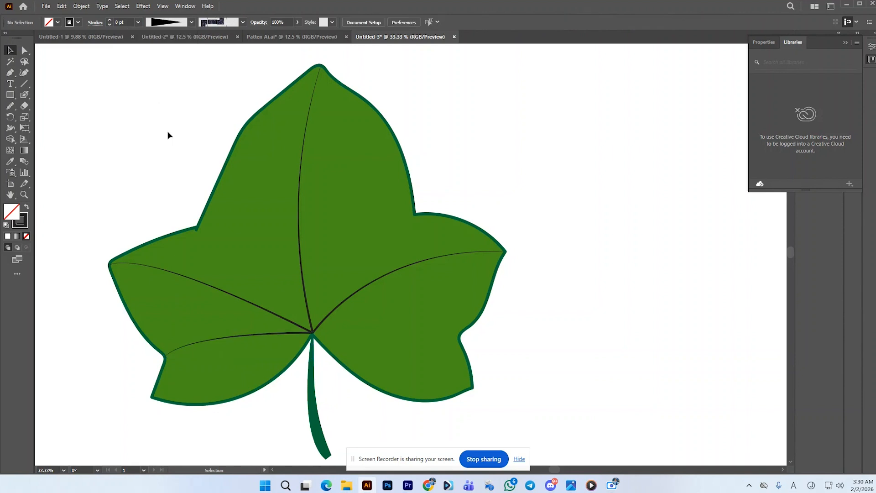
Step: Draw a separate curved vein about 736 by 251 px with the Pen tool from the central notch to the lower right lobe's tip
{"action": "left_click", "coordinate": [10, 72]}
{"action": "left_click", "coordinate": [313, 333]}
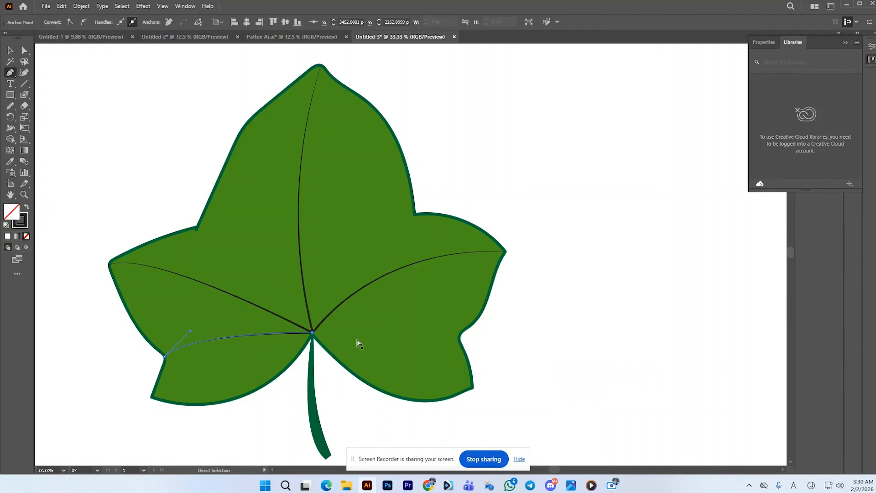
{"action": "key", "text": "ctrl+shift+a"}
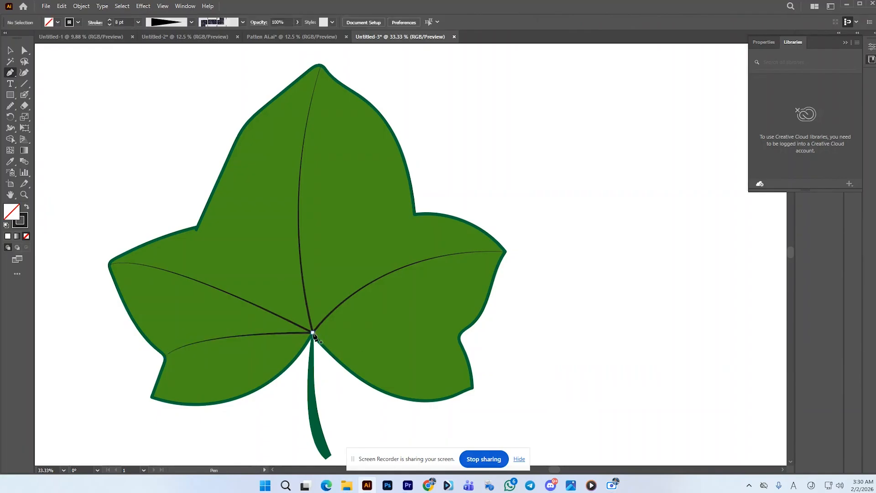
{"action": "left_click", "coordinate": [312, 333]}
{"action": "left_click", "coordinate": [471, 389]}
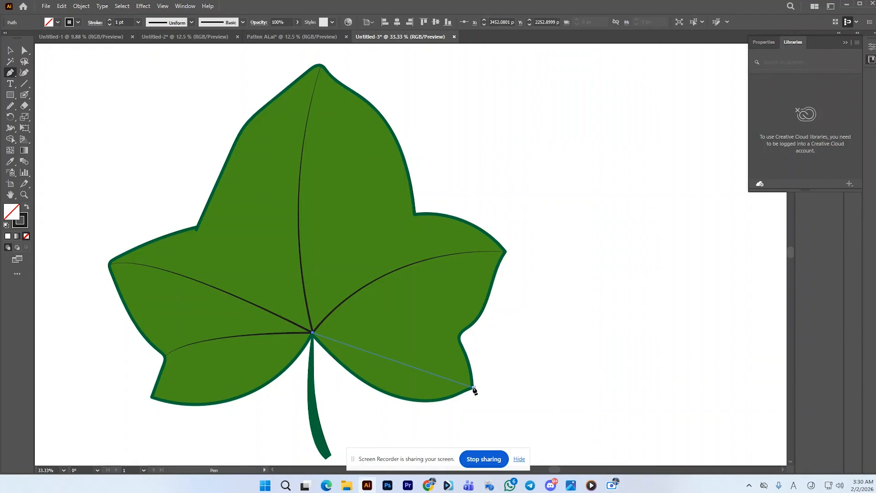
{"action": "left_click_drag", "start_coordinate": [499, 429], "coordinate": [520, 443]}
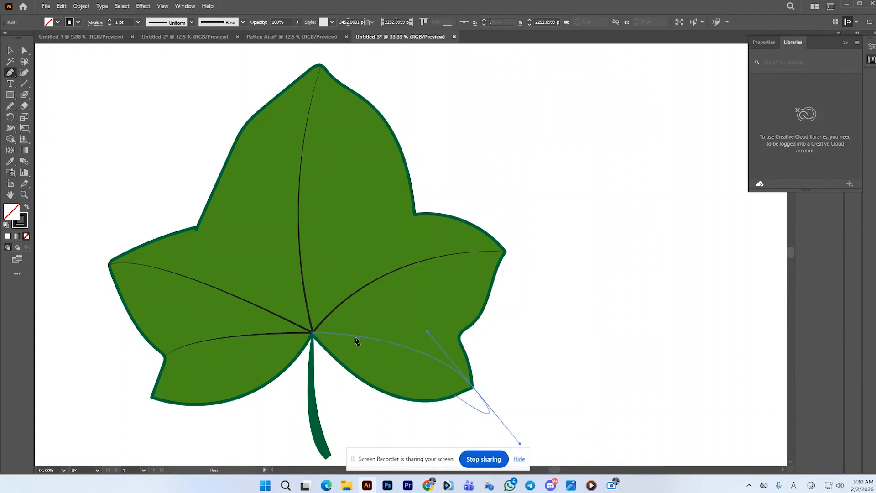
{"action": "left_click", "coordinate": [10, 50]}
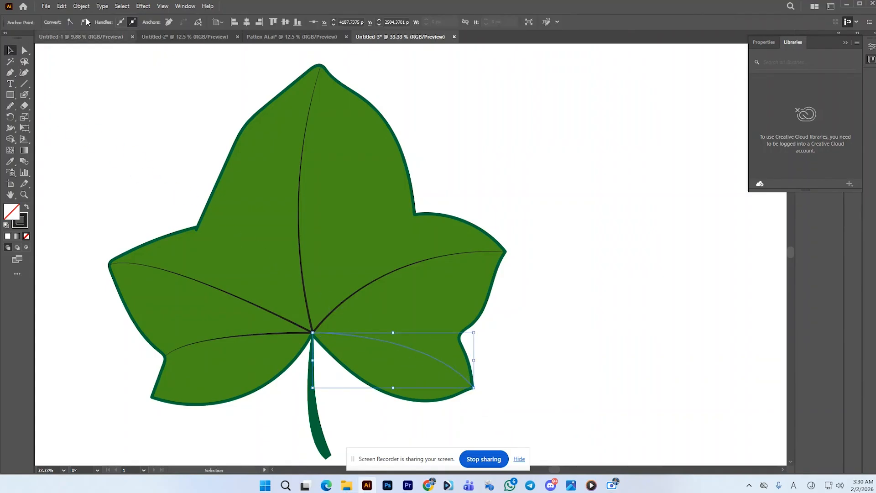
{"action": "left_click", "coordinate": [139, 147]}
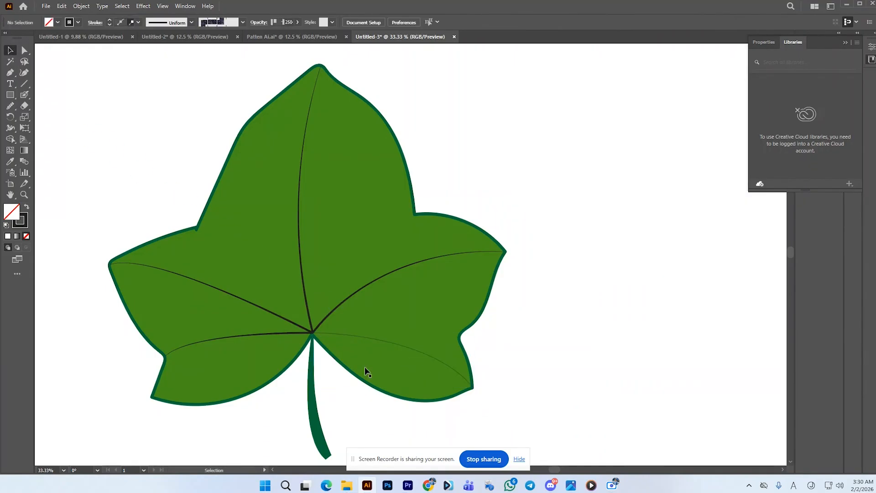
Step: Give the lower right vein an 8 pt stroke with the triangular tapered width profile, and deselect it
{"action": "left_click", "coordinate": [373, 338]}
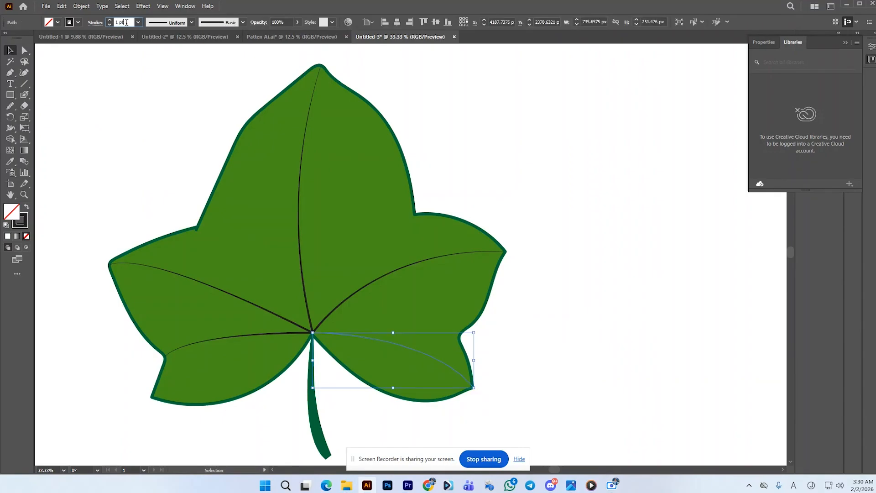
{"action": "left_click", "coordinate": [115, 22]}
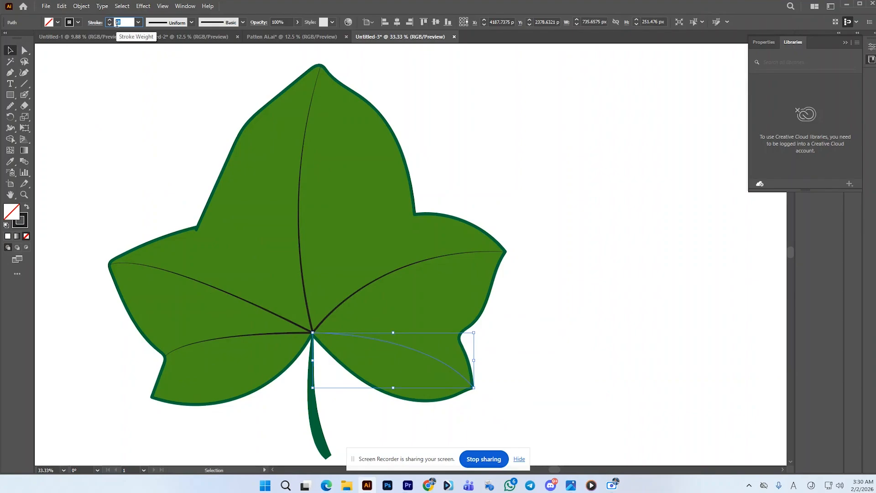
{"action": "key", "text": "Return"}
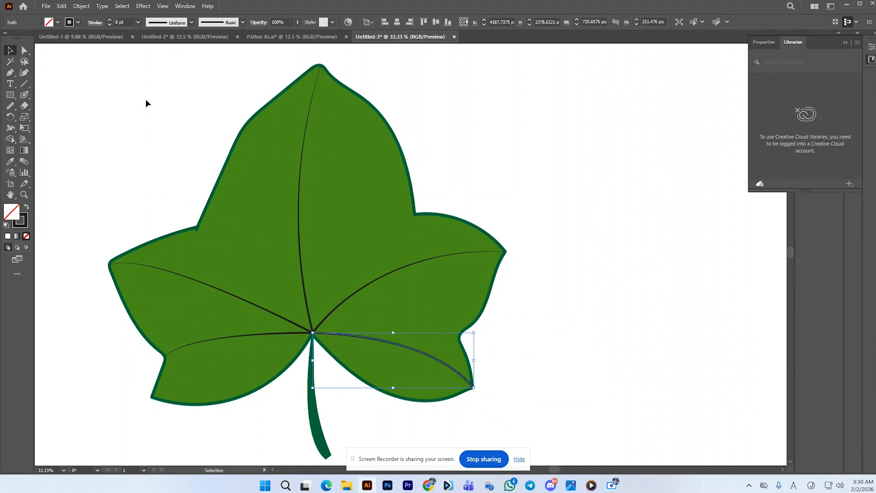
{"action": "left_click", "coordinate": [192, 23]}
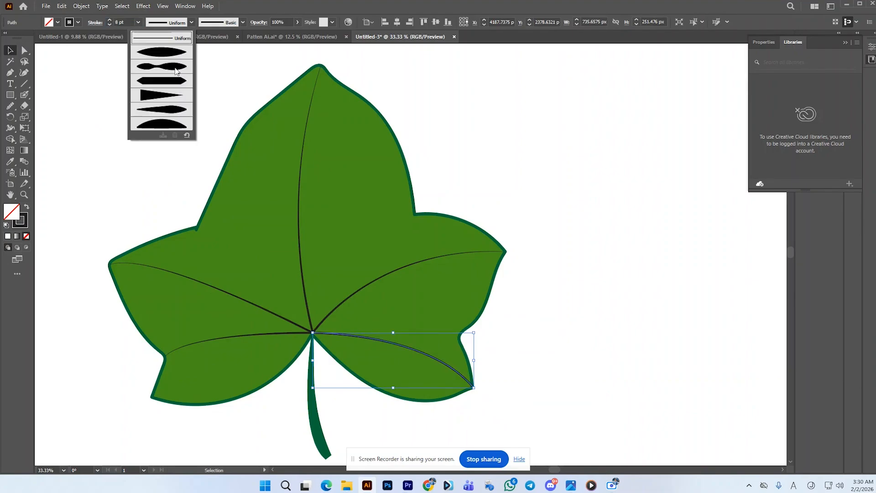
{"action": "left_click", "coordinate": [161, 96]}
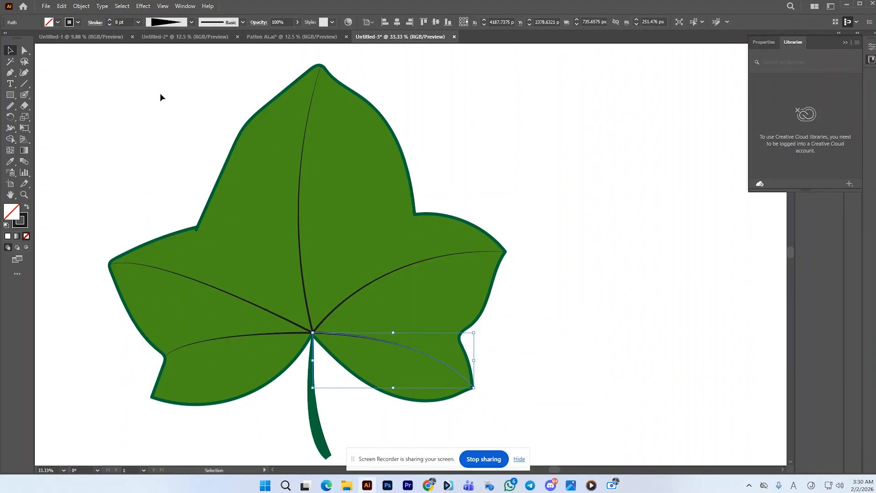
{"action": "left_click", "coordinate": [152, 136]}
Step: Delete the leaf's green body and dark outline, keeping the veins and the stem
{"action": "key", "text": "a"}
{"action": "key", "text": "ctrl+z"}
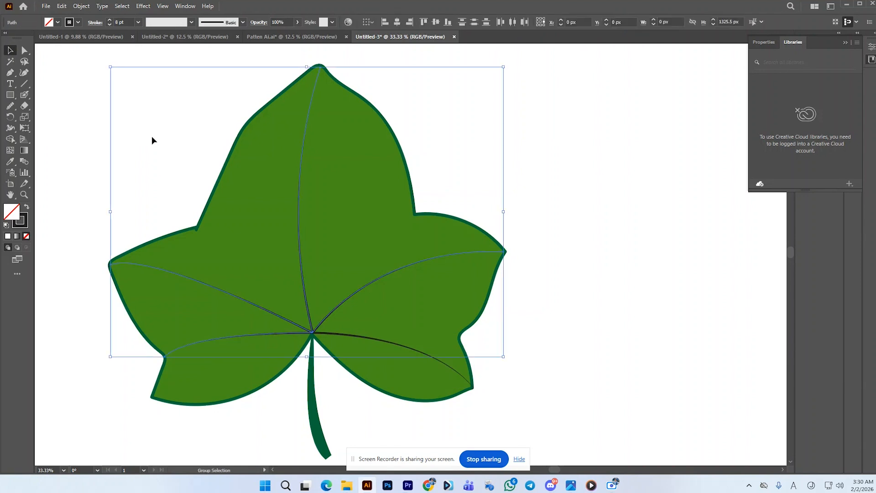
{"action": "left_click", "coordinate": [152, 137]}
{"action": "left_click_drag", "start_coordinate": [176, 135], "coordinate": [226, 203]}
{"action": "key", "text": "Delete"}
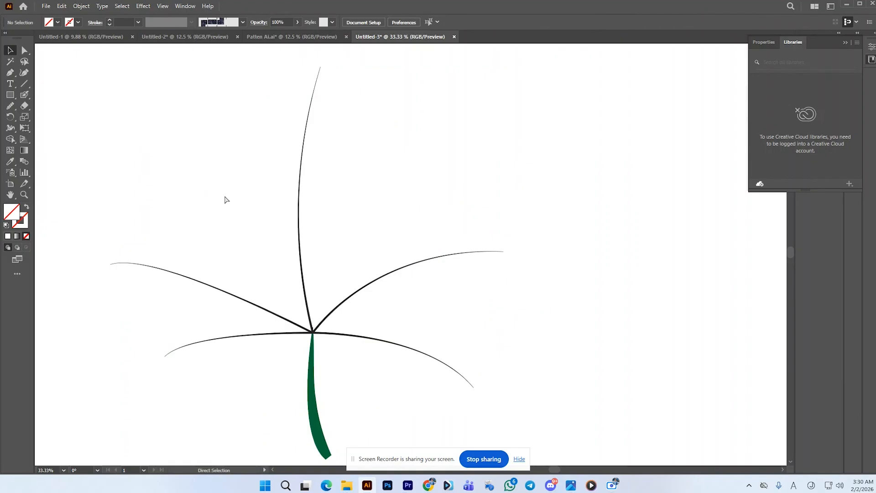
Step: Delete the dark green stem below the veins
{"action": "left_click", "coordinate": [312, 358]}
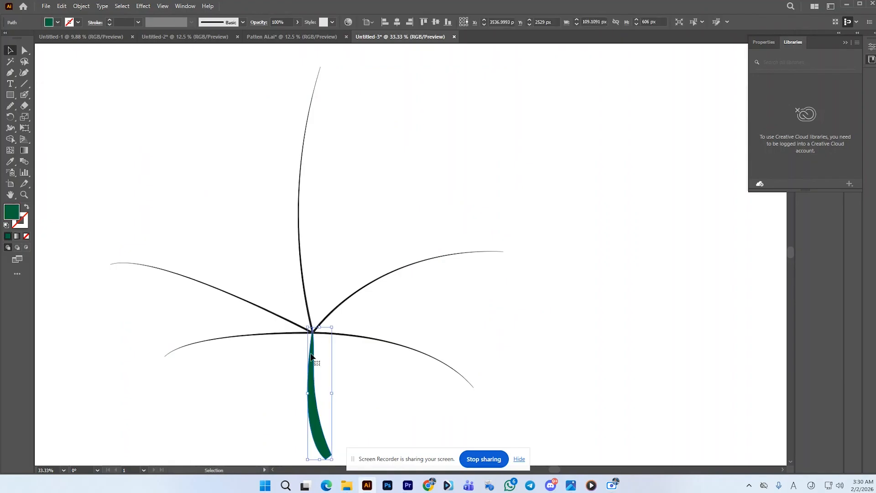
{"action": "key", "text": "a"}
{"action": "key", "text": "Delete"}
{"action": "key", "text": "v"}
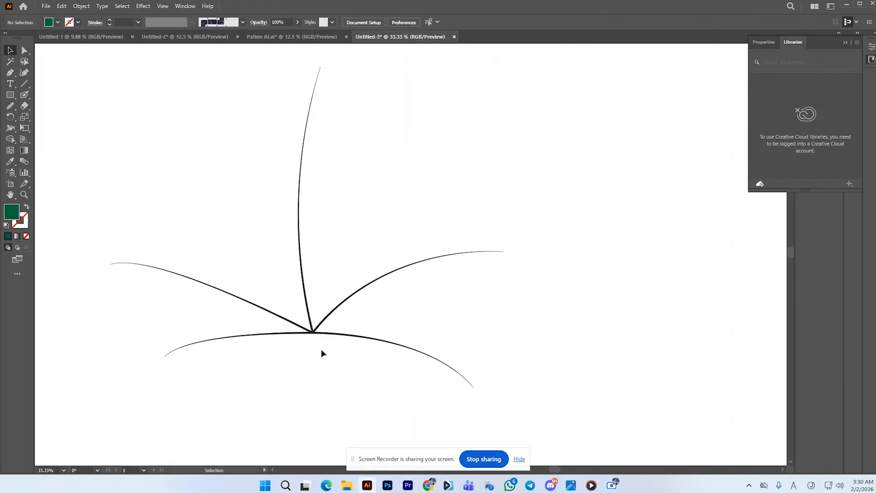
Step: Try to join the veins where they meet at the central notch with the Join tool
{"action": "scroll", "coordinate": [316, 343], "scroll_direction": "up", "scroll_amount": 3}
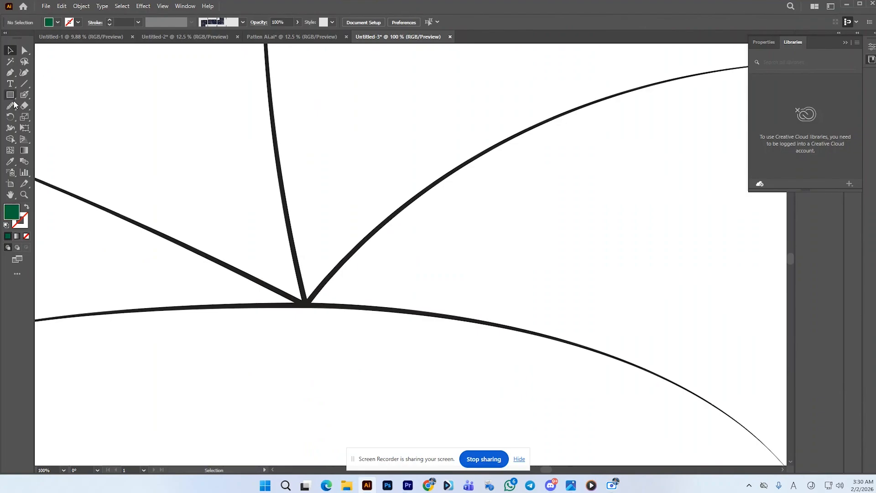
{"action": "left_click_drag", "start_coordinate": [14, 104], "coordinate": [53, 151]}
{"action": "left_click_drag", "start_coordinate": [286, 298], "coordinate": [320, 294]}
{"action": "scroll", "coordinate": [323, 291], "scroll_direction": "down", "scroll_amount": 1}
{"action": "scroll", "coordinate": [322, 291], "scroll_direction": "down", "scroll_amount": 2}
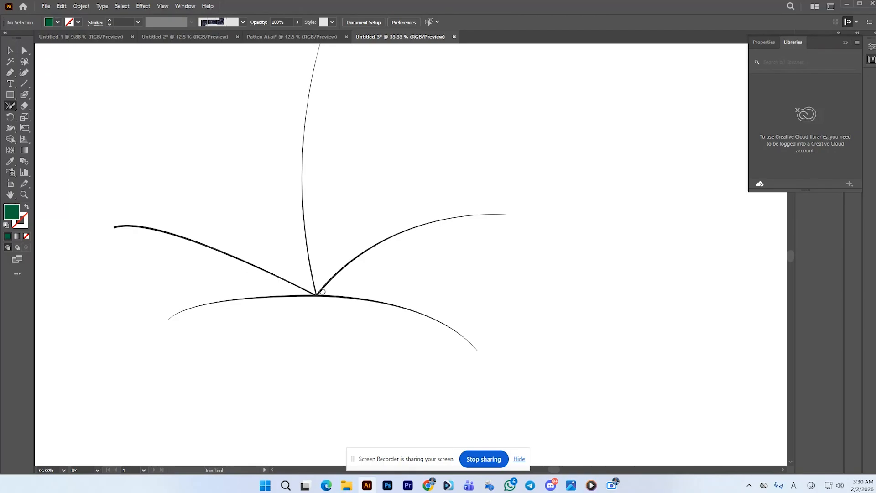
Step: Undo the vein joins and the deletions of the stem and leaf body, and clear the selection
{"action": "key", "text": "ctrl+z"}
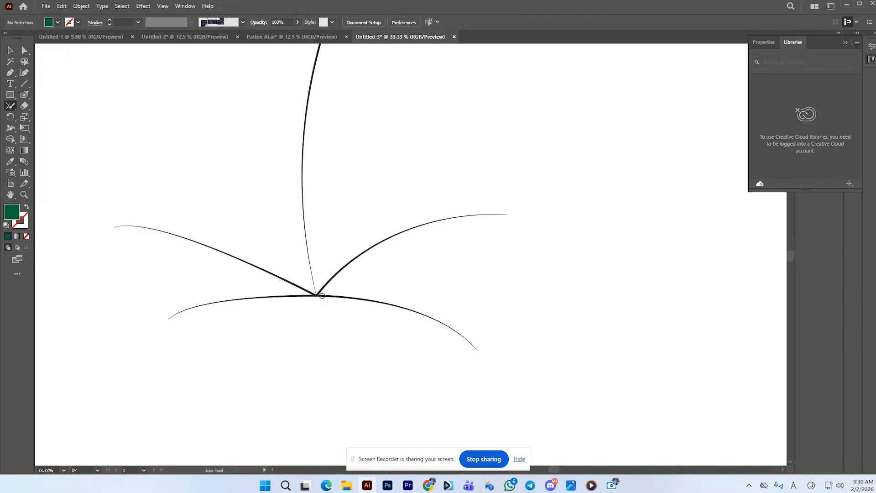
{"action": "scroll", "coordinate": [330, 302], "scroll_direction": "up", "scroll_amount": 4}
{"action": "key", "text": "ctrl+z"}
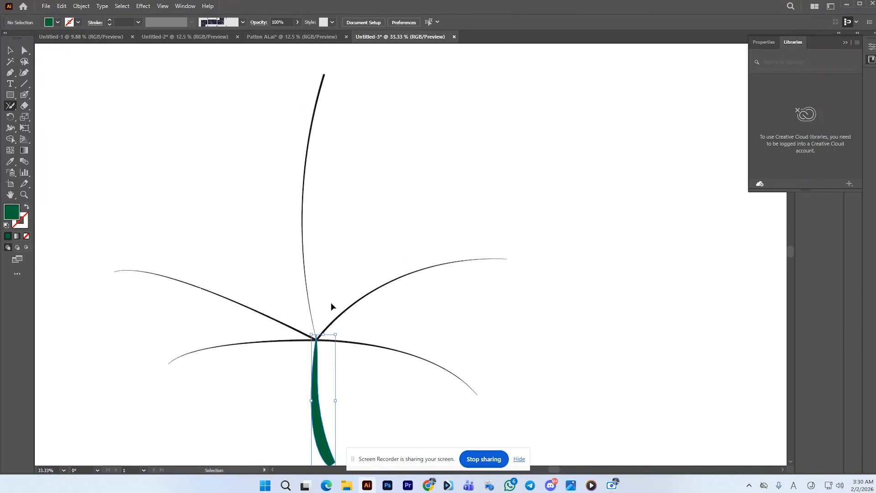
{"action": "key", "text": "ctrl+z"}
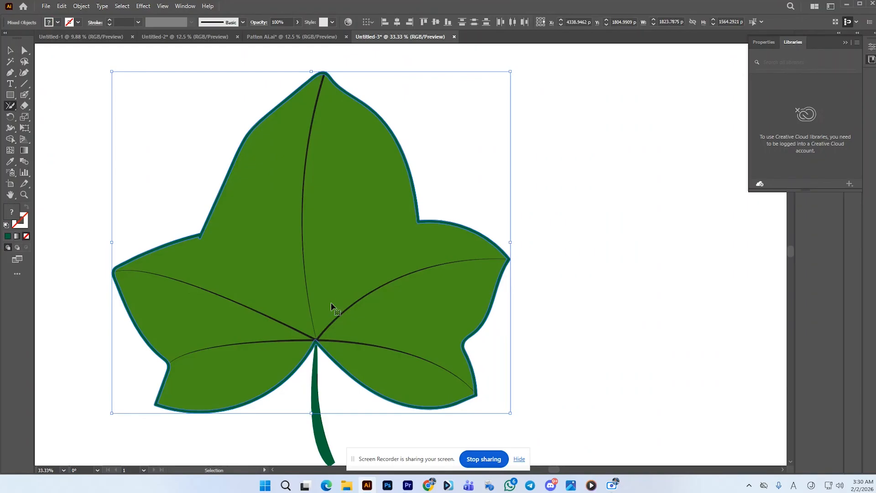
{"action": "left_click", "coordinate": [460, 168], "text": "ctrl"}
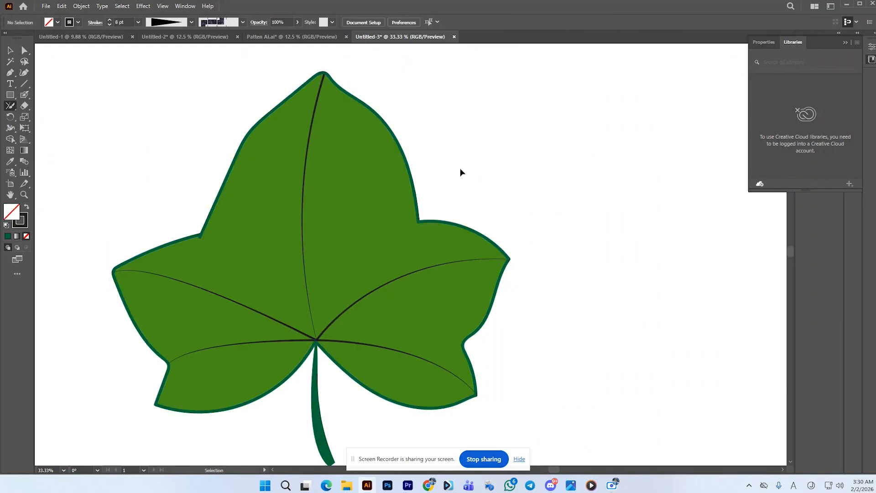
Step: Remove the leaf's green body together with its dark outline, keeping only the veins and the stem
{"action": "left_click", "coordinate": [10, 51]}
{"action": "left_click", "coordinate": [319, 97]}
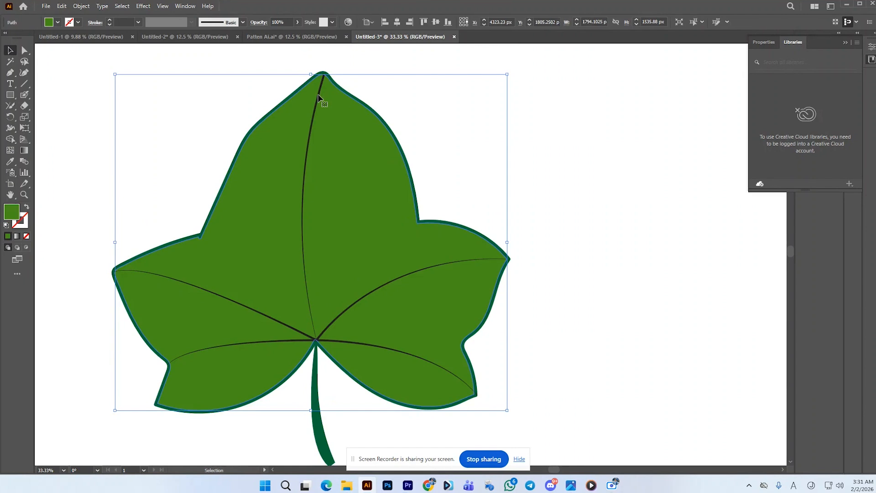
{"action": "left_click_drag", "start_coordinate": [319, 97], "coordinate": [340, 104]}
{"action": "key", "text": "ctrl+z"}
{"action": "left_click_drag", "start_coordinate": [391, 123], "coordinate": [371, 150]}
{"action": "key", "text": "ctrl+x"}
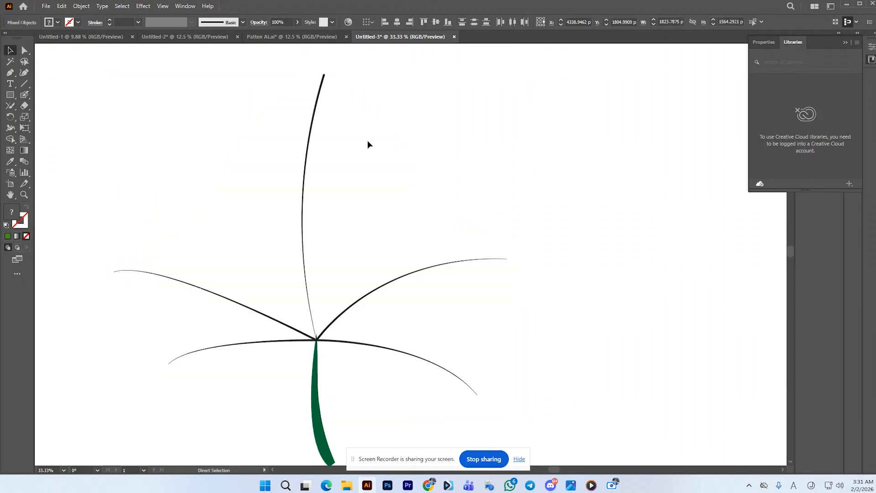
{"action": "left_click", "coordinate": [335, 107]}
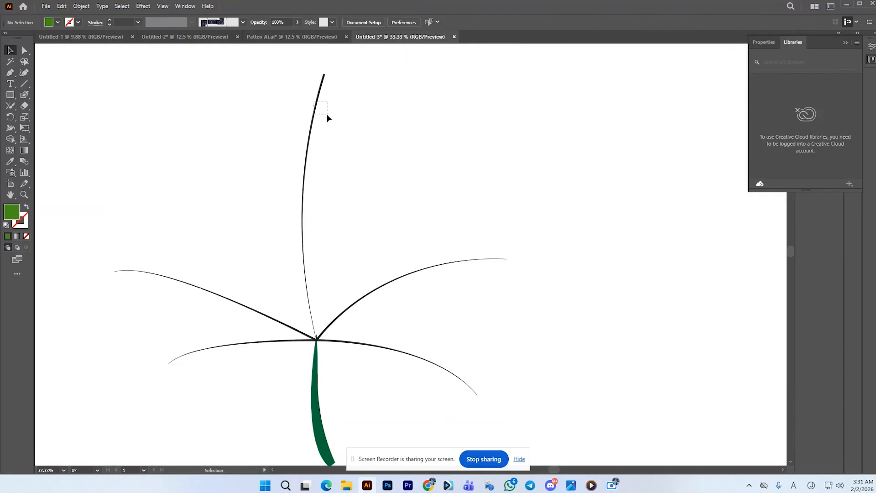
Step: Flip the midrib's width profile along its length so it tapers toward the upper tip, and deselect it
{"action": "left_click", "coordinate": [316, 99], "text": "ctrl"}
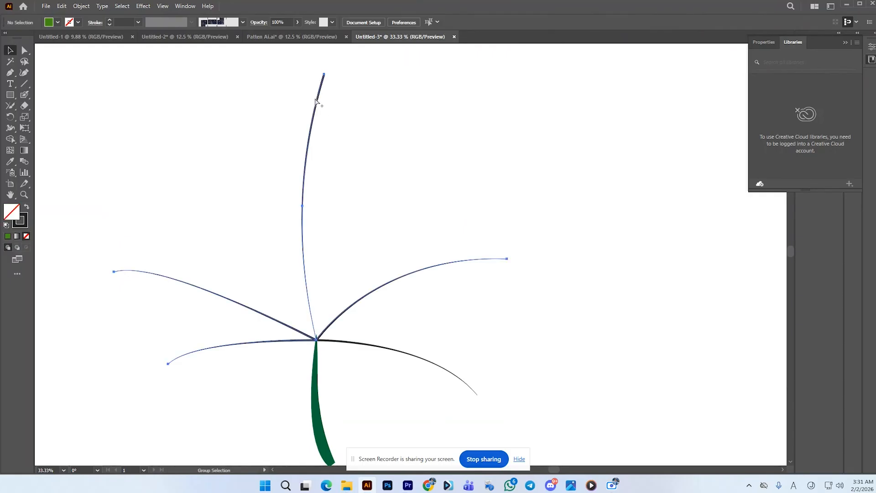
{"action": "left_click", "coordinate": [348, 102]}
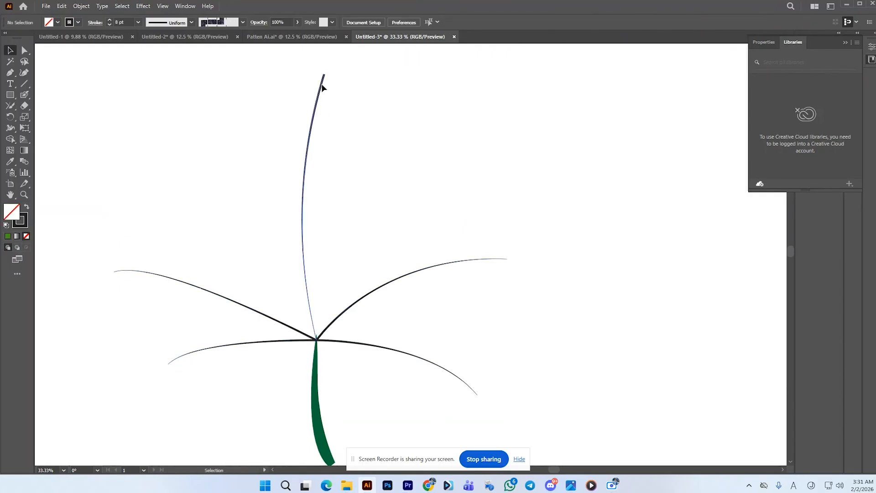
{"action": "left_click_drag", "start_coordinate": [321, 85], "coordinate": [375, 85]}
{"action": "key", "text": "ctrl+z"}
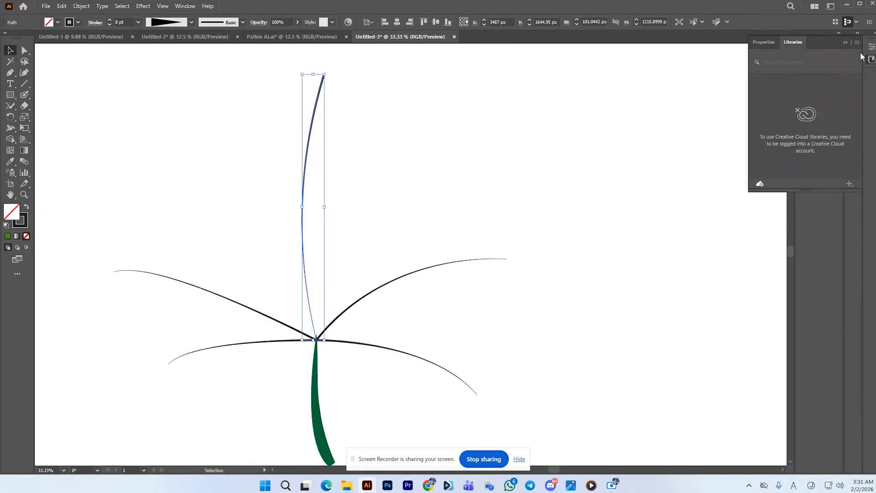
{"action": "left_click", "coordinate": [872, 47]}
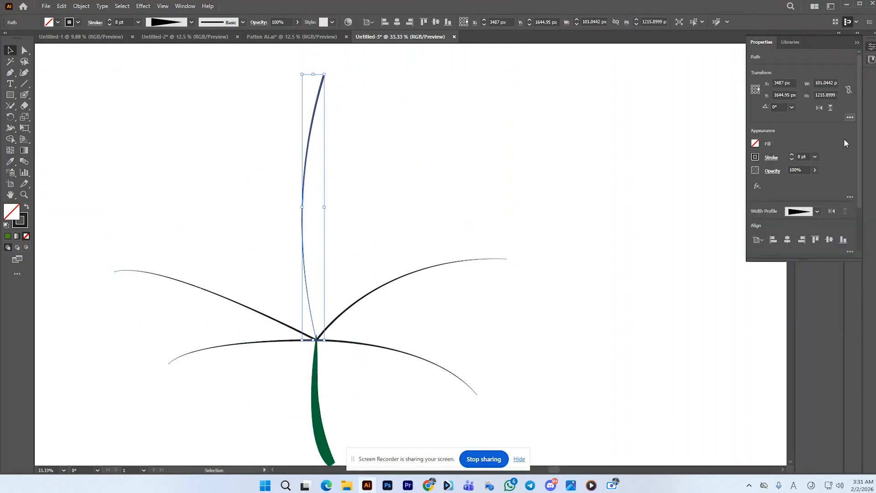
{"action": "left_click", "coordinate": [833, 211]}
{"action": "left_click", "coordinate": [609, 245]}
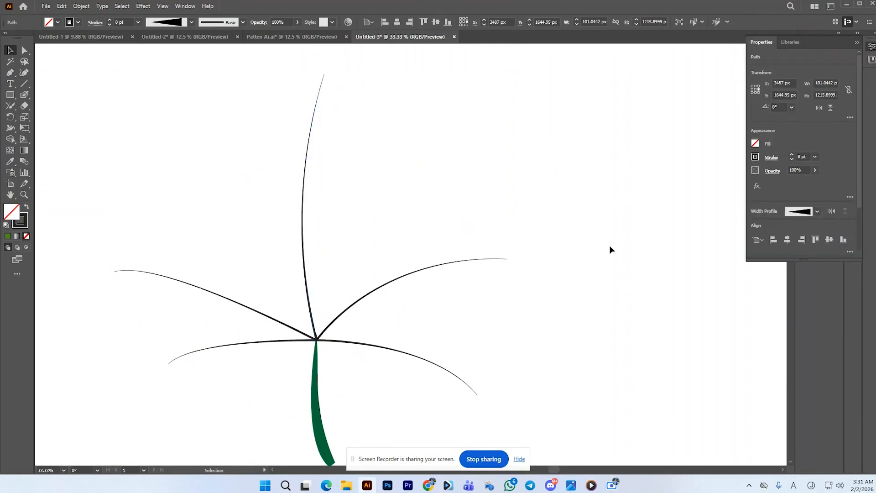
Step: Hide the green stem and expand all the vein strokes into filled shapes
{"action": "scroll", "coordinate": [332, 344], "scroll_direction": "up", "scroll_amount": 2}
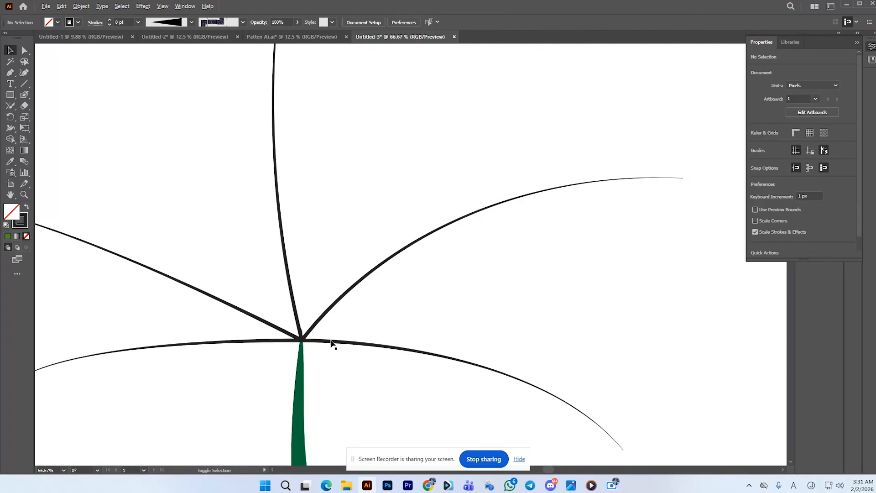
{"action": "left_click", "coordinate": [302, 362]}
{"action": "key", "text": "ctrl+x"}
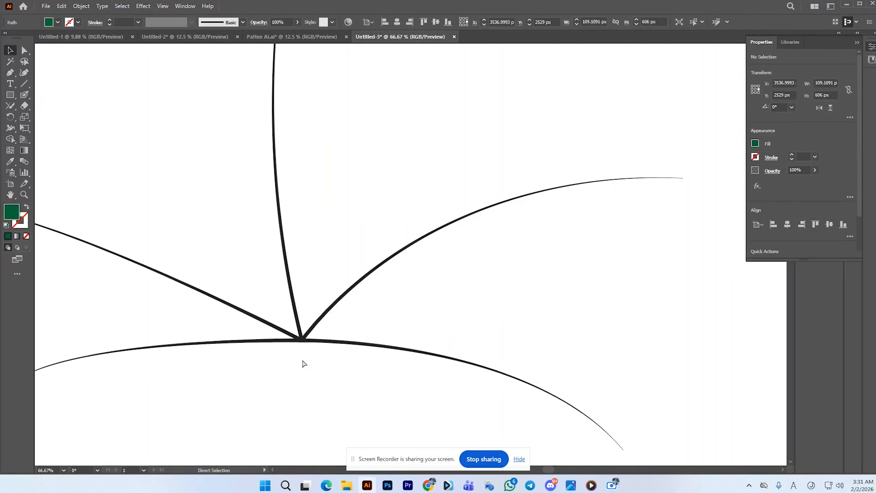
{"action": "left_click", "coordinate": [333, 342]}
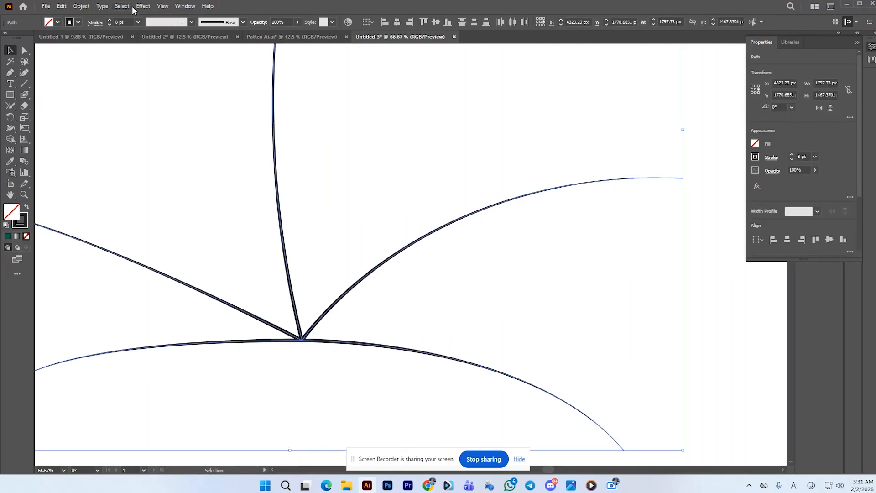
{"action": "left_click", "coordinate": [81, 6]}
{"action": "left_click", "coordinate": [114, 138]}
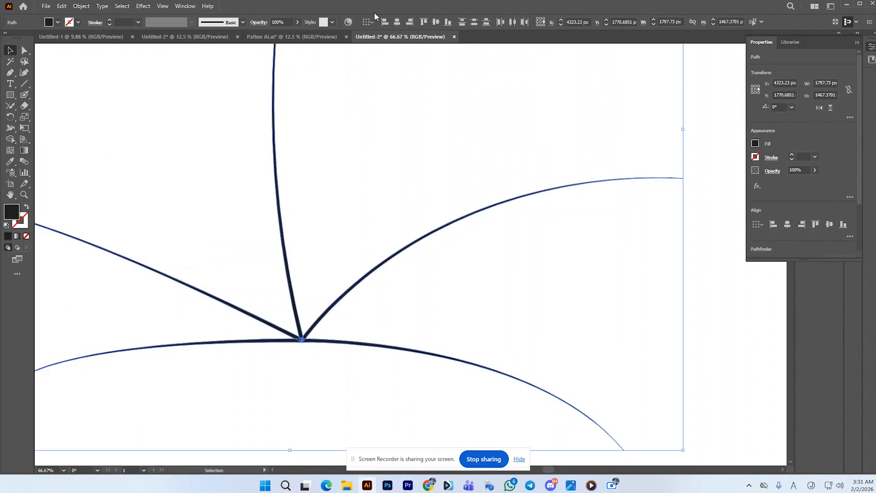
Step: Unite the expanded vein shapes into a single shape with Pathfinder and clear the selection
{"action": "left_click", "coordinate": [856, 42]}
{"action": "left_click", "coordinate": [816, 74]}
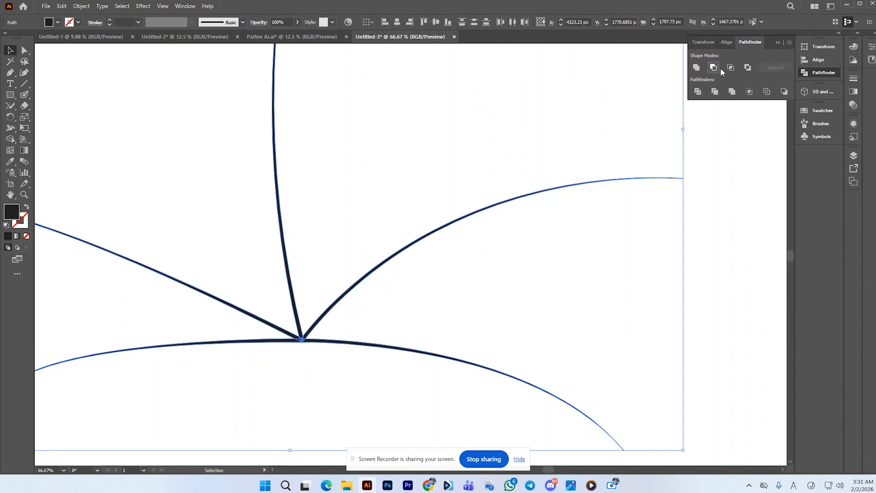
{"action": "left_click", "coordinate": [488, 122]}
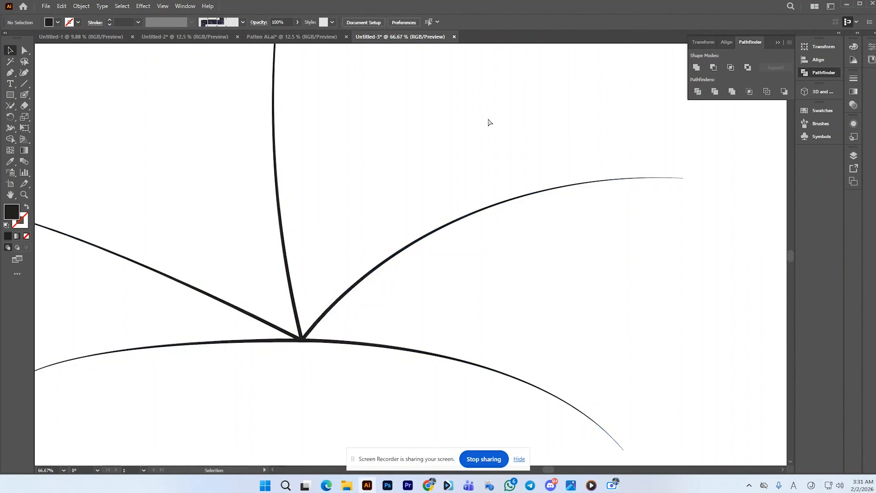
Step: Show all hidden leaf parts again and clear the selection
{"action": "key", "text": "ctrl+alt+3"}
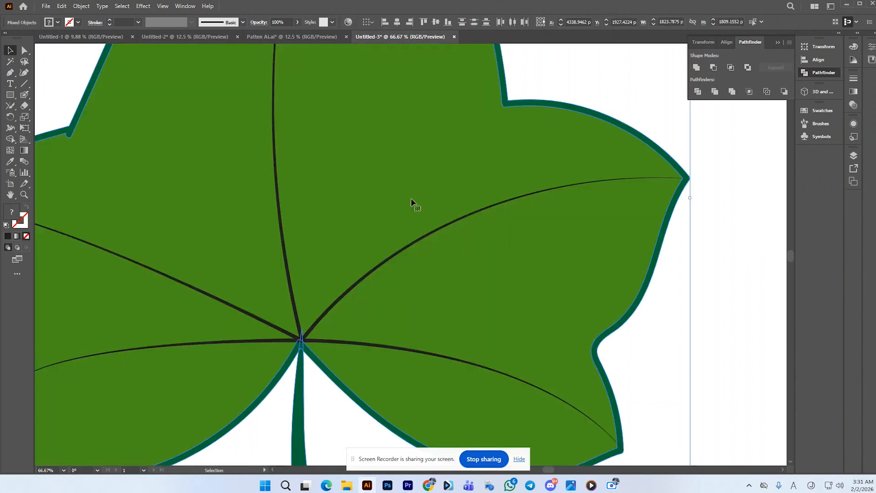
{"action": "scroll", "coordinate": [396, 220], "scroll_direction": "down", "scroll_amount": 1}
{"action": "left_click", "coordinate": [627, 242]}
Step: Recolour the united veins with the stem's dark green using the Eyedropper, and deselect them
{"action": "left_click", "coordinate": [471, 215]}
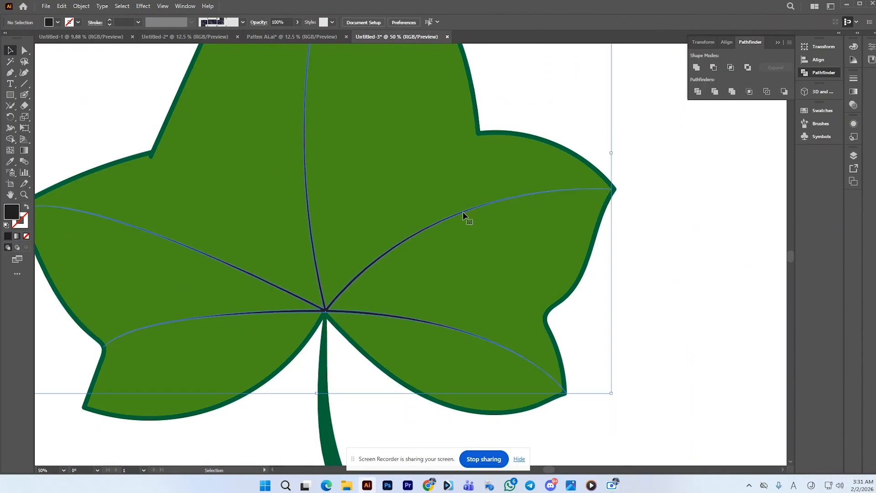
{"action": "left_click", "coordinate": [11, 161]}
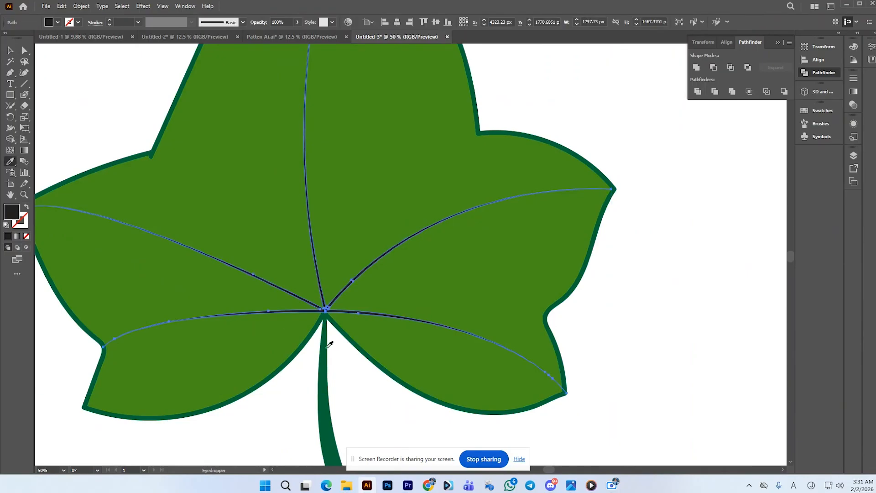
{"action": "left_click", "coordinate": [325, 343]}
{"action": "left_click", "coordinate": [10, 51]}
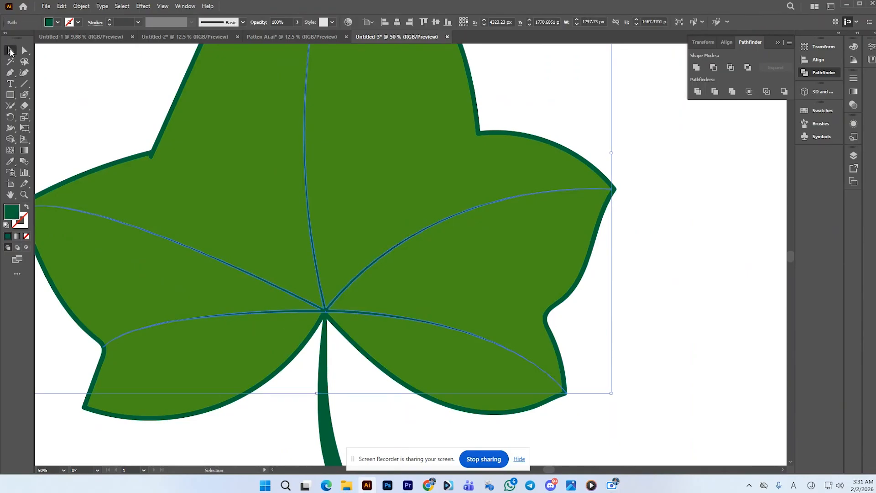
{"action": "left_click", "coordinate": [127, 93]}
{"action": "scroll", "coordinate": [254, 131], "scroll_direction": "down", "scroll_amount": 1}
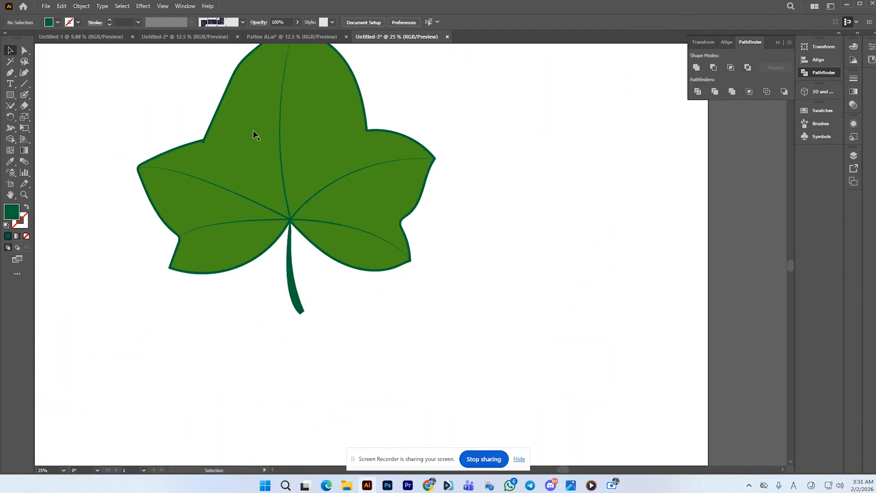
Step: Divide the leaf body along the veins with the Shape Builder, making the upper, right and lower sections separate dark green shapes
{"action": "left_click", "coordinate": [291, 171]}
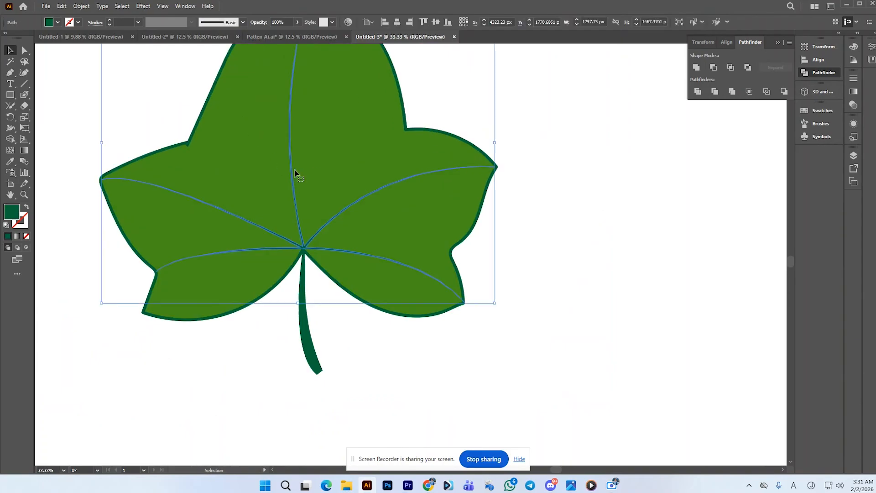
{"action": "left_click", "coordinate": [325, 164], "text": "shift"}
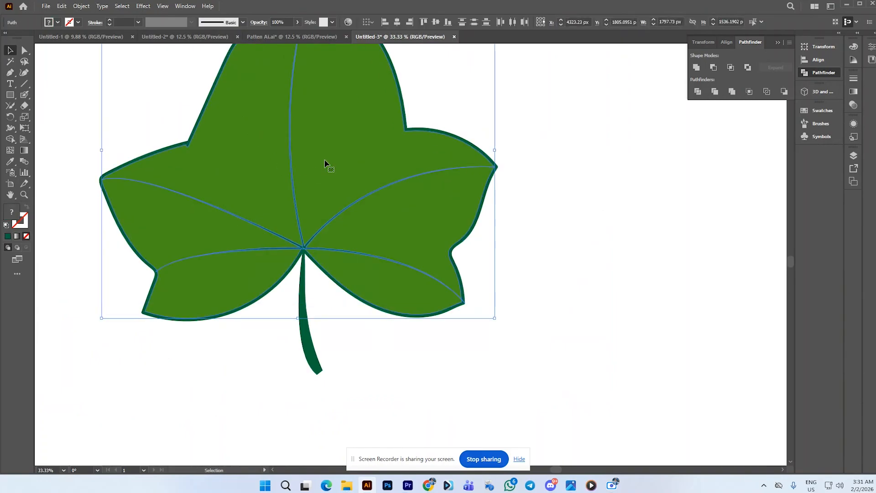
{"action": "scroll", "coordinate": [326, 164], "scroll_direction": "up", "scroll_amount": 2}
{"action": "left_click", "coordinate": [12, 139]}
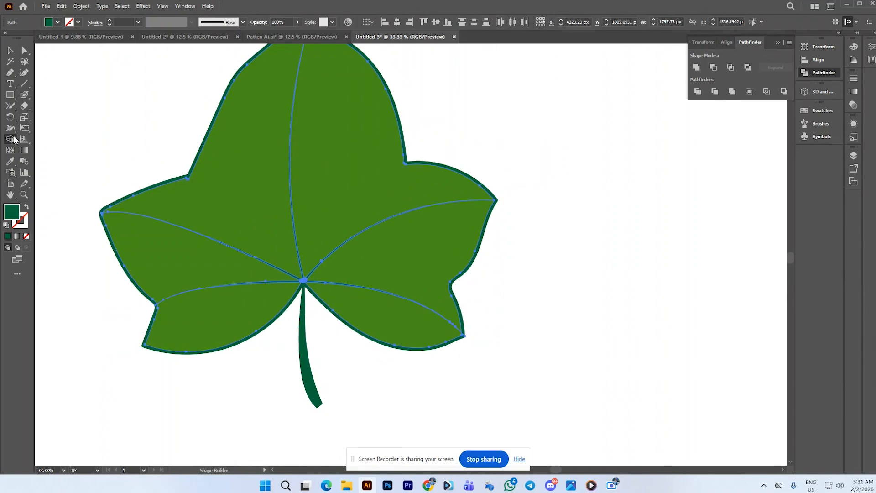
{"action": "left_click", "coordinate": [237, 183]}
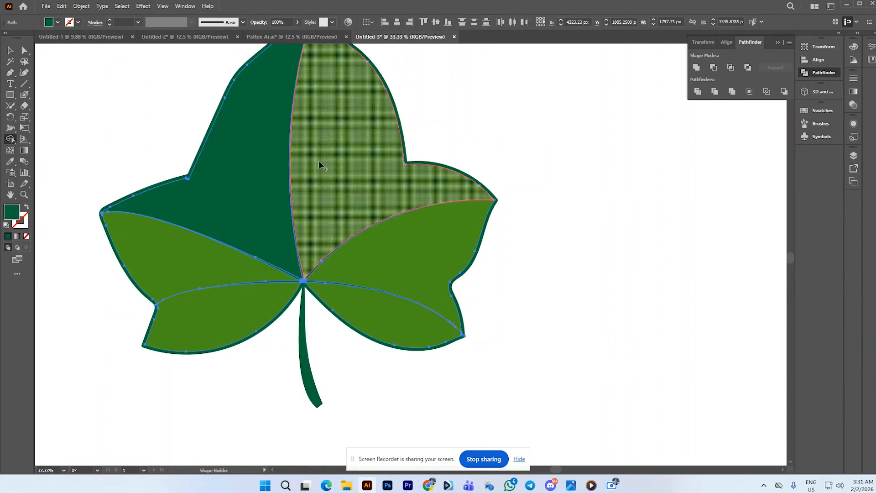
{"action": "left_click", "coordinate": [329, 176]}
{"action": "left_click", "coordinate": [389, 250]}
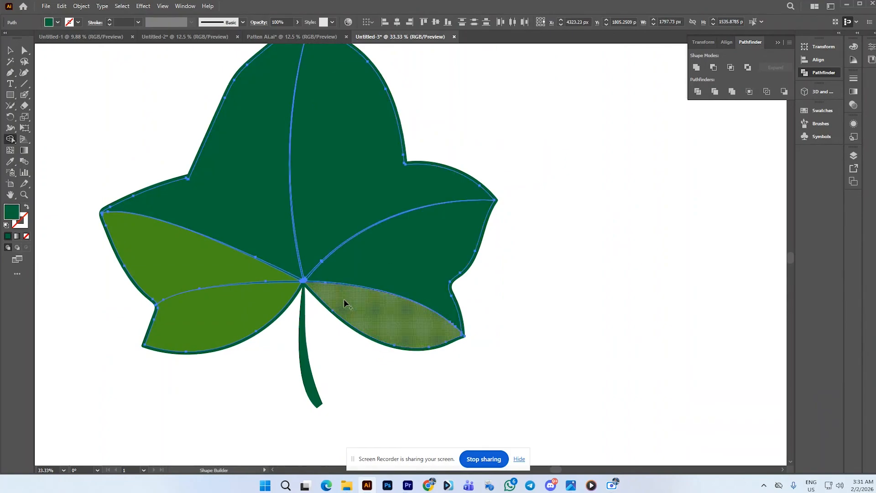
{"action": "left_click", "coordinate": [347, 303]}
{"action": "left_click", "coordinate": [259, 312]}
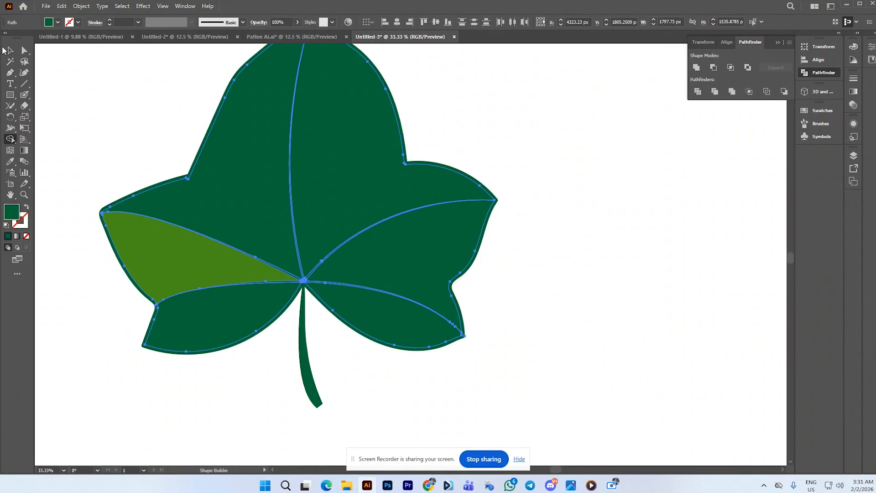
Step: Try moving the light green left section away from the leaf, and undo the moves and the last section split
{"action": "left_click", "coordinate": [10, 50]}
{"action": "left_click", "coordinate": [49, 72]}
{"action": "left_click_drag", "start_coordinate": [209, 239], "coordinate": [503, 212]}
{"action": "key", "text": "ctrl+z"}
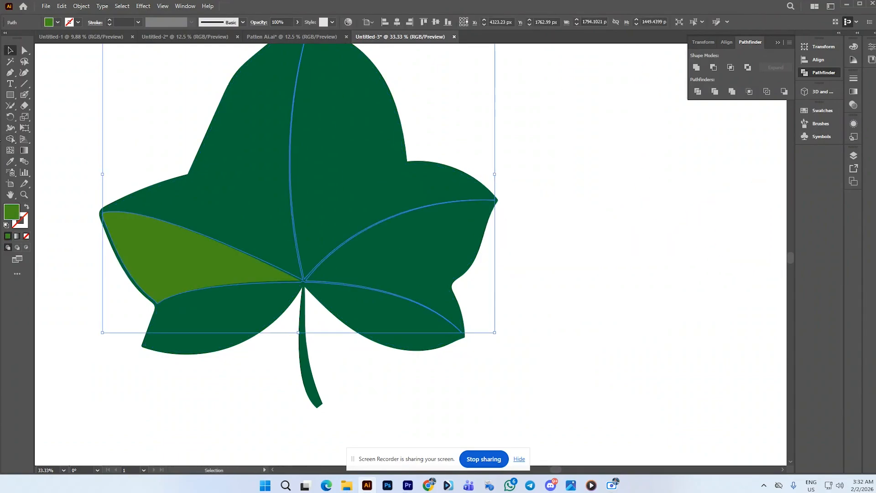
{"action": "left_click", "coordinate": [10, 139]}
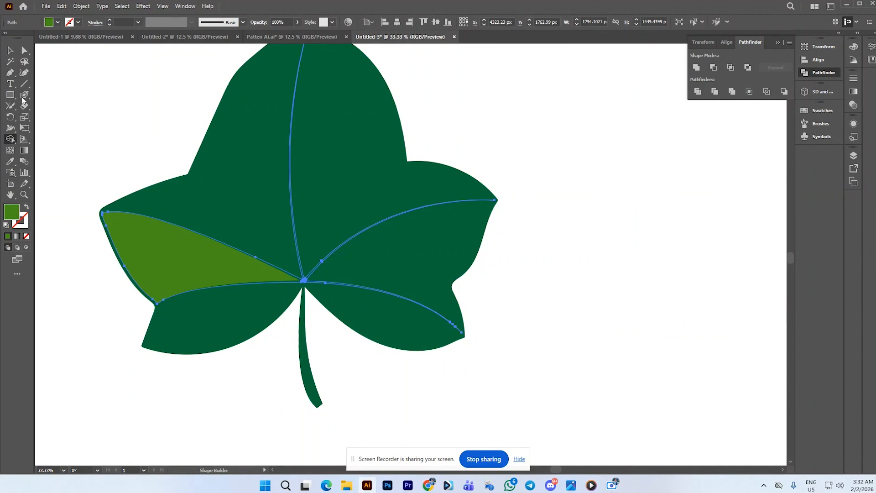
{"action": "left_click", "coordinate": [10, 50]}
{"action": "left_click", "coordinate": [118, 102]}
{"action": "left_click_drag", "start_coordinate": [162, 262], "coordinate": [136, 273]}
{"action": "key", "text": "ctrl+z"}
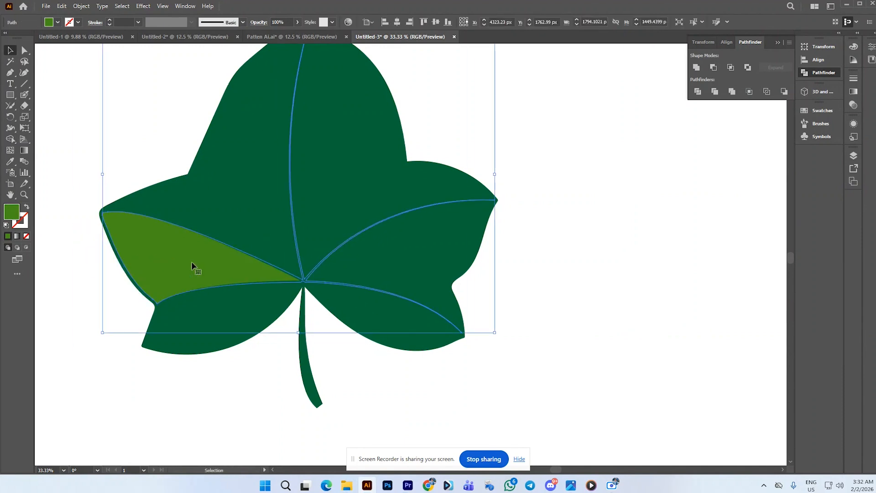
{"action": "key", "text": "ctrl+z"}
Step: Separate the left and lower left leaf sections in light green with the Shape Builder, and test-move the left section
{"action": "left_click", "coordinate": [10, 139]}
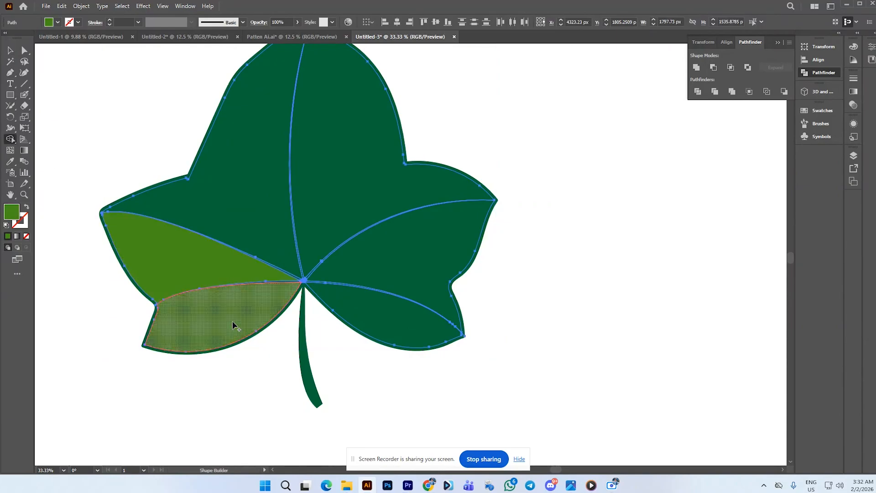
{"action": "left_click", "coordinate": [11, 51]}
{"action": "left_click", "coordinate": [71, 139]}
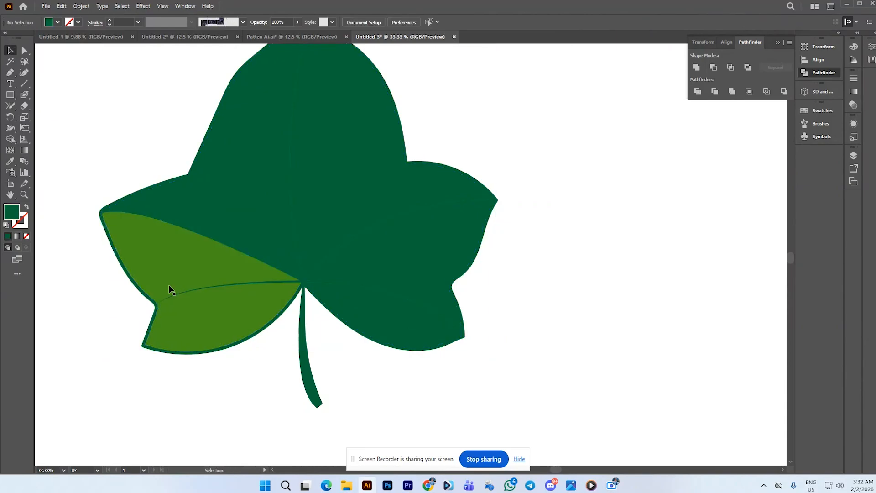
{"action": "left_click_drag", "start_coordinate": [179, 281], "coordinate": [161, 283]}
{"action": "key", "text": "ctrl+z"}
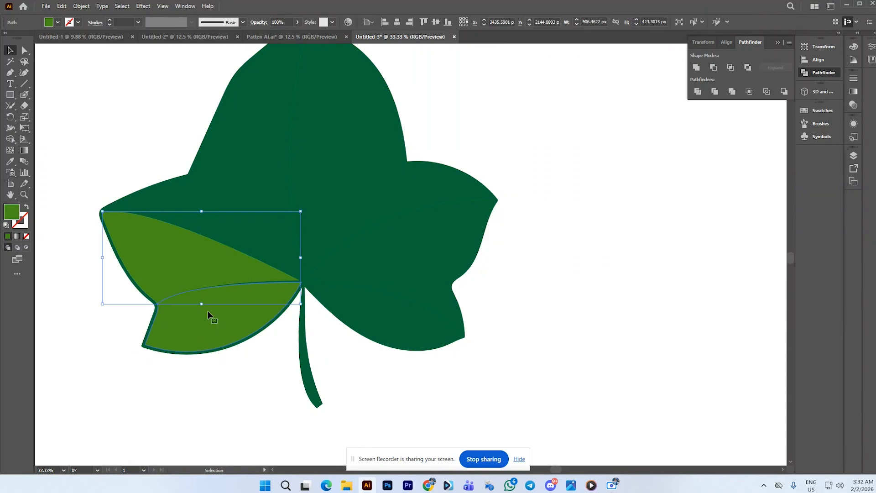
Step: Recolour the dark upper, right and lower right leaf sections with the left section's light green, and clear the selection
{"action": "left_click", "coordinate": [207, 310]}
{"action": "left_click", "coordinate": [282, 248]}
{"action": "left_click", "coordinate": [279, 236], "text": "shift"}
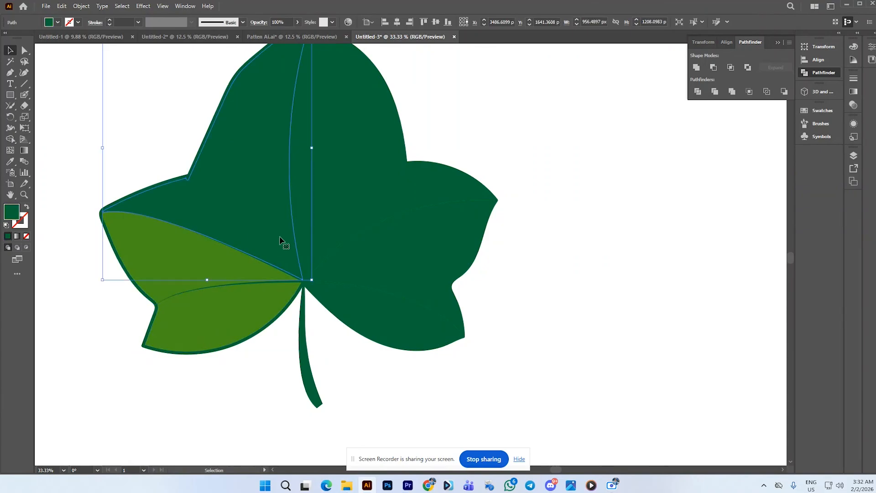
{"action": "left_click", "coordinate": [368, 192], "text": "shift"}
{"action": "left_click", "coordinate": [383, 314], "text": "shift"}
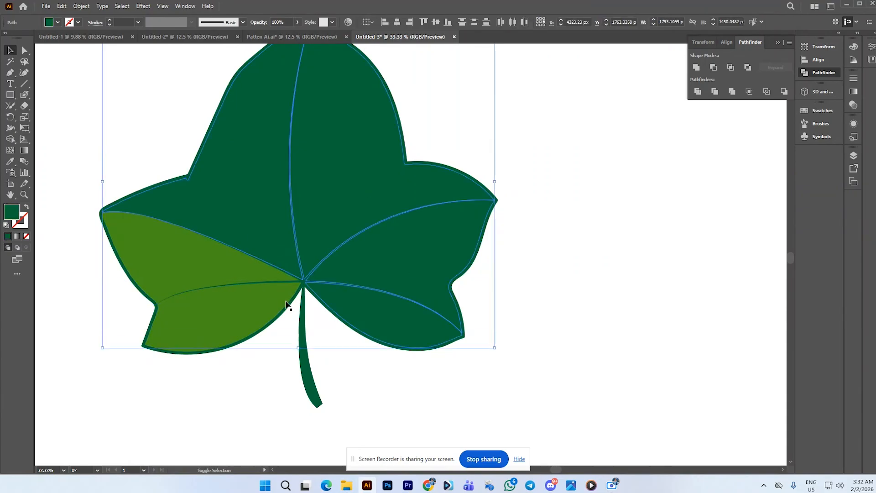
{"action": "left_click", "coordinate": [268, 306], "text": "shift"}
{"action": "key", "text": "i"}
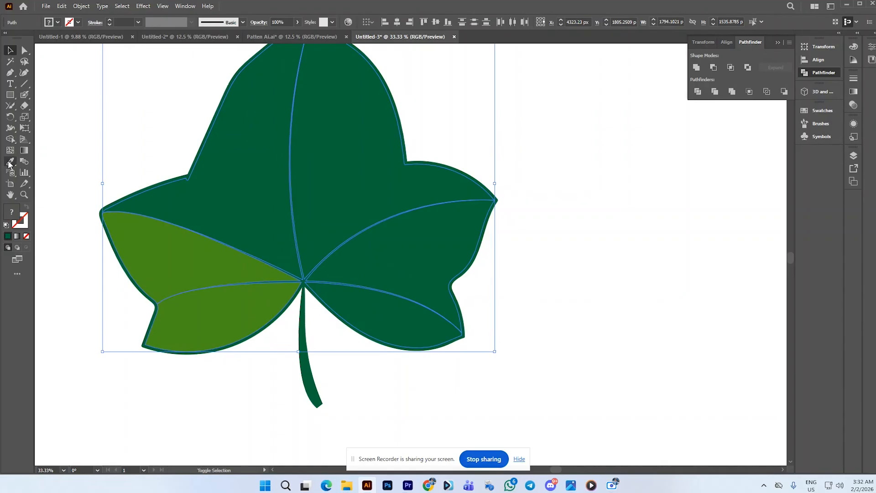
{"action": "left_click", "coordinate": [223, 167]}
{"action": "key", "text": "ctrl+z"}
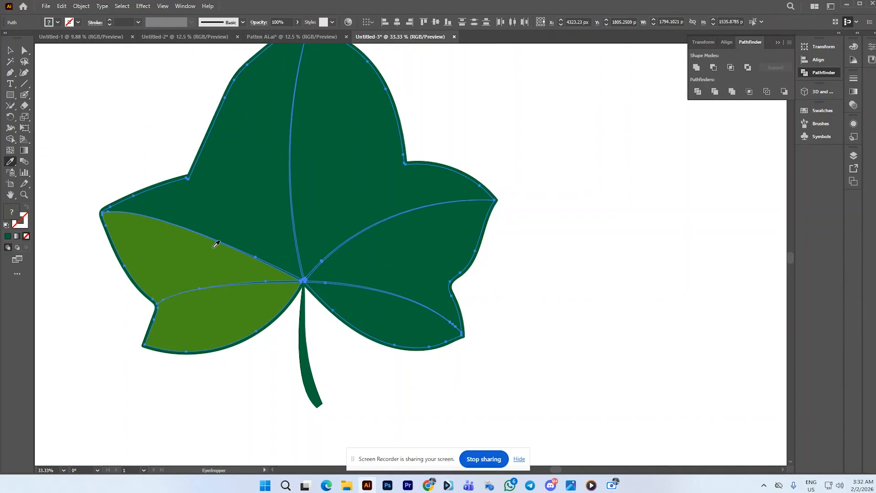
{"action": "left_click", "coordinate": [214, 253]}
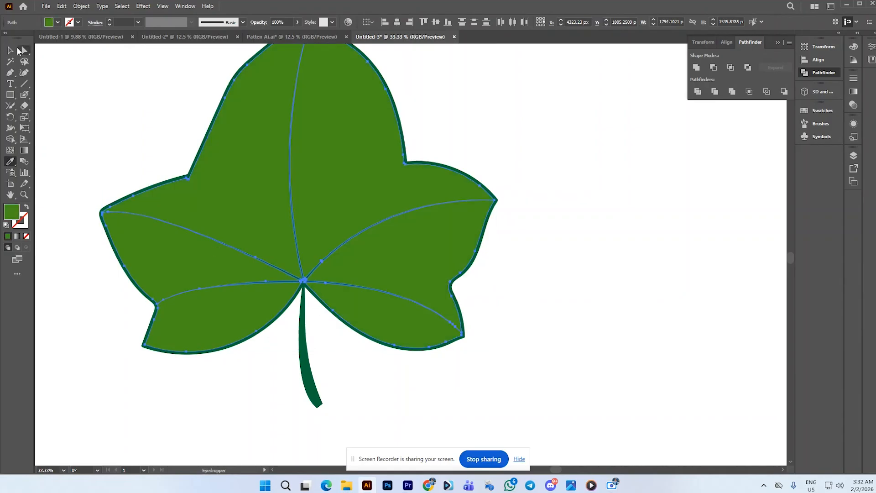
{"action": "left_click", "coordinate": [18, 50]}
{"action": "left_click", "coordinate": [135, 77]}
Step: Try moving the upper left leaf section to check that it is separate, undo the move, and deselect it
{"action": "scroll", "coordinate": [192, 91], "scroll_direction": "down", "scroll_amount": 1}
{"action": "scroll", "coordinate": [219, 98], "scroll_direction": "down", "scroll_amount": 5}
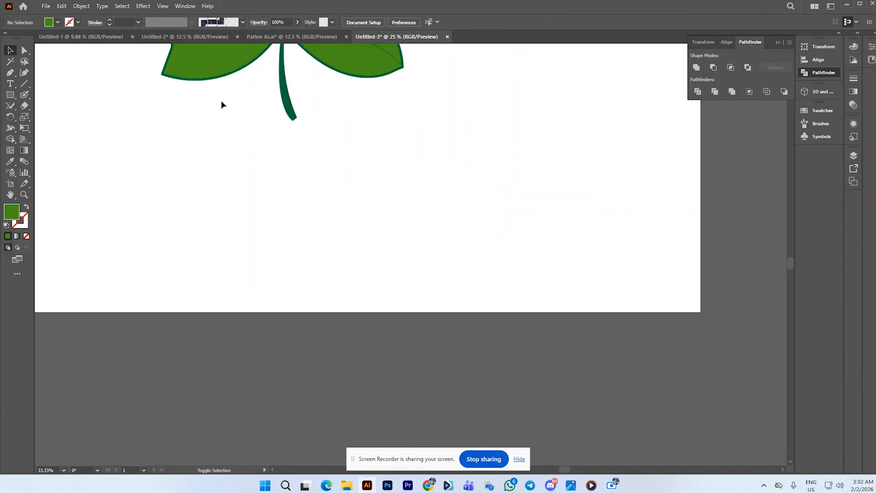
{"action": "scroll", "coordinate": [224, 105], "scroll_direction": "up", "scroll_amount": 5}
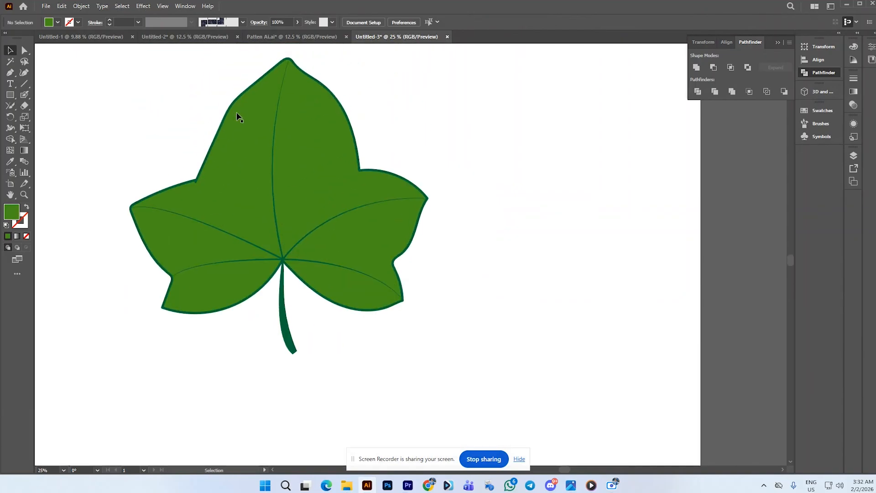
{"action": "left_click_drag", "start_coordinate": [237, 113], "coordinate": [290, 131]}
{"action": "key", "text": "ctrl+z"}
{"action": "left_click", "coordinate": [387, 92]}
{"action": "scroll", "coordinate": [292, 136], "scroll_direction": "up", "scroll_amount": 2}
{"action": "scroll", "coordinate": [290, 137], "scroll_direction": "down", "scroll_amount": 2}
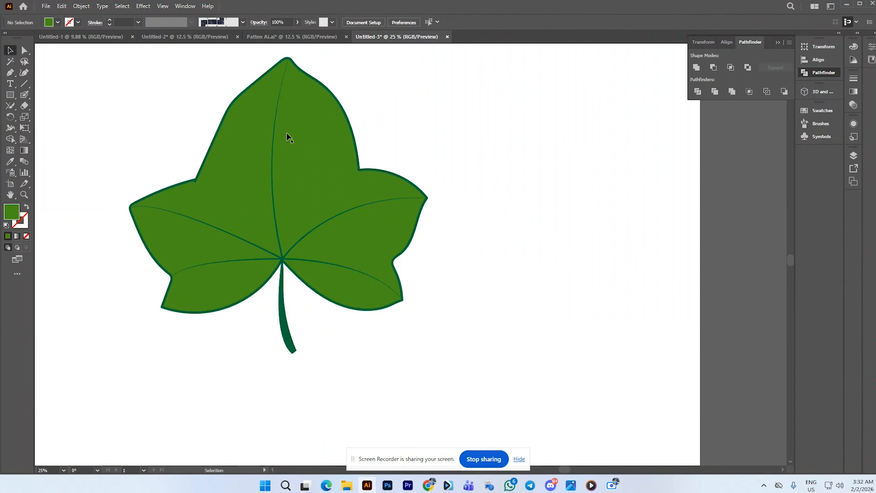
Step: Fill the upper right leaf section with a linear gradient and sample the stem's dark green for its end colour stop
{"action": "left_click", "coordinate": [284, 136]}
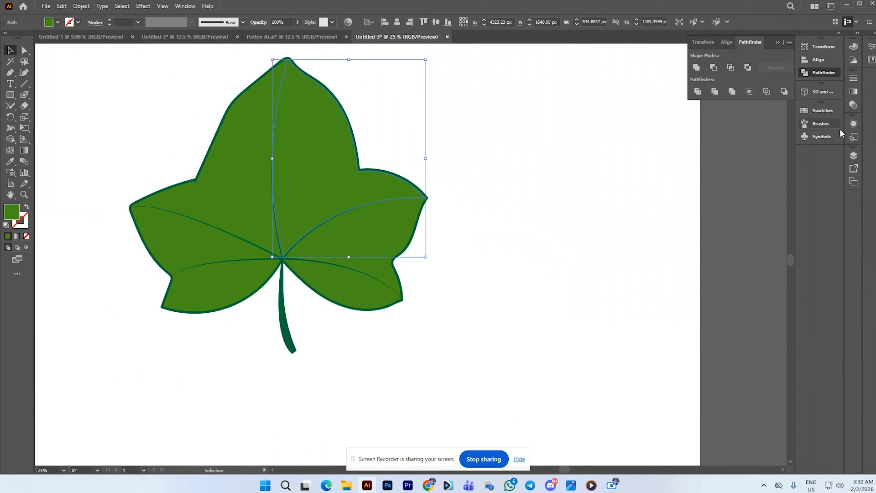
{"action": "left_click", "coordinate": [853, 92]}
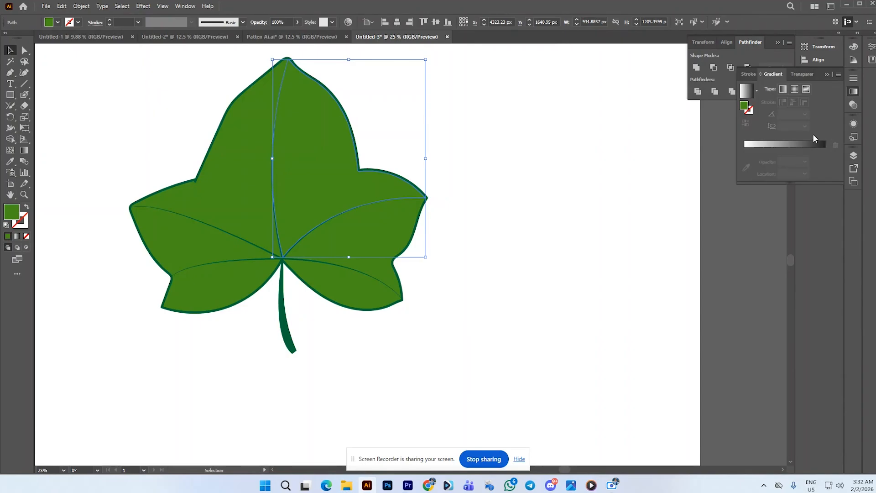
{"action": "left_click", "coordinate": [810, 143]}
{"action": "left_click", "coordinate": [825, 162]}
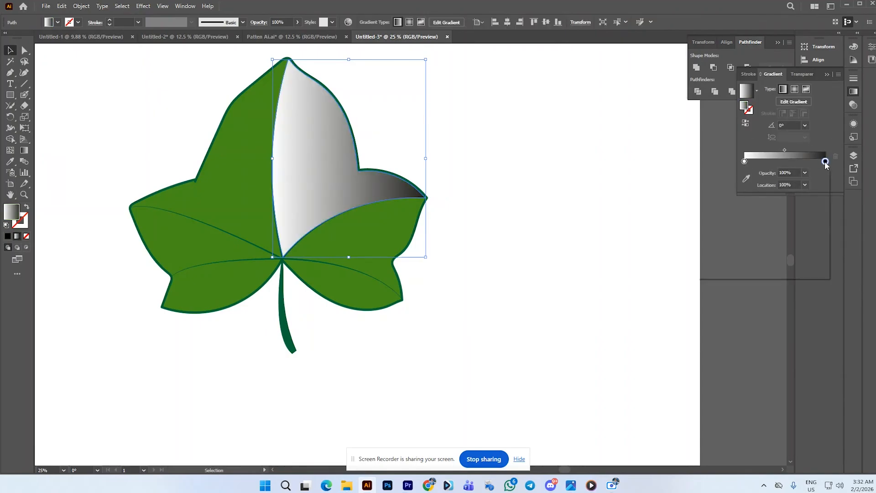
{"action": "double_click", "coordinate": [825, 161]}
{"action": "key", "text": "Escape"}
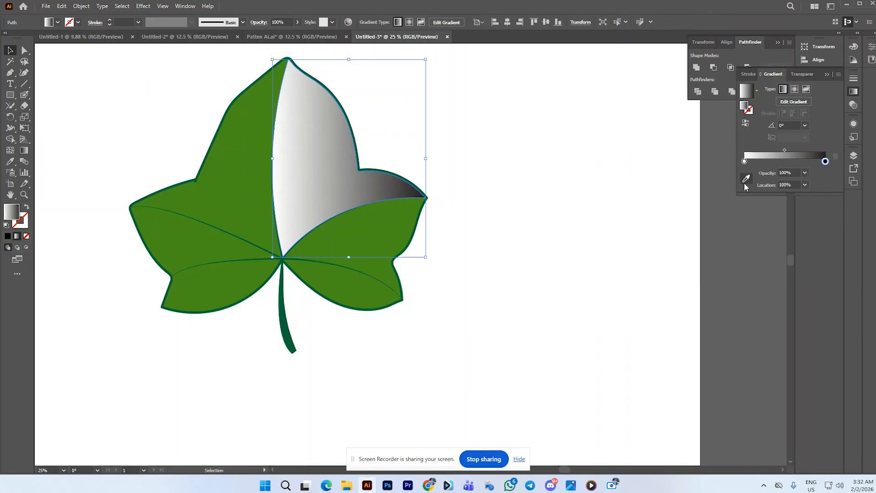
{"action": "left_click", "coordinate": [746, 180]}
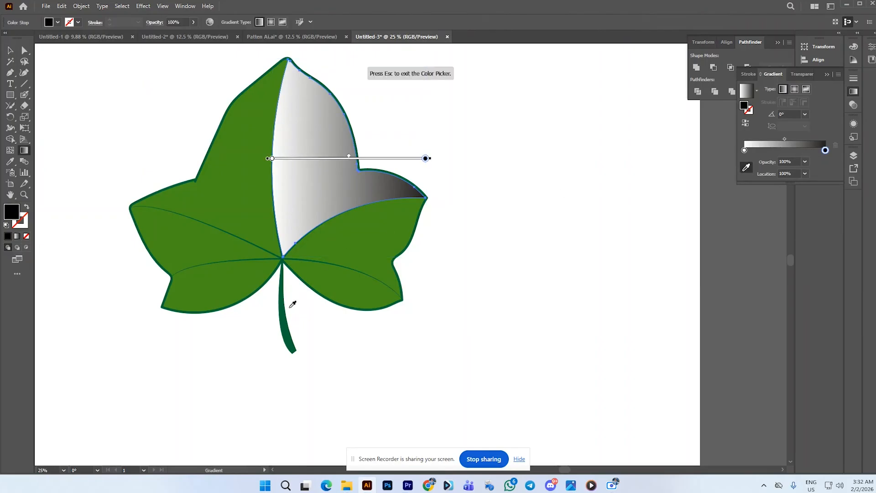
{"action": "left_click", "coordinate": [286, 306]}
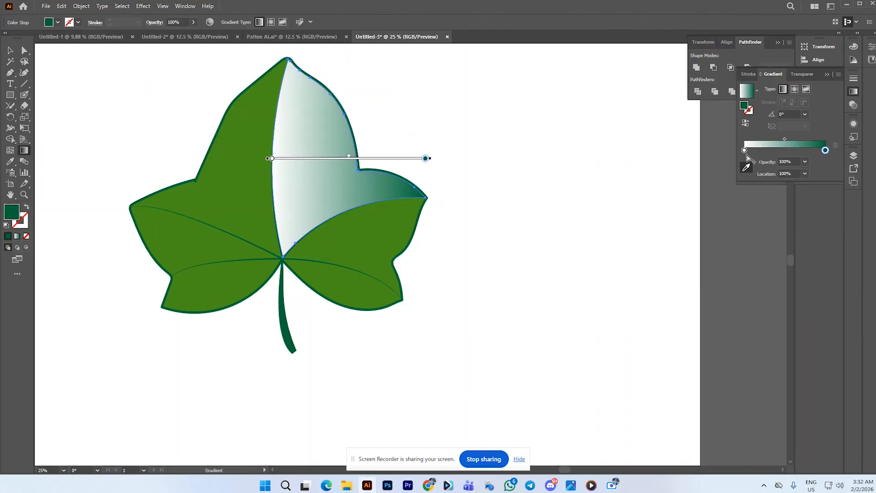
Step: Set the gradient's white start stop to the light green sampled from the right leaf section, and deselect the shape
{"action": "left_click", "coordinate": [744, 150]}
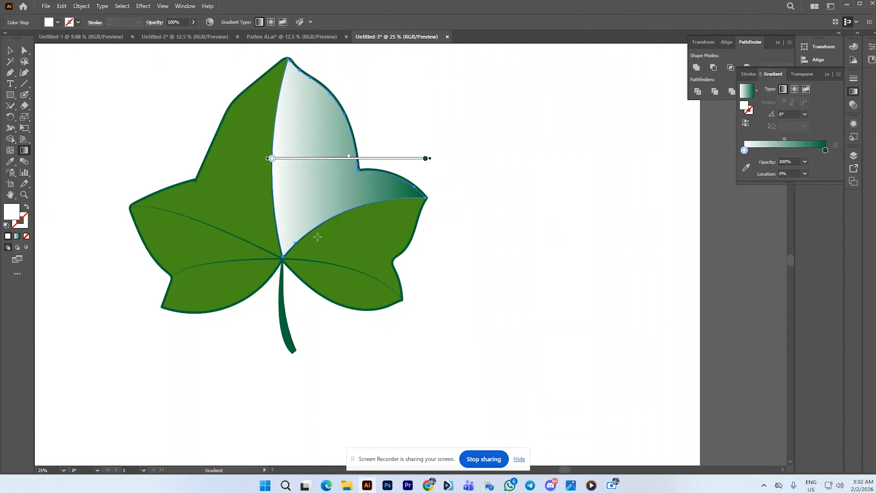
{"action": "left_click", "coordinate": [746, 168]}
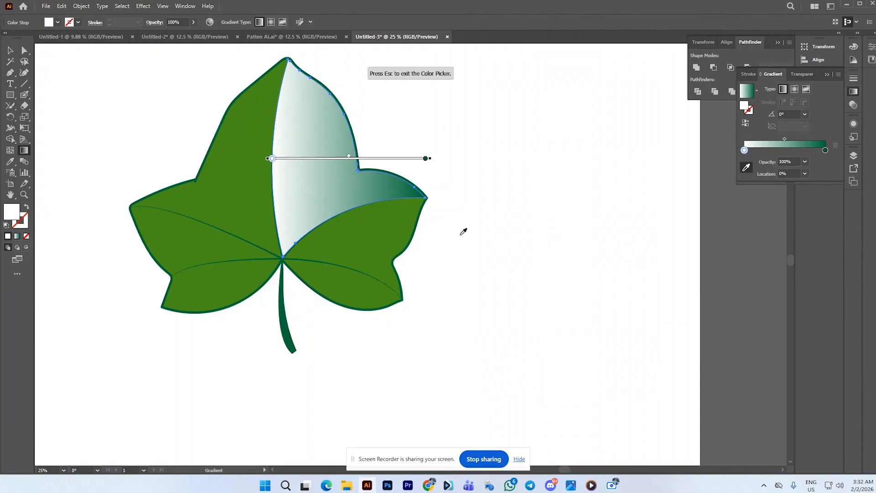
{"action": "left_click", "coordinate": [381, 224]}
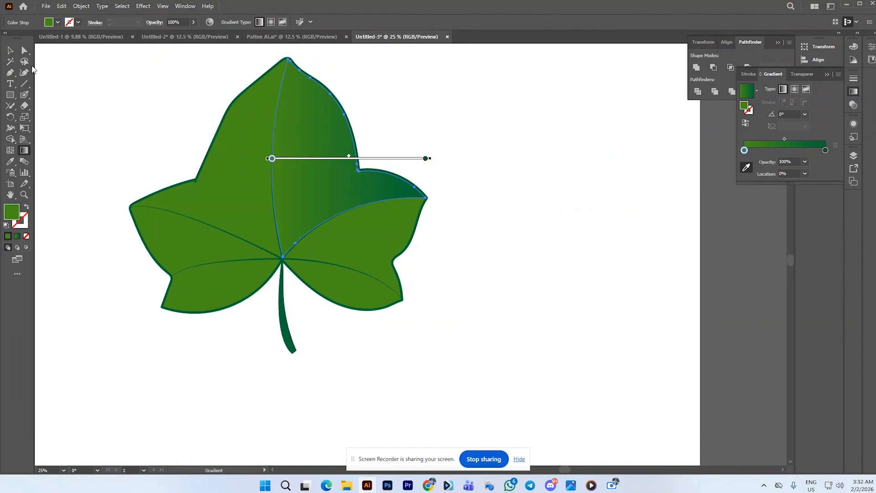
{"action": "left_click", "coordinate": [10, 50]}
{"action": "left_click", "coordinate": [125, 116]}
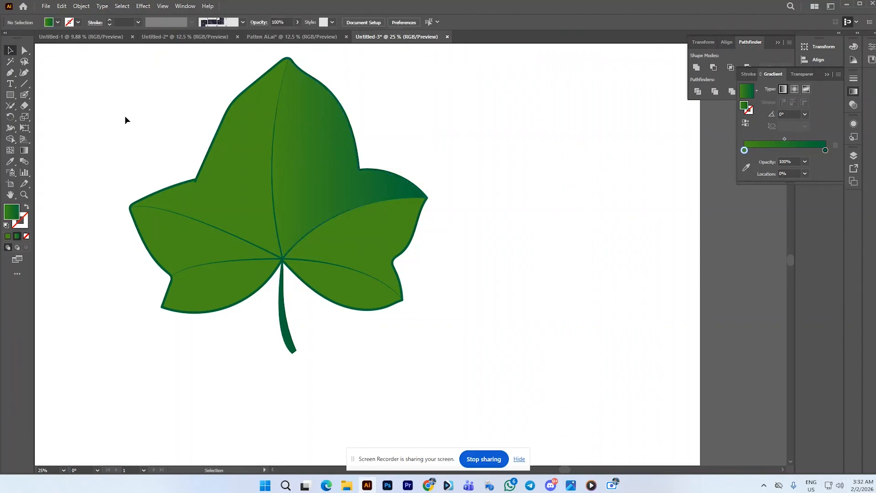
Step: Redirect the upper right section's gradient to about -114°, running from light green near the outer edge to dark green at the vein junction
{"action": "left_click", "coordinate": [324, 152]}
{"action": "left_click", "coordinate": [24, 150]}
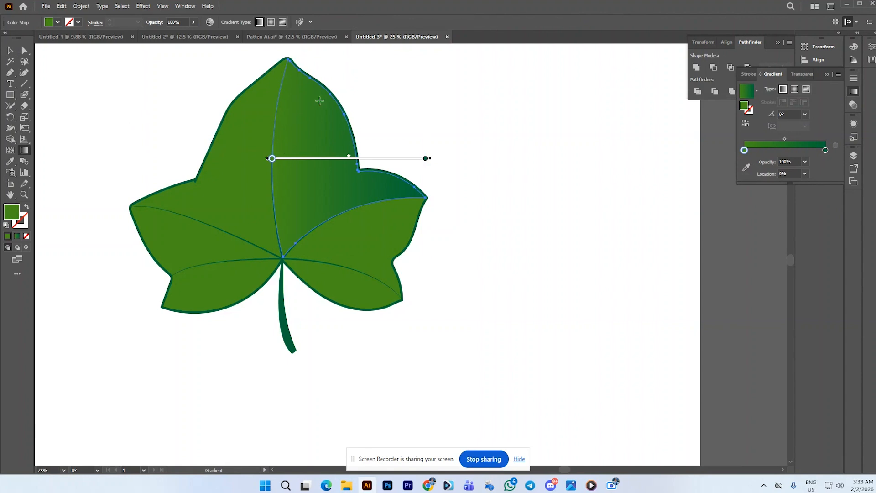
{"action": "mouse_move", "coordinate": [324, 97]}
{"action": "left_mouse_down"}
{"action": "mouse_move", "coordinate": [336, 160]}
{"action": "mouse_move", "coordinate": [303, 215]}
{"action": "mouse_move", "coordinate": [285, 219]}
{"action": "left_mouse_up"}
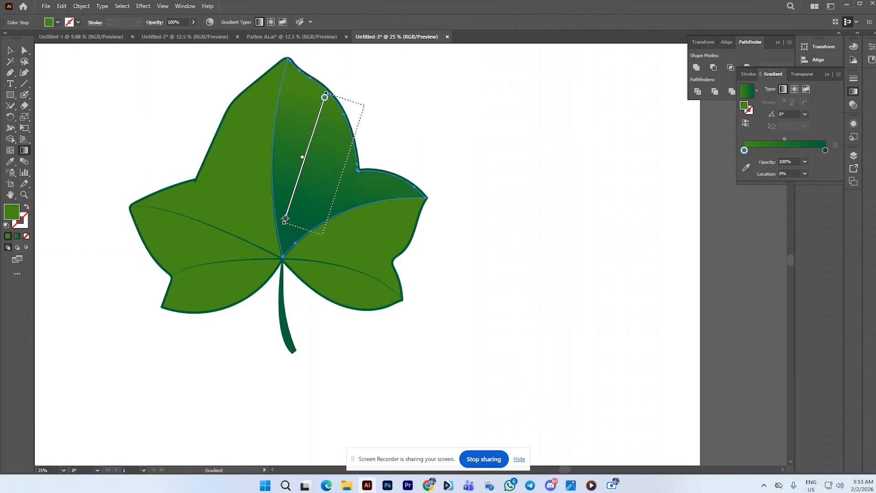
{"action": "left_click_drag", "start_coordinate": [295, 181], "coordinate": [343, 187]}
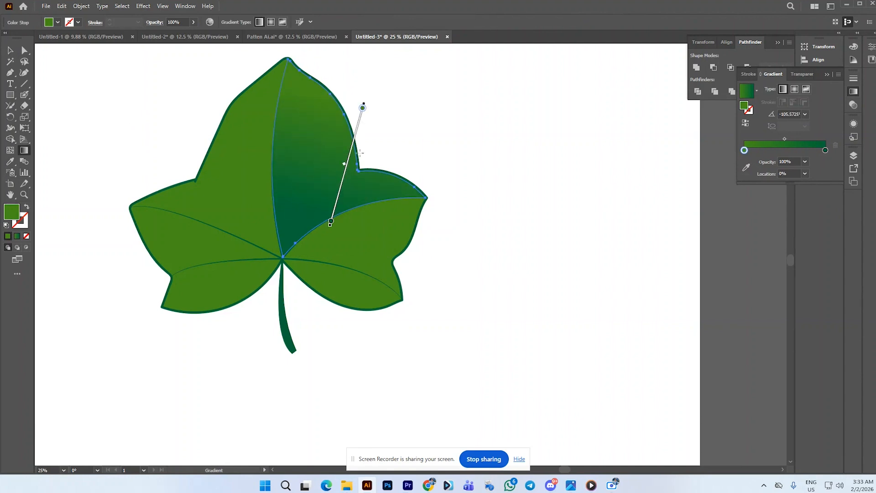
{"action": "mouse_move", "coordinate": [345, 134]}
{"action": "left_mouse_down"}
{"action": "mouse_move", "coordinate": [297, 226]}
{"action": "mouse_move", "coordinate": [304, 243]}
{"action": "left_mouse_up"}
{"action": "key", "text": "v"}
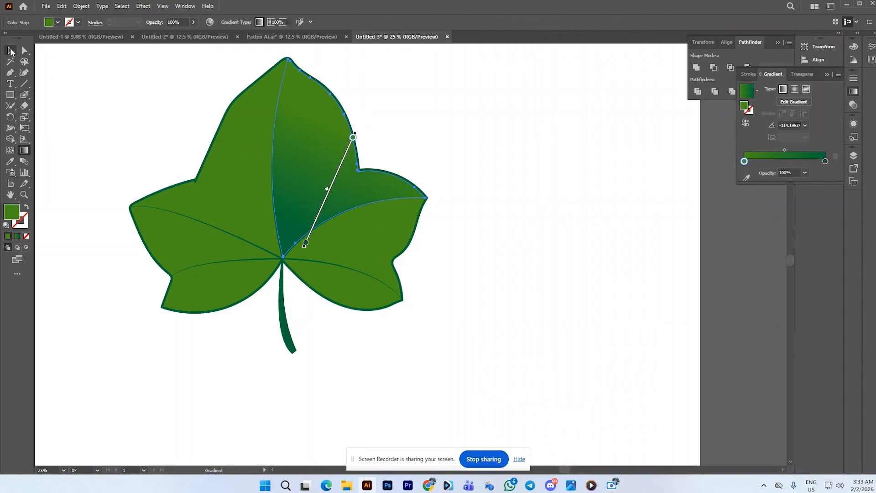
{"action": "left_click", "coordinate": [247, 144]}
{"action": "left_click", "coordinate": [24, 150]}
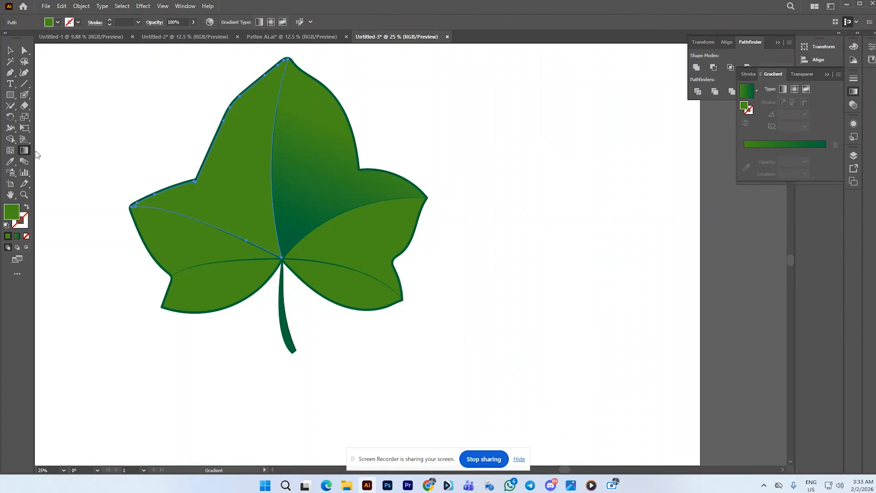
{"action": "left_click", "coordinate": [10, 50]}
{"action": "left_click", "coordinate": [218, 106]}
{"action": "scroll", "coordinate": [251, 111], "scroll_direction": "down", "scroll_amount": 2}
{"action": "left_click", "coordinate": [252, 116]}
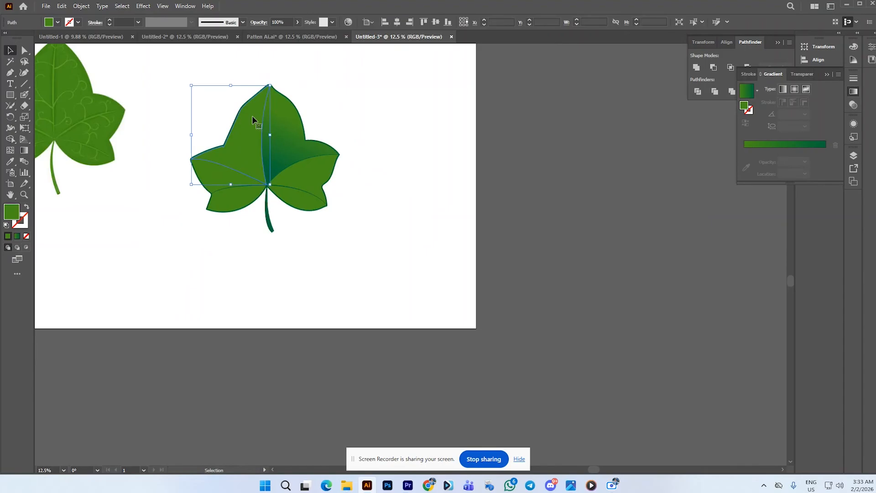
{"action": "scroll", "coordinate": [240, 114], "scroll_direction": "up", "scroll_amount": 4}
{"action": "scroll", "coordinate": [230, 107], "scroll_direction": "down", "scroll_amount": 1}
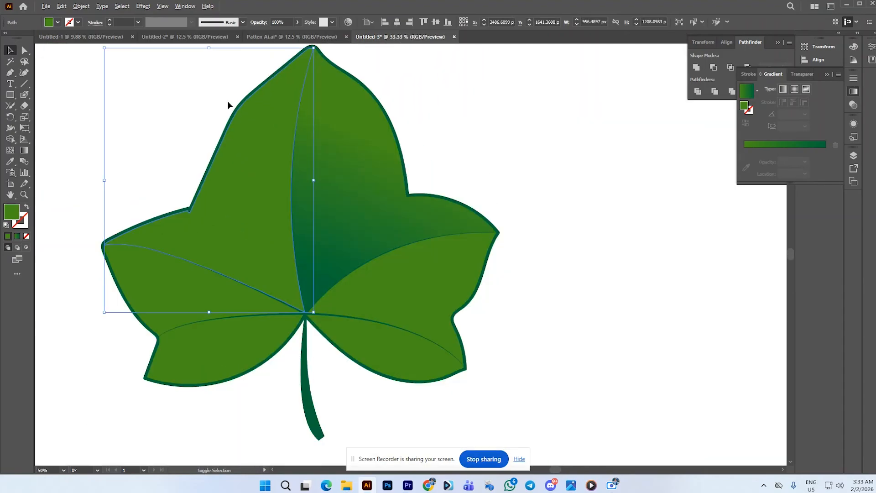
{"action": "left_click", "coordinate": [24, 150]}
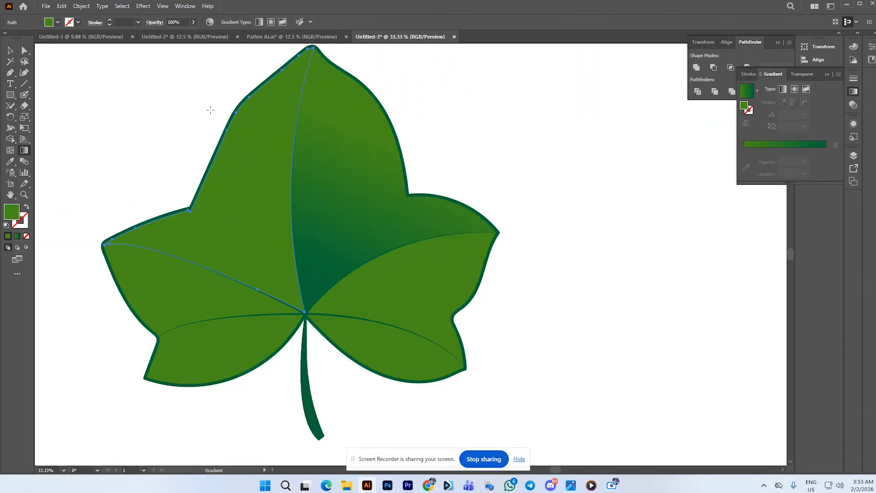
{"action": "scroll", "coordinate": [286, 176], "scroll_direction": "down", "scroll_amount": 2}
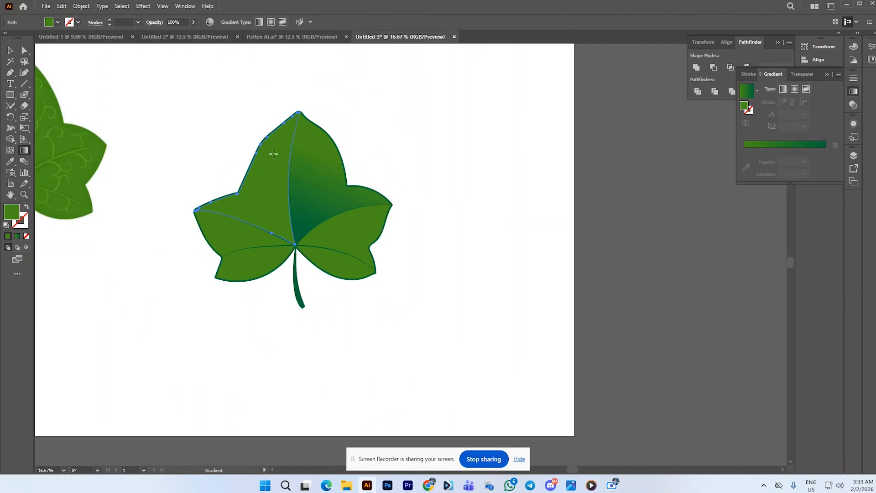
{"action": "left_click", "coordinate": [9, 52]}
{"action": "left_click", "coordinate": [164, 79]}
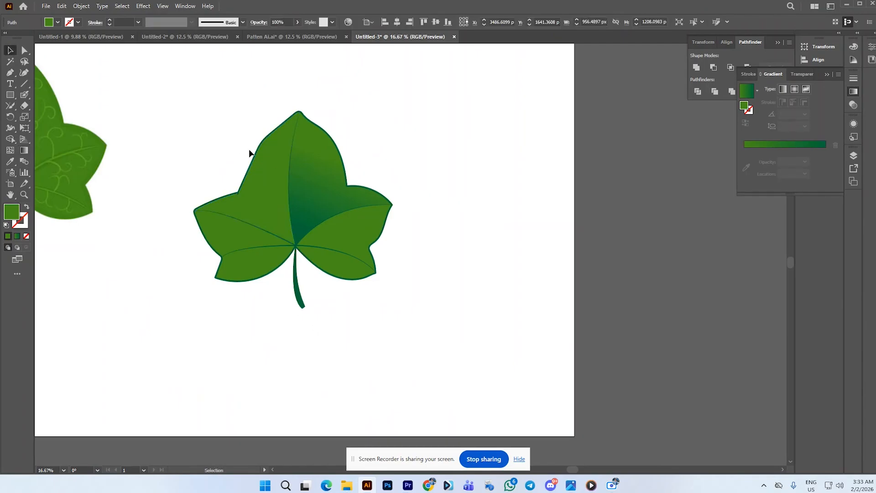
Step: Fill the upper left section with the green gradient, angled about -70° so it darkens toward the vein junction, and deselect it
{"action": "left_click", "coordinate": [252, 151]}
{"action": "left_click", "coordinate": [761, 142]}
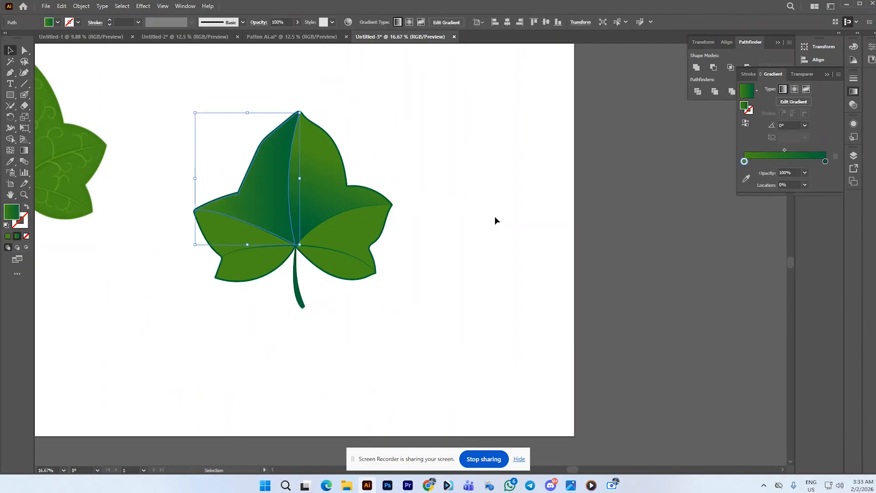
{"action": "scroll", "coordinate": [495, 215], "scroll_direction": "up", "scroll_amount": 2}
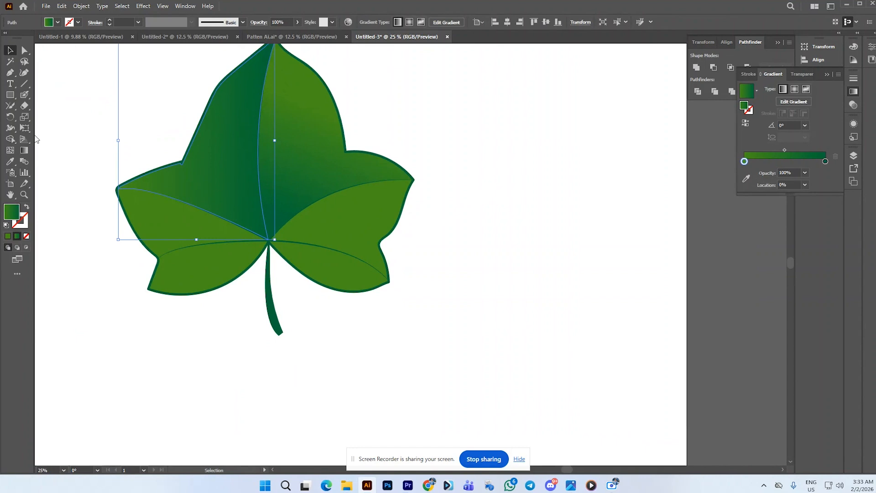
{"action": "left_click", "coordinate": [25, 150]}
{"action": "mouse_move", "coordinate": [202, 111]}
{"action": "left_mouse_down"}
{"action": "mouse_move", "coordinate": [258, 223]}
{"action": "mouse_move", "coordinate": [242, 238]}
{"action": "left_mouse_up"}
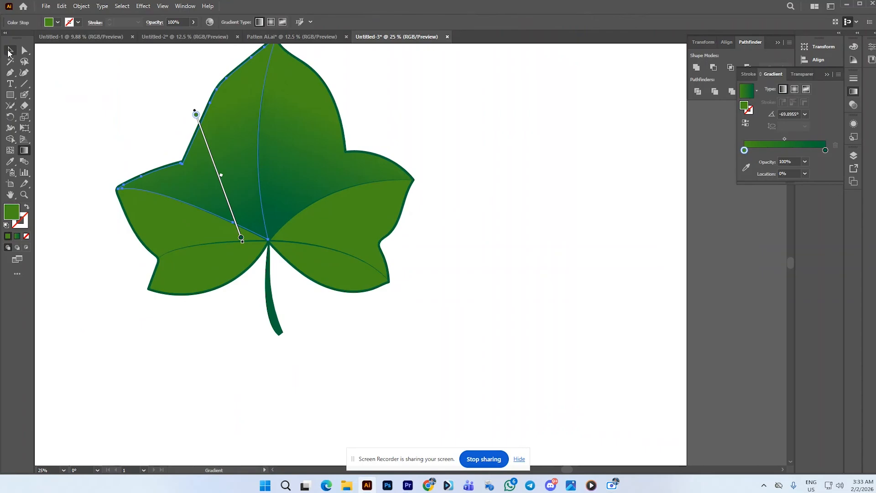
{"action": "left_click", "coordinate": [10, 51]}
{"action": "left_click", "coordinate": [105, 86]}
Step: Fill the left leaf section with the green gradient, angled about 4° so it darkens toward the vein junction, and deselect it
{"action": "left_click", "coordinate": [190, 219]}
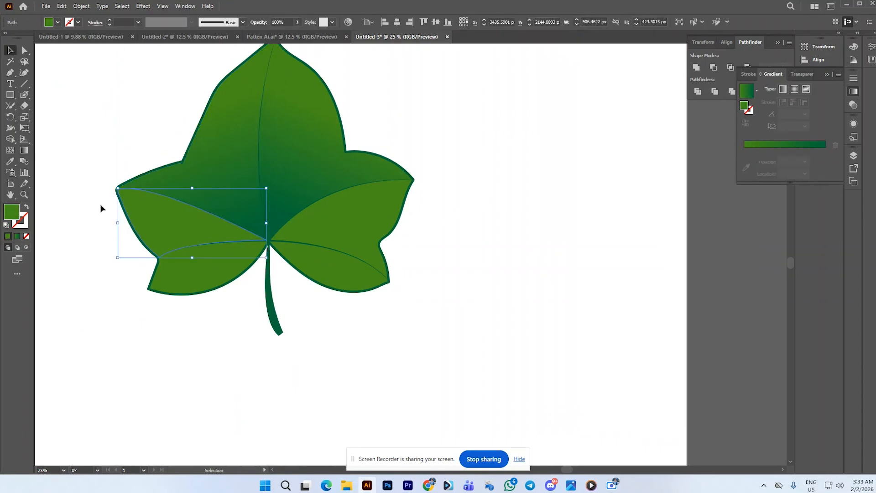
{"action": "left_click", "coordinate": [783, 145]}
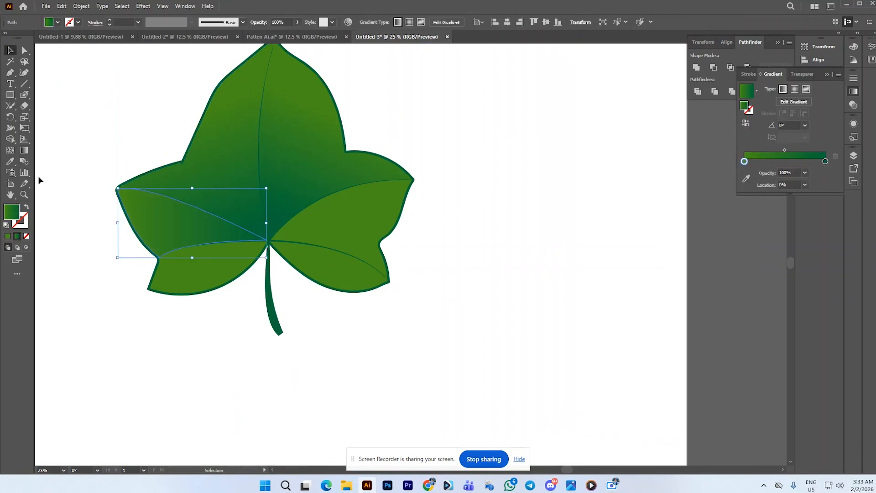
{"action": "left_click", "coordinate": [25, 151]}
{"action": "left_click_drag", "start_coordinate": [173, 241], "coordinate": [264, 233]}
{"action": "key", "text": "v"}
{"action": "left_click", "coordinate": [55, 80]}
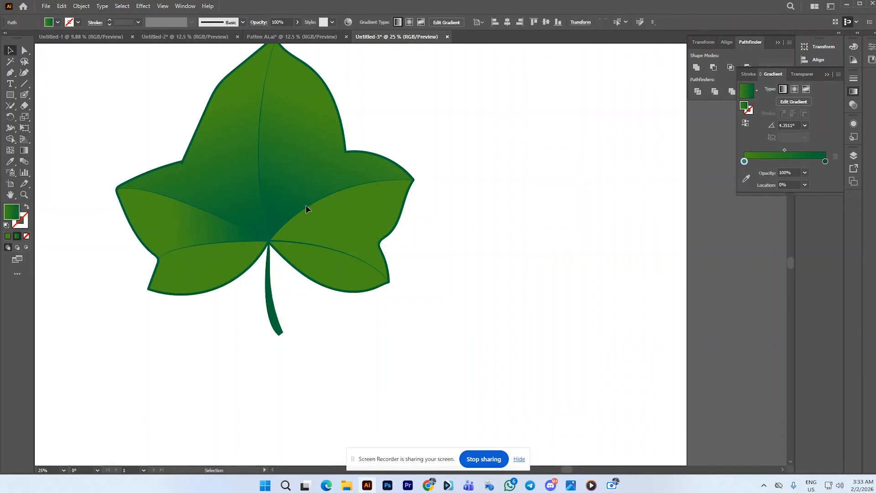
Step: Fill the right leaf section with the green gradient, reverse it so the dark green lies at the vein junction, and deselect it
{"action": "left_click", "coordinate": [328, 227]}
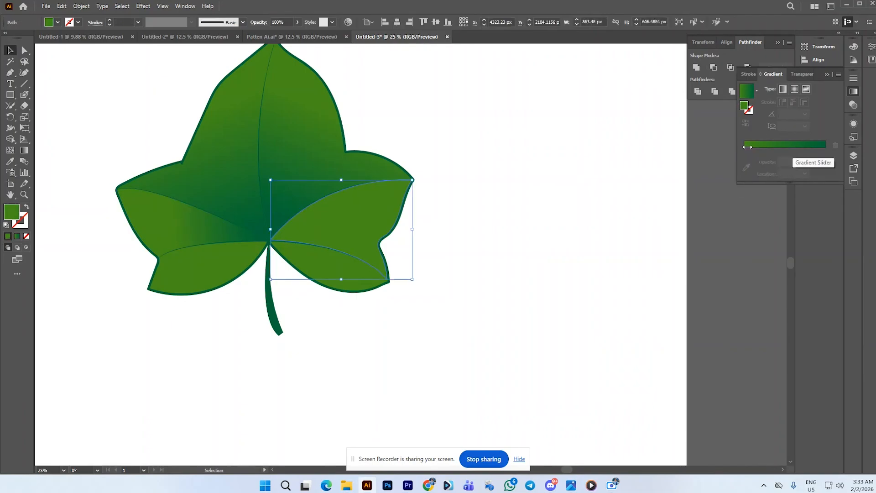
{"action": "left_click", "coordinate": [809, 151]}
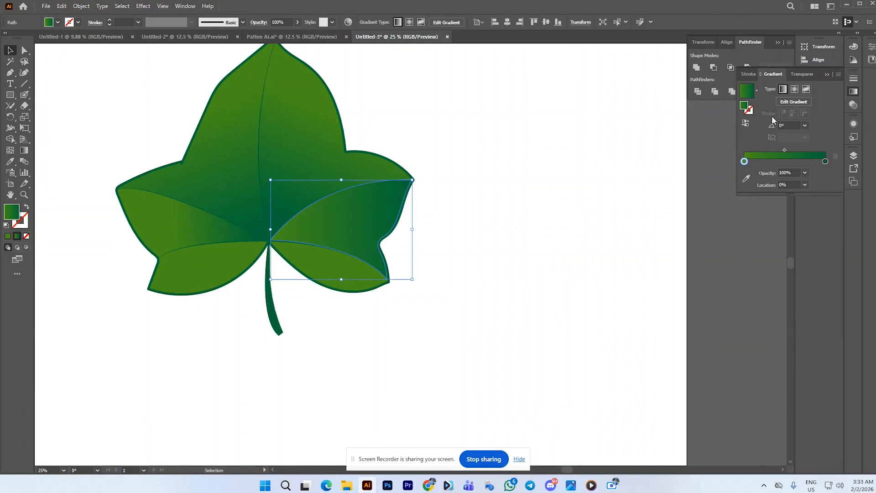
{"action": "left_click", "coordinate": [745, 123]}
{"action": "left_click", "coordinate": [550, 201]}
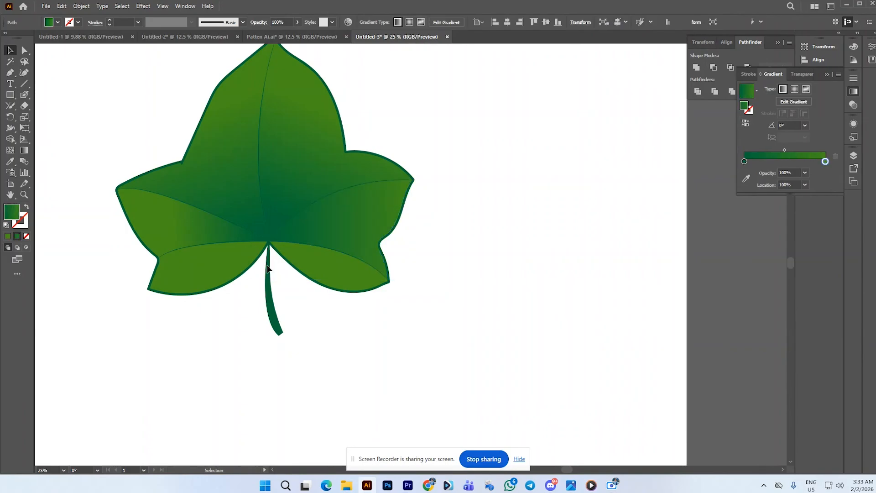
Step: Fill the lower left leaf section with the gradient, reverse it so the dark end lies beside the stem, and clear the selection
{"action": "left_click", "coordinate": [258, 264]}
{"action": "left_click", "coordinate": [779, 144]}
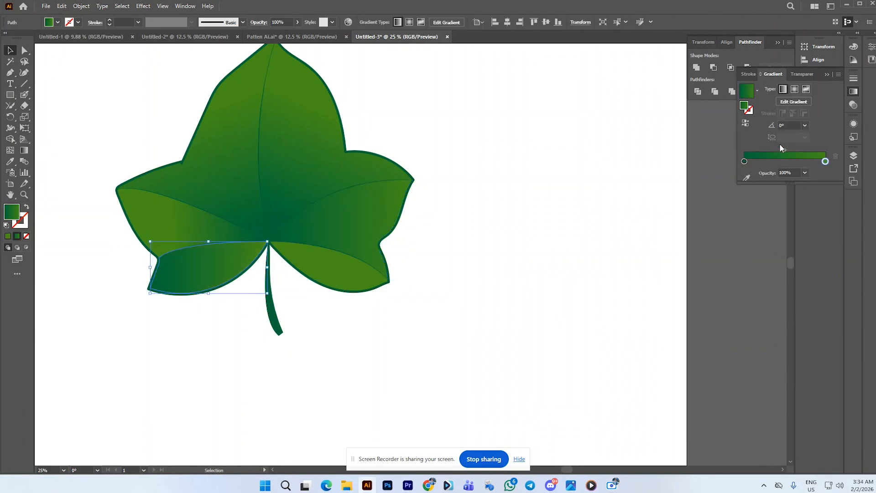
{"action": "left_click", "coordinate": [747, 122]}
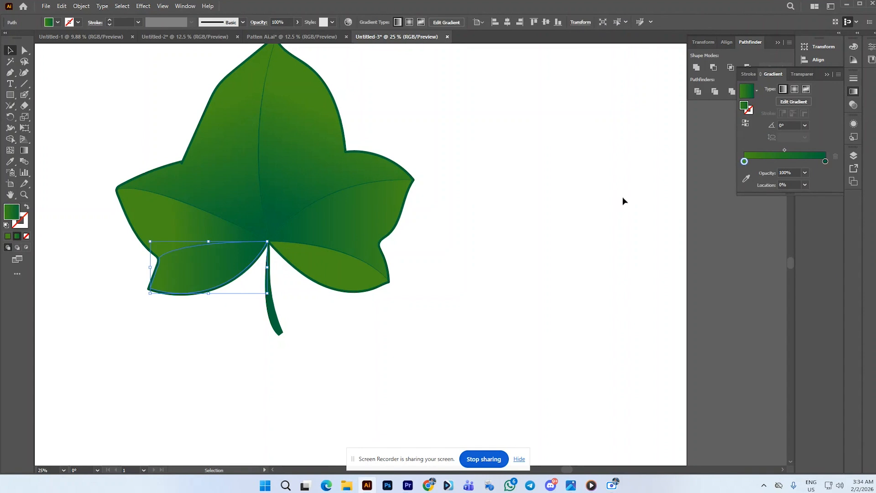
{"action": "left_click", "coordinate": [502, 233]}
Step: Fill the lower right leaf section with the gradient, reverse it so the dark end lies beside the stem, and clear the selection
{"action": "left_click", "coordinate": [359, 275]}
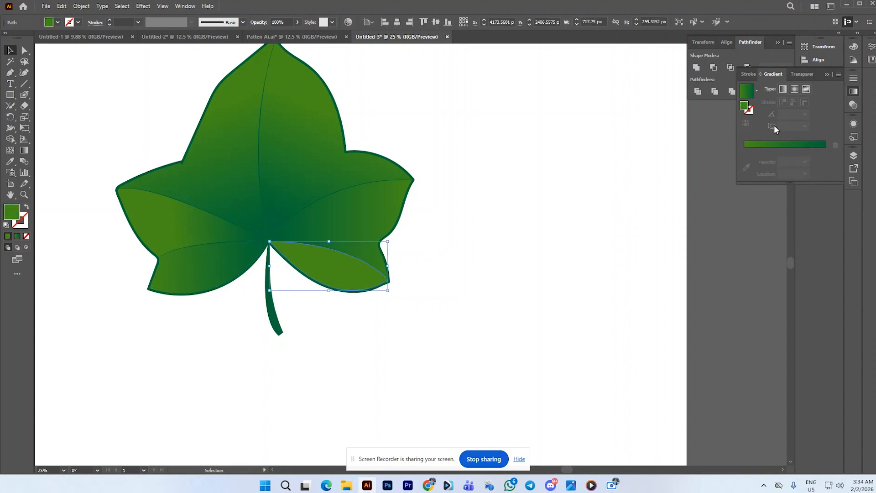
{"action": "left_click", "coordinate": [774, 145]}
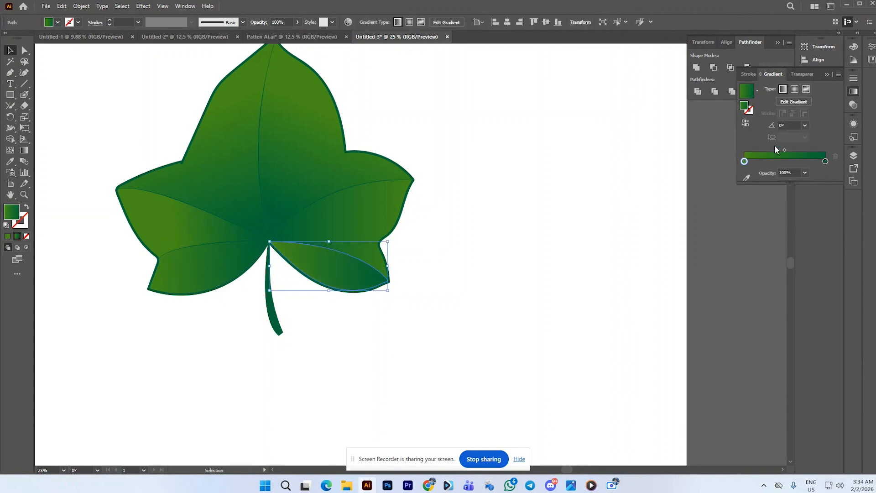
{"action": "left_click", "coordinate": [746, 123]}
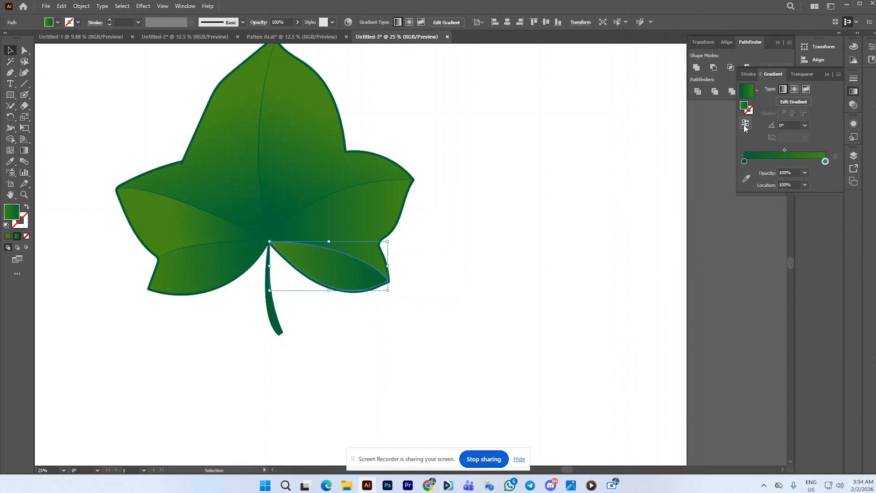
{"action": "left_click", "coordinate": [503, 218]}
{"action": "scroll", "coordinate": [442, 222], "scroll_direction": "down", "scroll_amount": 1}
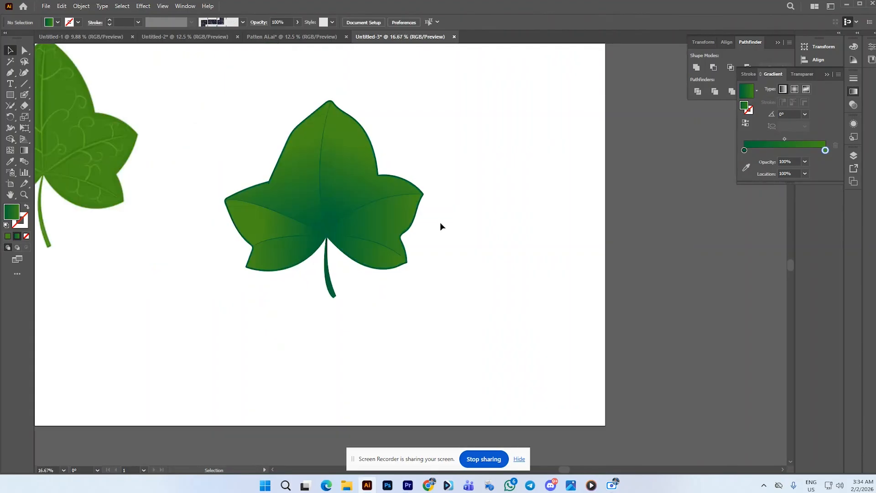
Step: Select every part of the gradient leaf, including the stem and veins, and group them
{"action": "scroll", "coordinate": [437, 218], "scroll_direction": "down", "scroll_amount": 1}
{"action": "scroll", "coordinate": [435, 218], "scroll_direction": "up", "scroll_amount": 1}
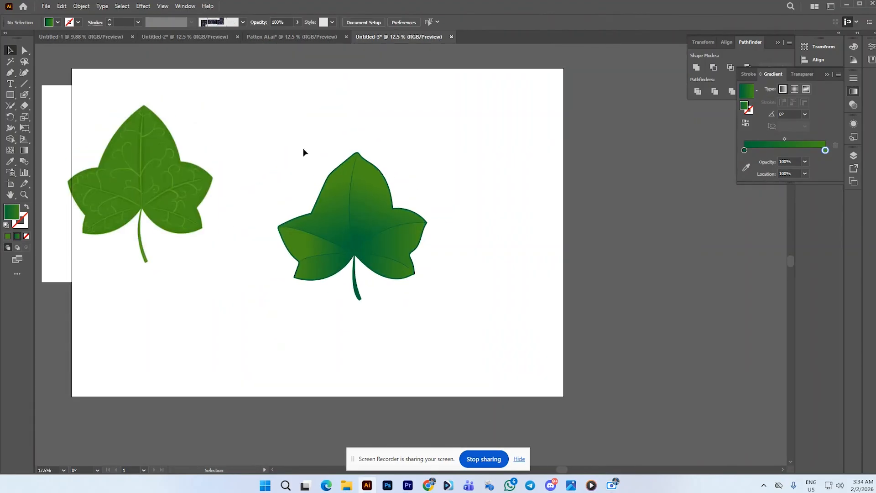
{"action": "left_click_drag", "start_coordinate": [294, 139], "coordinate": [436, 317]}
{"action": "key", "text": "a"}
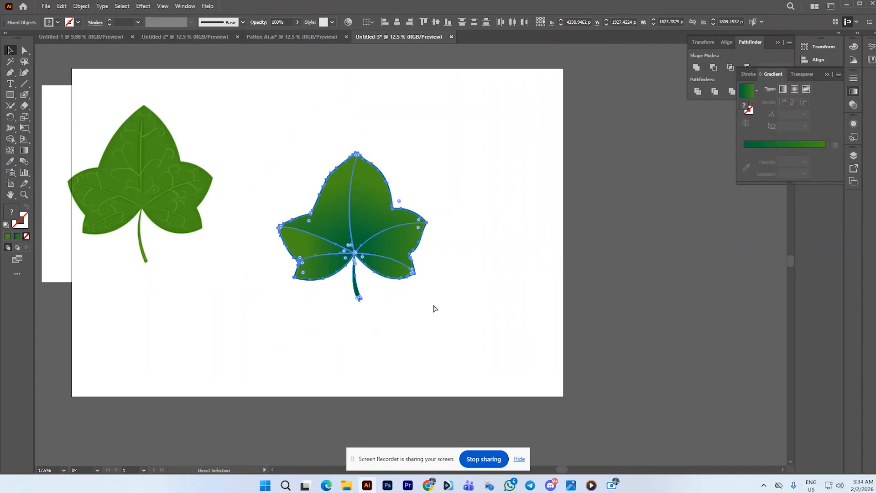
{"action": "key", "text": "v"}
Step: Delete the reference ivy leaf and move the grouped gradient leaf off the artboard, beyond its upper left corner
{"action": "scroll", "coordinate": [473, 228], "scroll_direction": "down", "scroll_amount": 1}
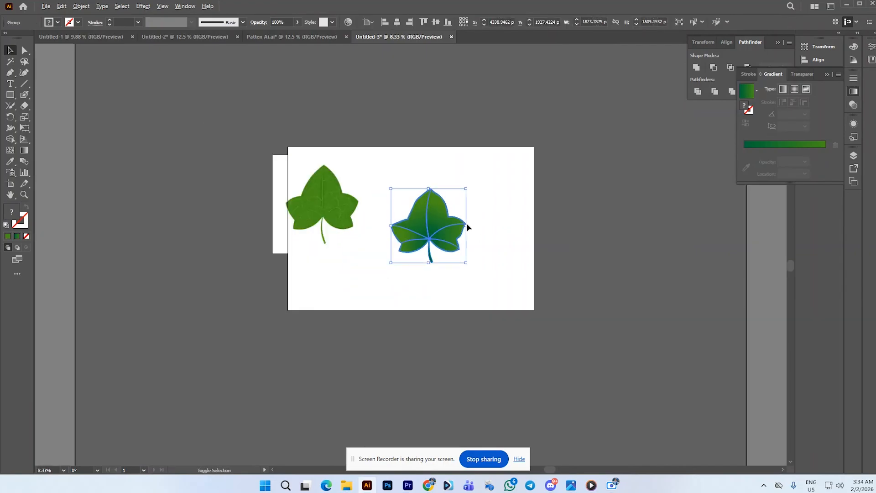
{"action": "left_click", "coordinate": [324, 209]}
{"action": "left_click_drag", "start_coordinate": [325, 210], "coordinate": [214, 203]}
{"action": "key", "text": "Delete"}
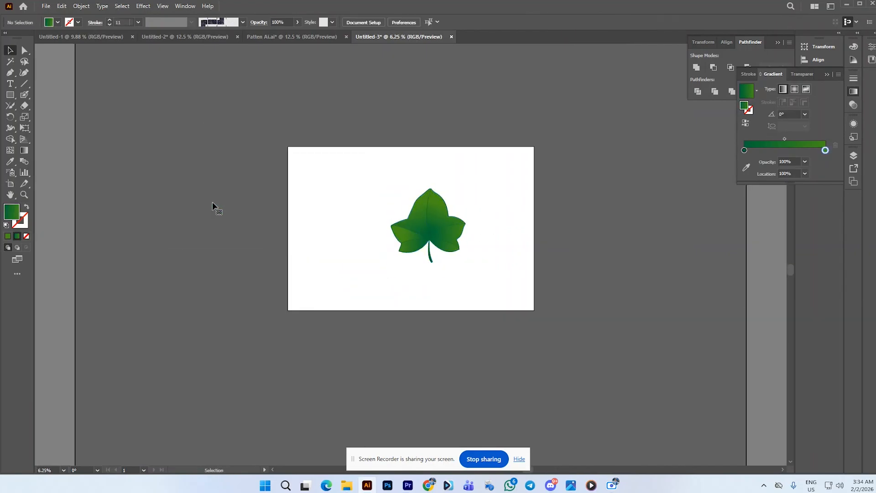
{"action": "left_click_drag", "start_coordinate": [454, 231], "coordinate": [252, 176]}
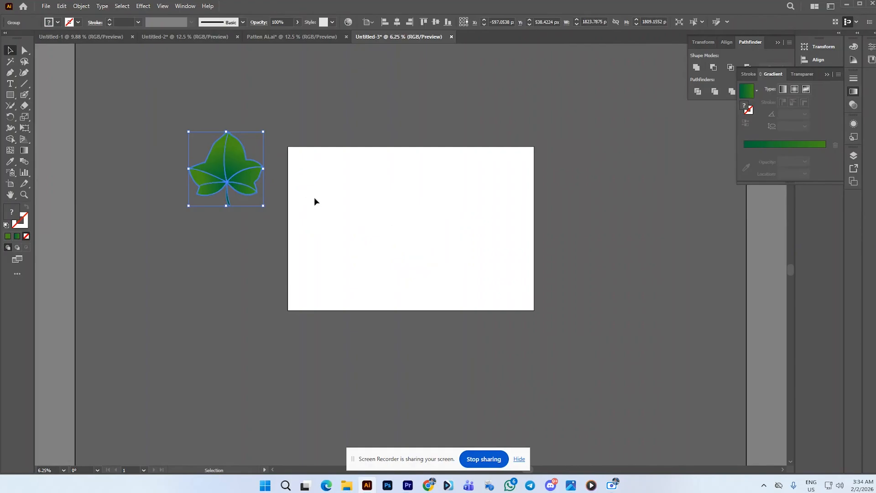
Step: Create a rectangle 6000 px wide and 4000 px high
{"action": "scroll", "coordinate": [332, 189], "scroll_direction": "up", "scroll_amount": 1}
{"action": "left_click", "coordinate": [11, 95]}
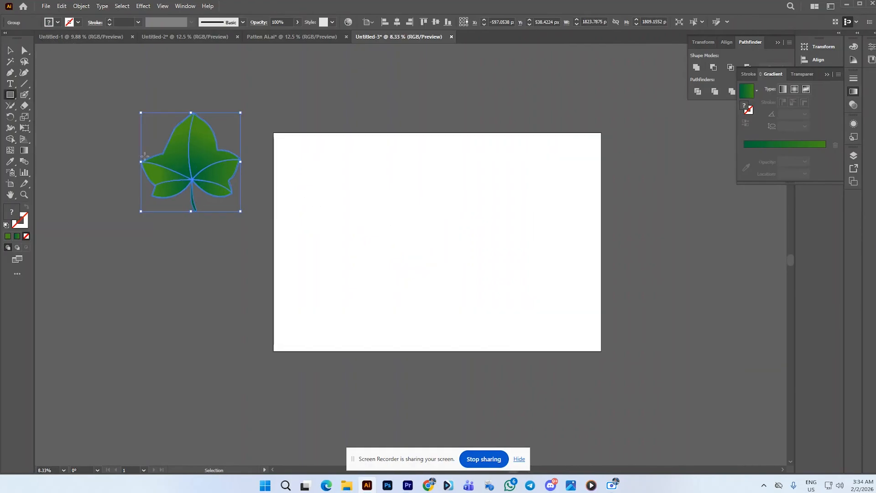
{"action": "left_click", "coordinate": [400, 235]}
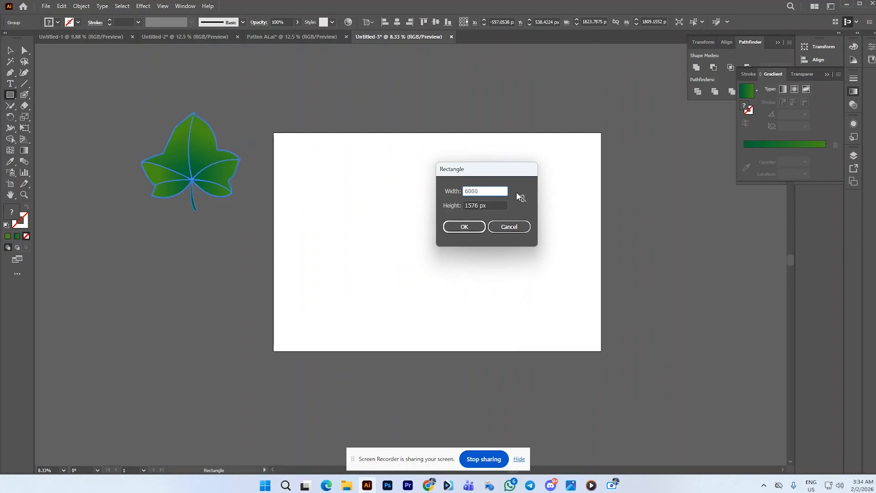
{"action": "left_click", "coordinate": [466, 206]}
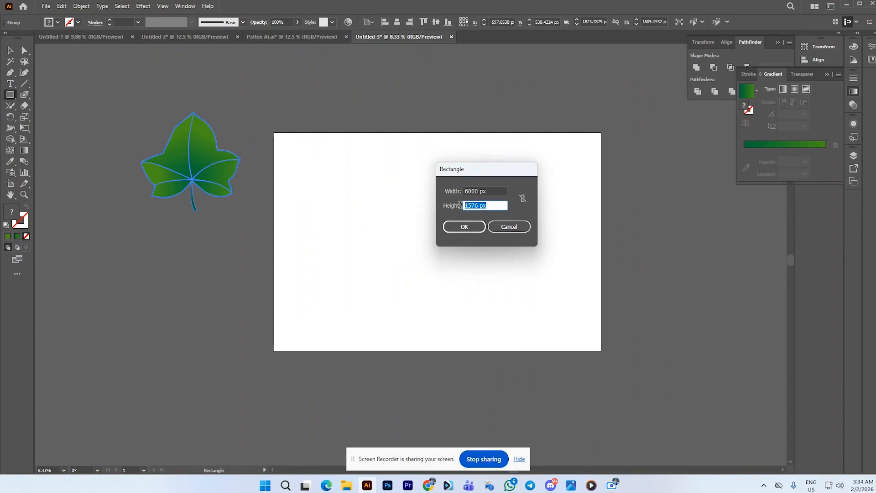
{"action": "type", "text": "4000"}
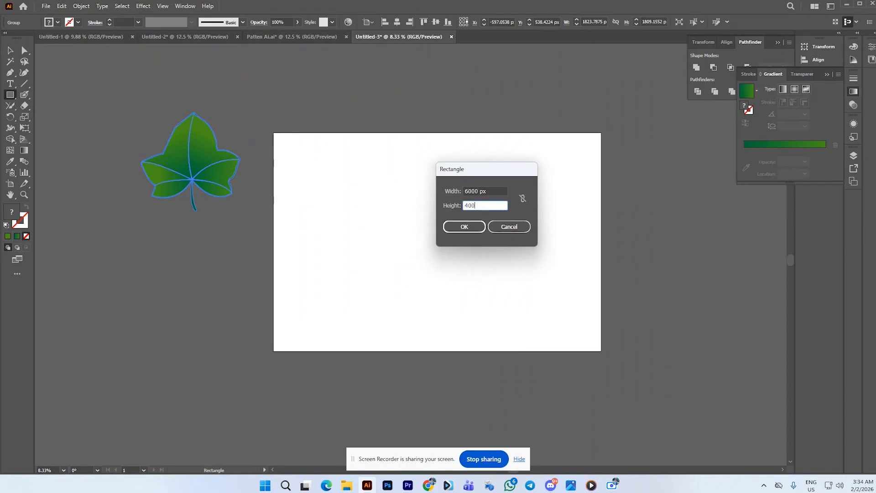
{"action": "left_click", "coordinate": [469, 227]}
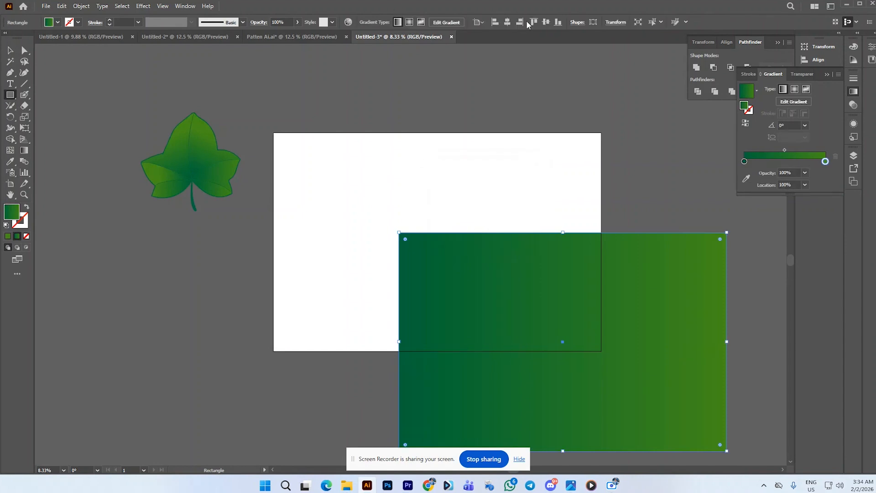
Step: Centre the rectangle on the artboard and give it a radial gradient, reversed so the light green lies in the middle
{"action": "left_click", "coordinate": [507, 23]}
{"action": "left_click", "coordinate": [546, 23]}
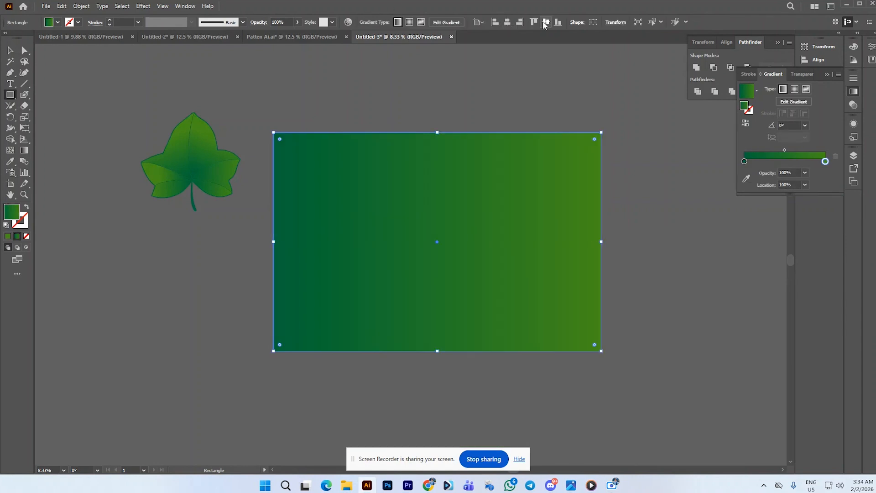
{"action": "left_click", "coordinate": [794, 90]}
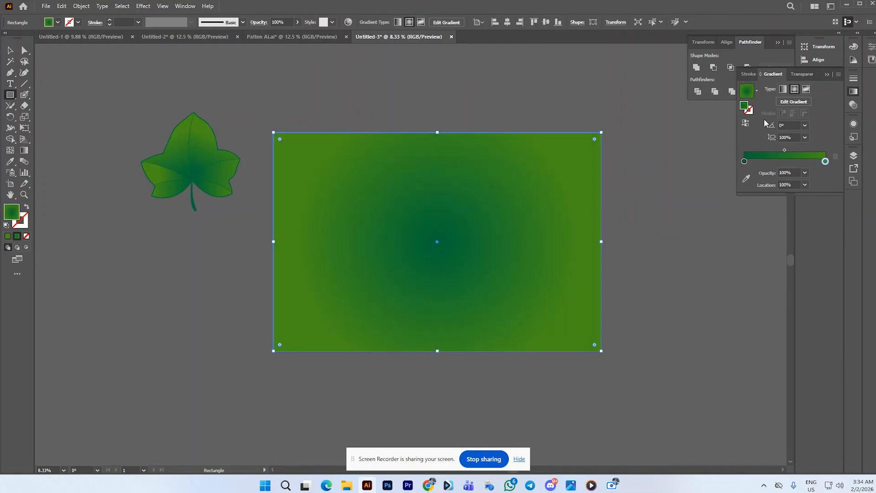
{"action": "left_click", "coordinate": [746, 122]}
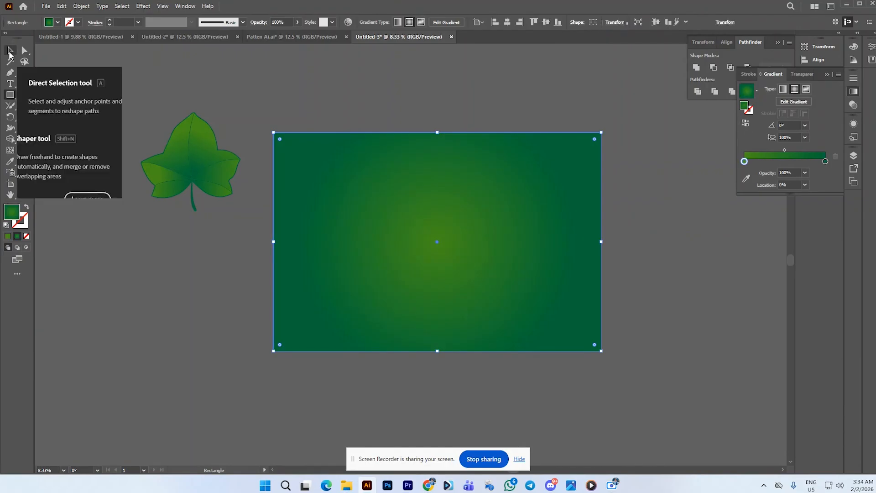
Step: Move the grouped leaf onto the background rectangle's upper left corner and bring it to the front
{"action": "left_click", "coordinate": [10, 50]}
{"action": "left_click_drag", "start_coordinate": [214, 145], "coordinate": [339, 159]}
{"action": "right_click", "coordinate": [334, 160]}
{"action": "mouse_move", "coordinate": [379, 325]}
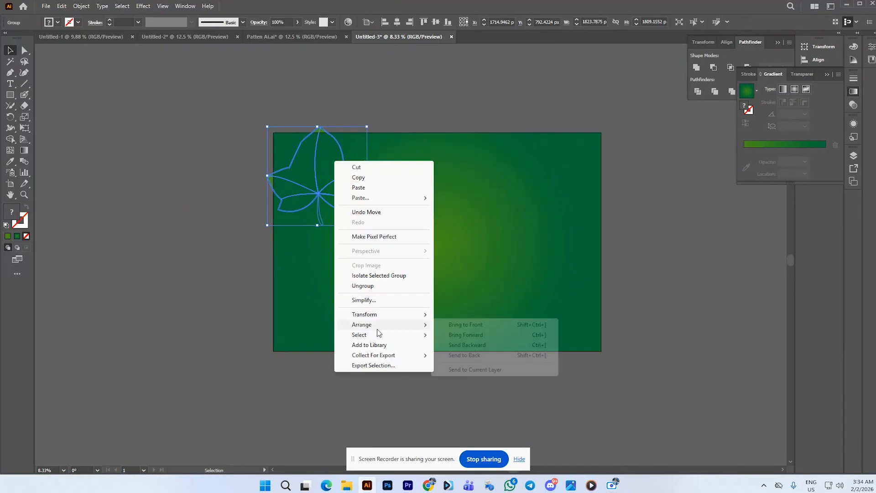
{"action": "left_click", "coordinate": [463, 324]}
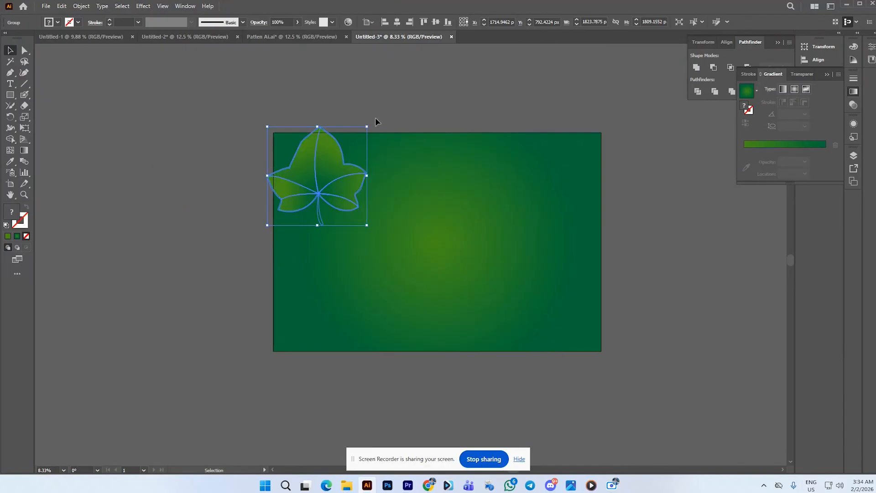
Step: Rotate the leaf so its tip points to the lower right, shift it into the corner, and scale it to about 927 × 967 px
{"action": "left_click_drag", "start_coordinate": [371, 123], "coordinate": [316, 209]}
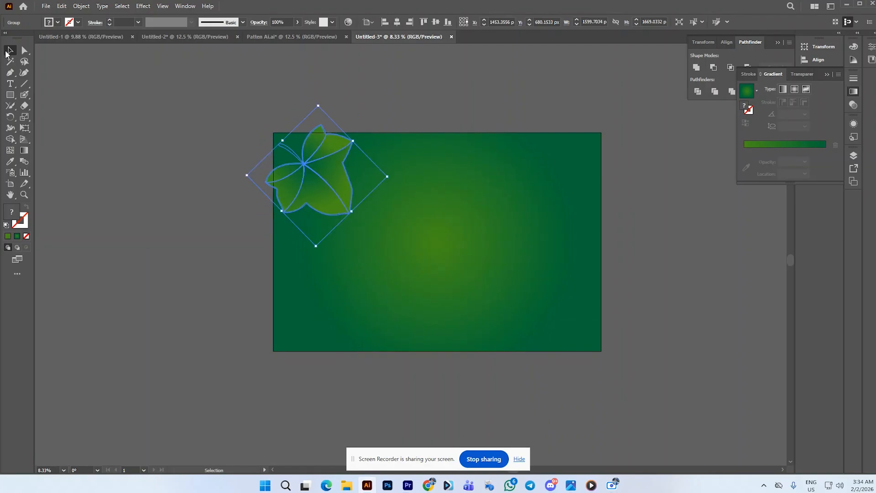
{"action": "mouse_move", "coordinate": [328, 174]}
{"action": "left_mouse_down"}
{"action": "mouse_move", "coordinate": [307, 157]}
{"action": "mouse_move", "coordinate": [316, 166]}
{"action": "left_mouse_up"}
{"action": "scroll", "coordinate": [338, 198], "scroll_direction": "up", "scroll_amount": 1}
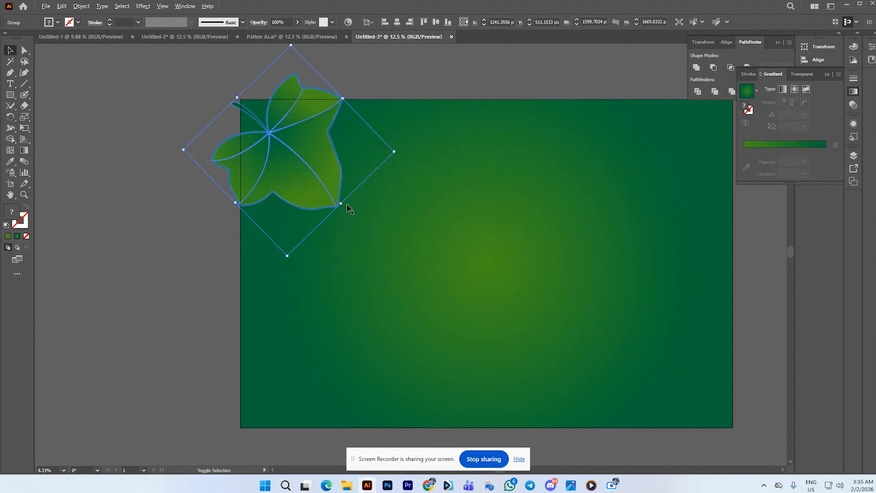
{"action": "left_click_drag", "start_coordinate": [340, 204], "coordinate": [318, 181]}
{"action": "left_click", "coordinate": [190, 174]}
{"action": "scroll", "coordinate": [289, 150], "scroll_direction": "up", "scroll_amount": 2}
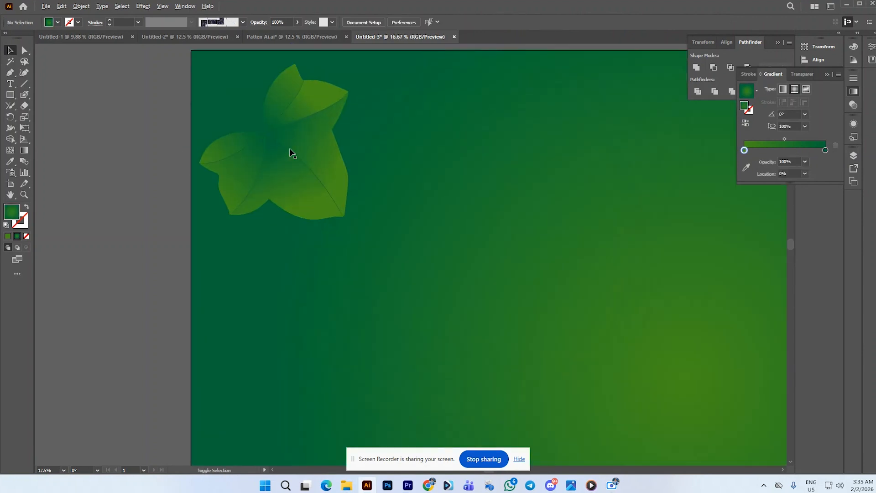
Step: Move the leaf off the artboard's left edge, place a copy slightly above it so they overlap, and deselect
{"action": "left_click", "coordinate": [302, 136]}
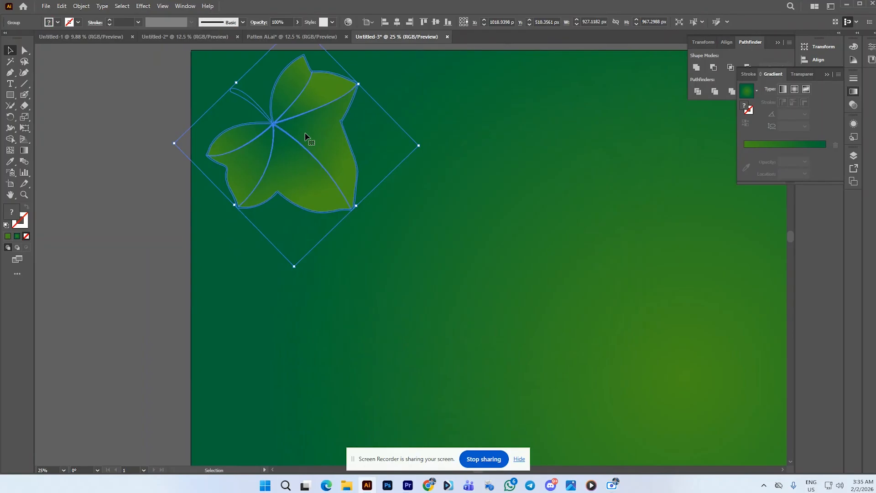
{"action": "left_click_drag", "start_coordinate": [303, 136], "coordinate": [156, 149]}
{"action": "scroll", "coordinate": [328, 132], "scroll_direction": "down", "scroll_amount": 1}
{"action": "scroll", "coordinate": [151, 151], "scroll_direction": "up", "scroll_amount": 1}
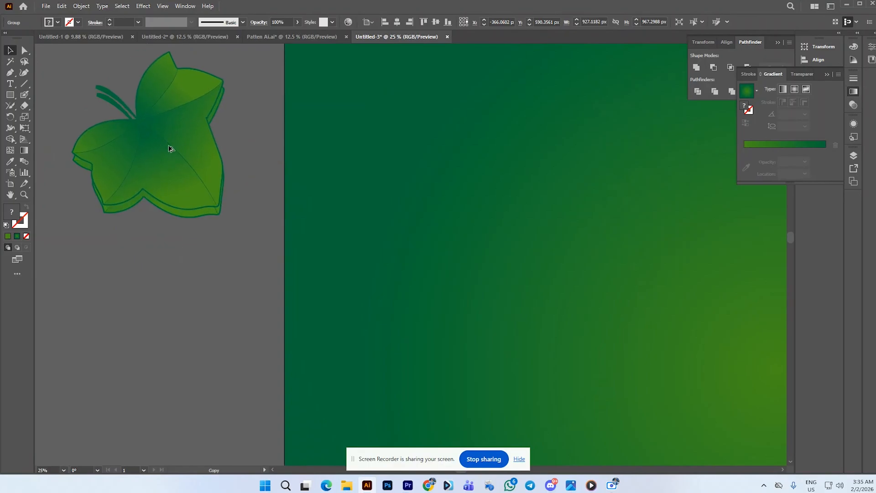
{"action": "left_click", "coordinate": [250, 146]}
{"action": "left_click", "coordinate": [200, 162]}
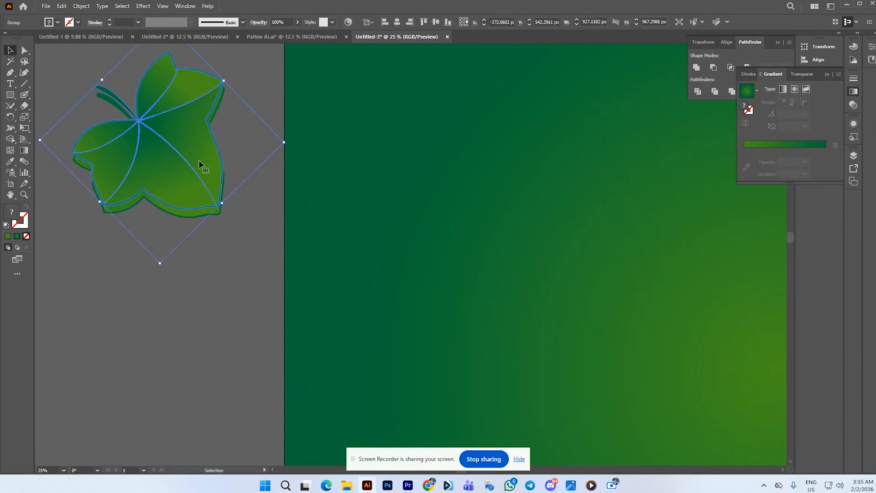
{"action": "key", "text": "a"}
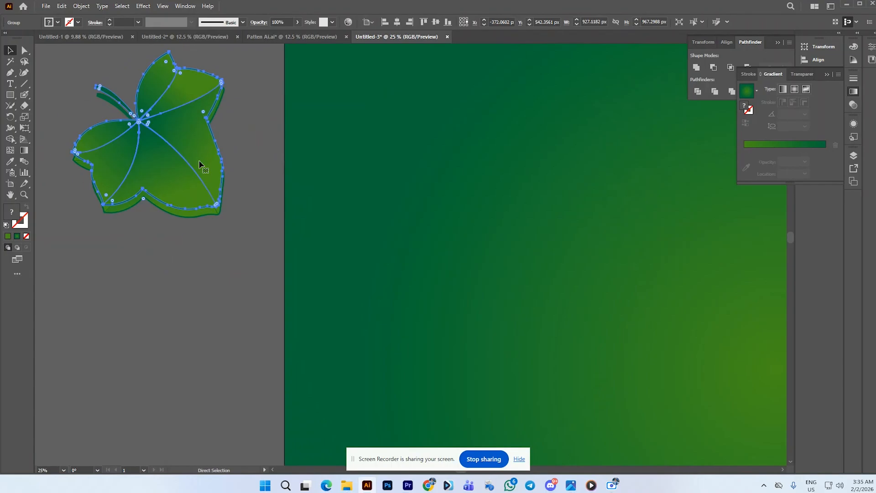
{"action": "key", "text": "ctrl+h"}
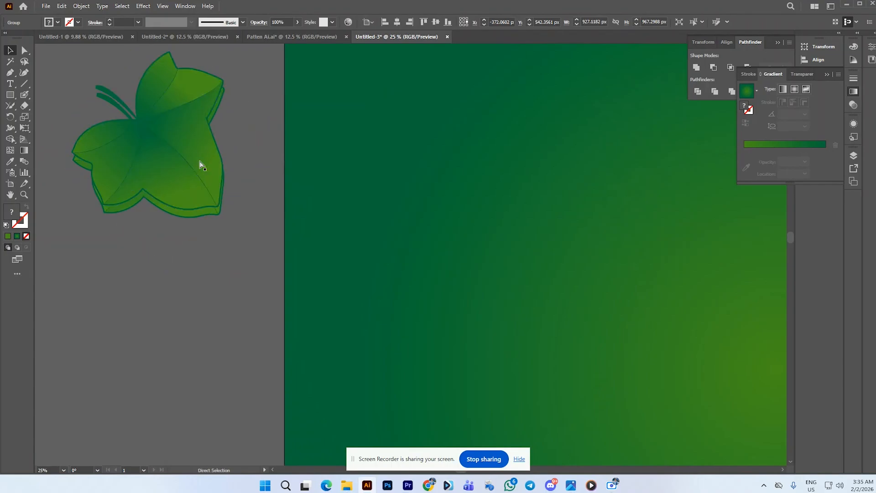
{"action": "left_click", "coordinate": [236, 157]}
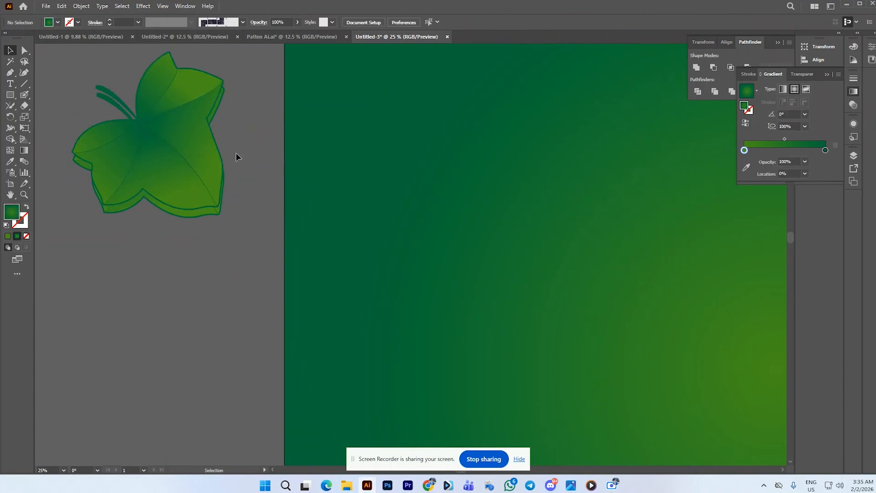
Step: Blend the two overlapping leaves with spacing set to Specified Steps, and deselect the blend
{"action": "left_click", "coordinate": [188, 201]}
{"action": "left_click", "coordinate": [81, 6]}
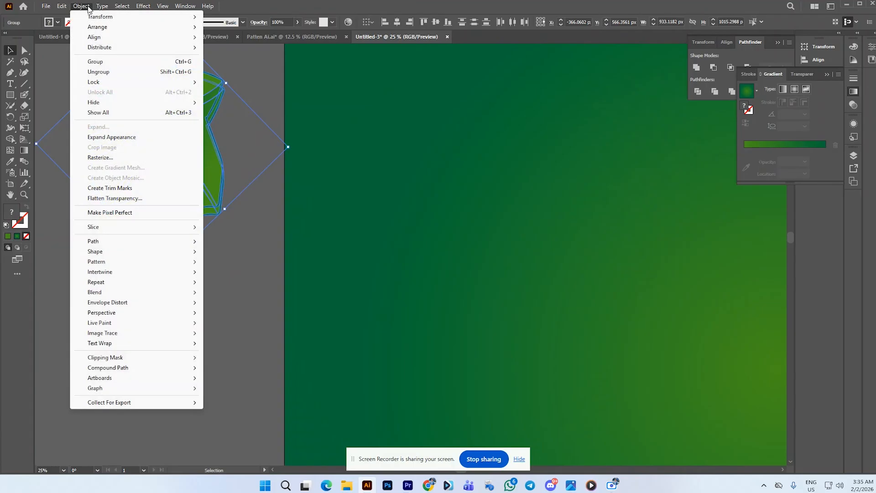
{"action": "mouse_move", "coordinate": [103, 292]}
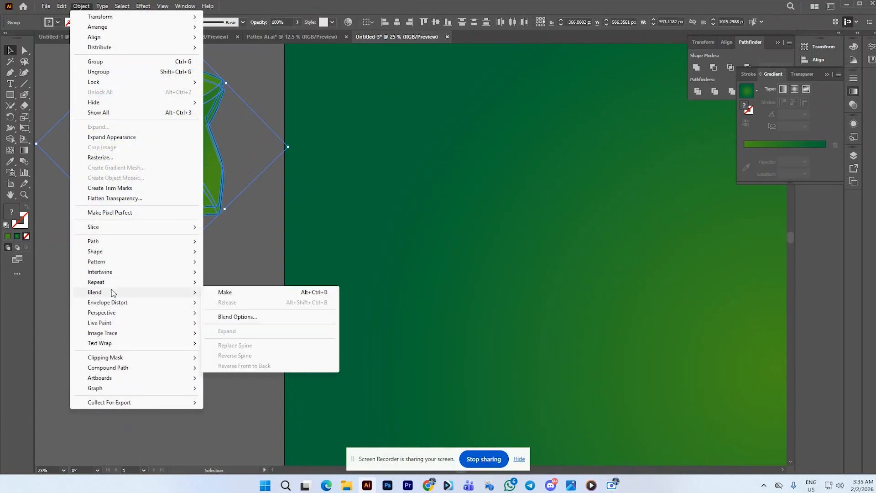
{"action": "left_click", "coordinate": [239, 316]}
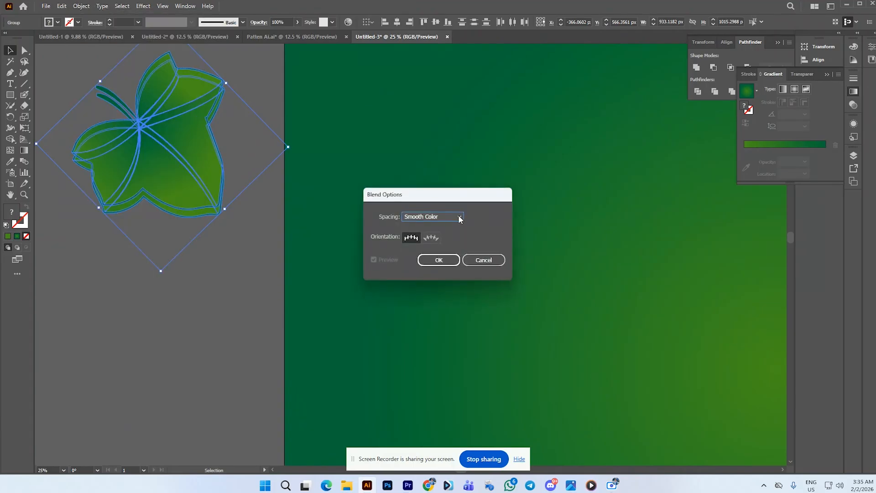
{"action": "left_click", "coordinate": [460, 217]}
{"action": "left_click", "coordinate": [452, 231]}
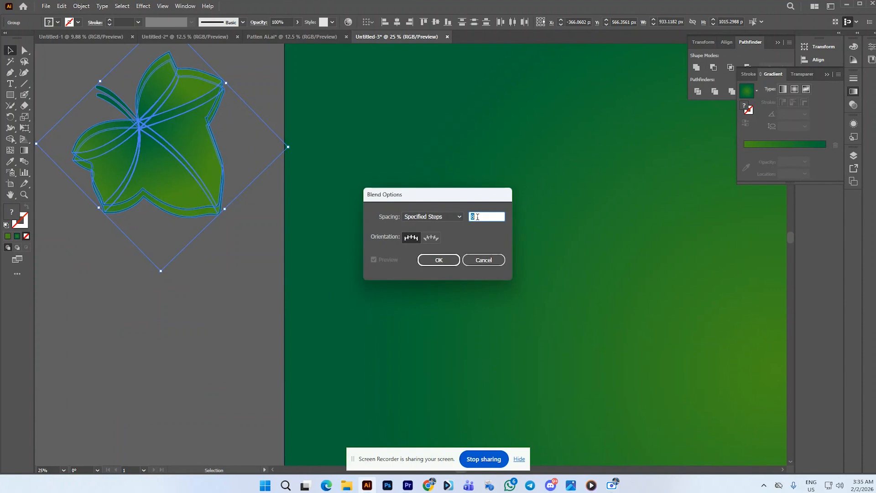
{"action": "left_click", "coordinate": [453, 259]}
{"action": "left_click", "coordinate": [77, 7]}
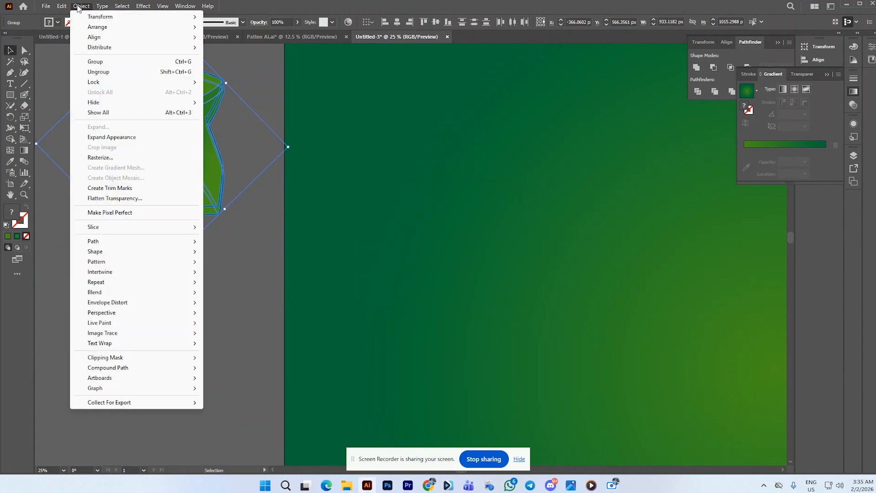
{"action": "mouse_move", "coordinate": [183, 292]}
{"action": "left_click", "coordinate": [250, 292]}
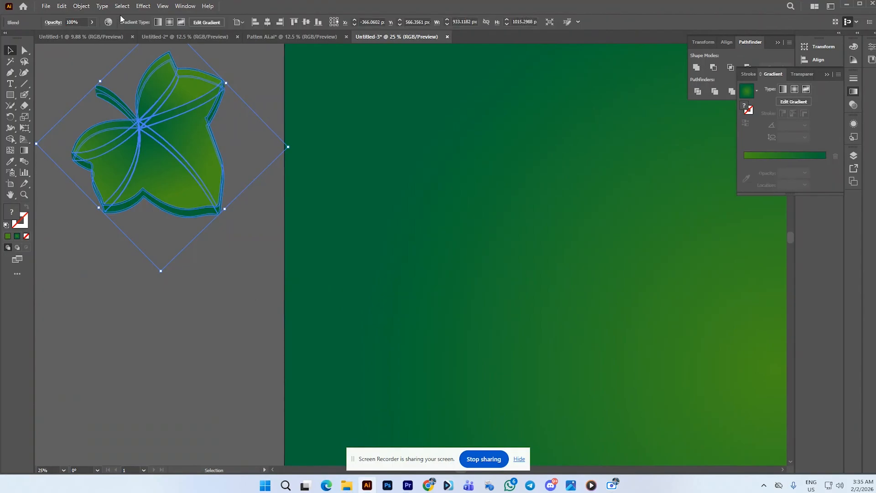
{"action": "left_click", "coordinate": [236, 127]}
Step: Expand the leaf blend's appearance and expand its object and fill
{"action": "left_click", "coordinate": [192, 169]}
{"action": "left_click", "coordinate": [84, 9]}
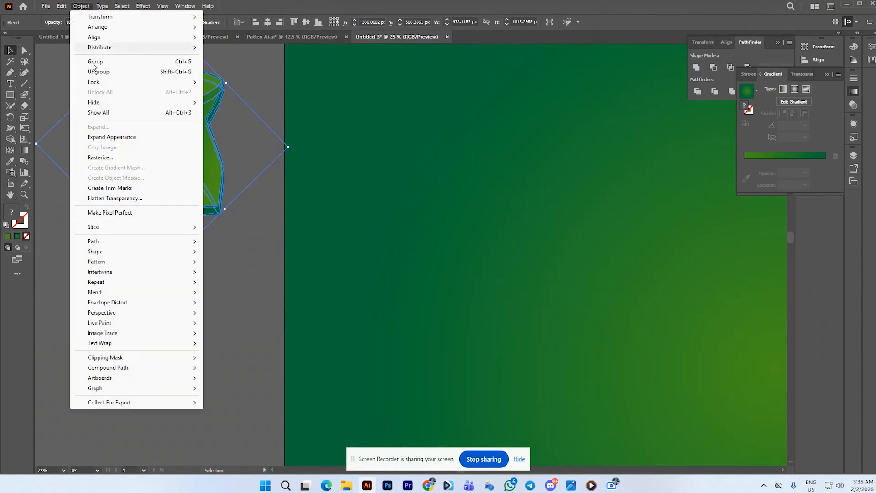
{"action": "left_click", "coordinate": [119, 137]}
{"action": "left_click", "coordinate": [82, 7]}
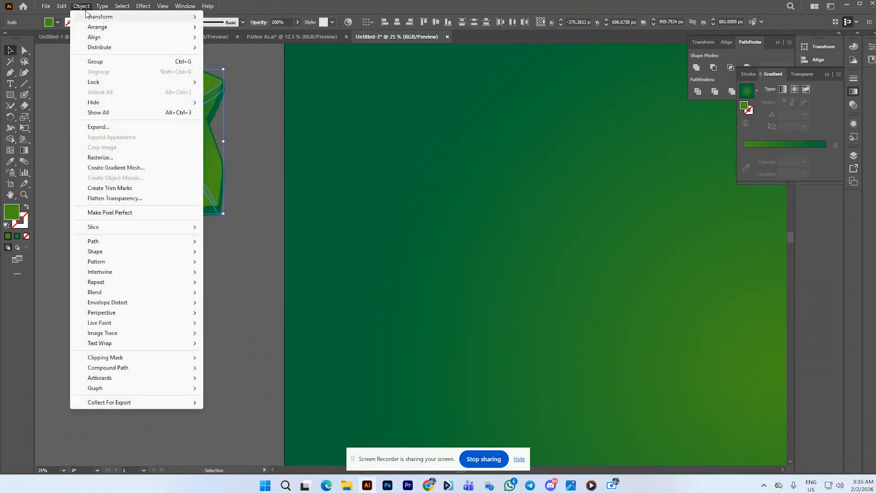
{"action": "left_click", "coordinate": [99, 126]}
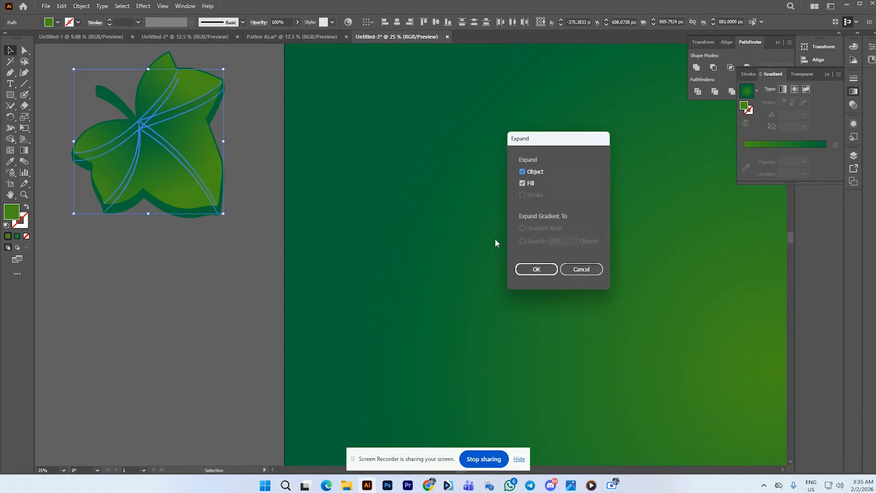
{"action": "left_click", "coordinate": [538, 269]}
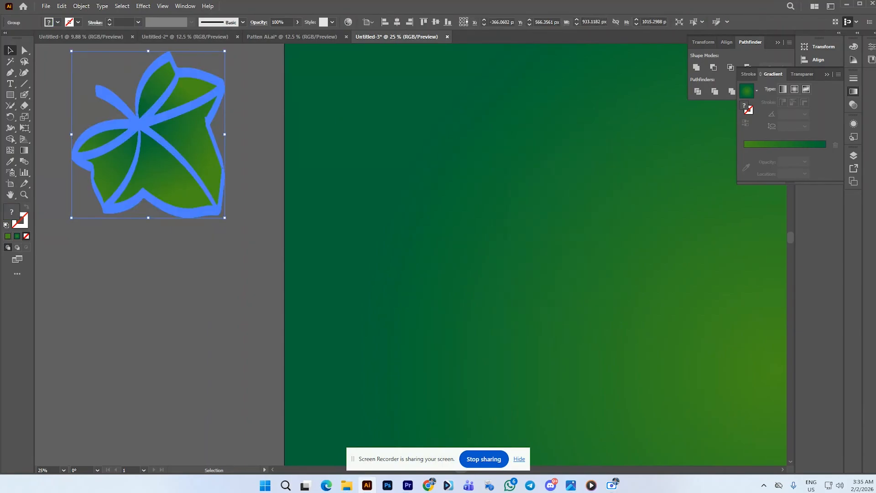
Step: Unite the expanded leaf blend into one solid silhouette
{"action": "left_click", "coordinate": [690, 72]}
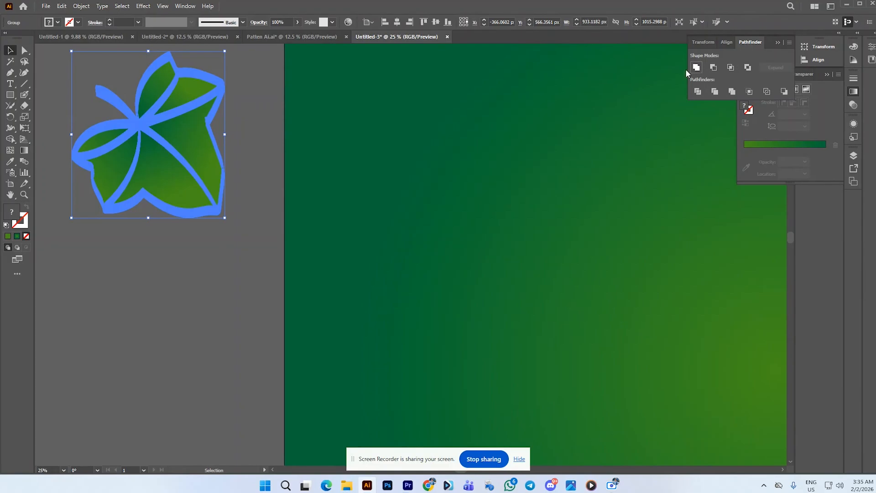
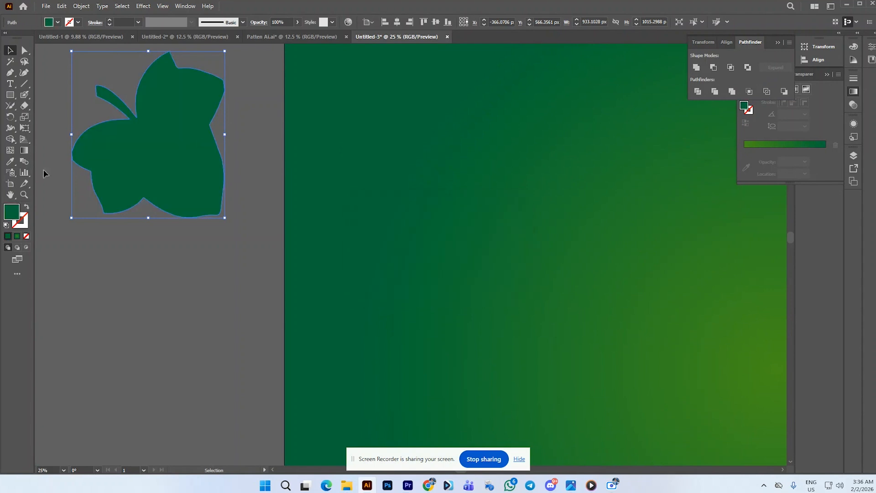
Step: Try to fill the united leaf silhouette with the background's radial gradient using the Eyedropper
{"action": "left_click", "coordinate": [13, 163]}
{"action": "left_click", "coordinate": [314, 133]}
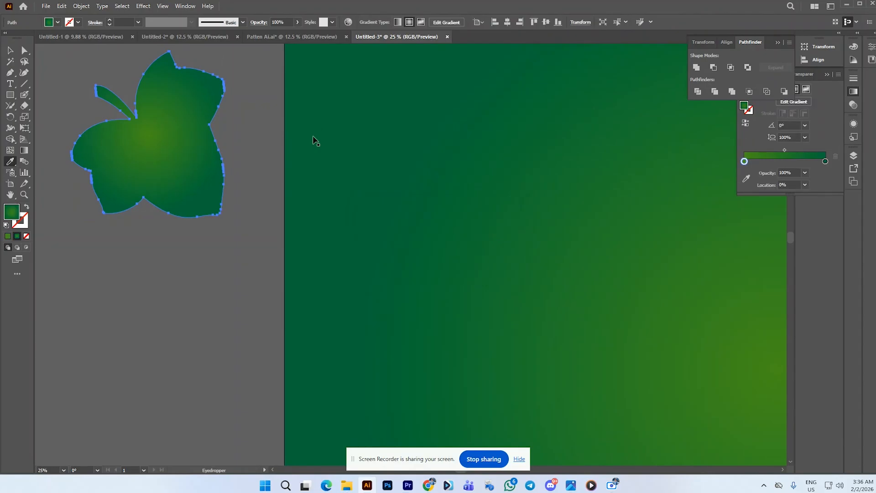
{"action": "key", "text": "v"}
{"action": "key", "text": "ctrl+z"}
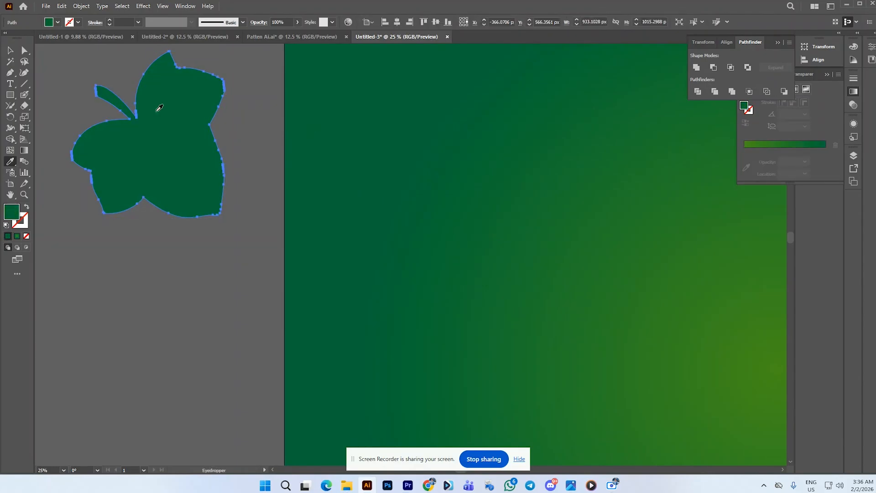
Step: Place the gradient leaf in front of the solid dark green silhouette and group the two
{"action": "left_click", "coordinate": [12, 51]}
{"action": "left_click", "coordinate": [96, 84]}
{"action": "scroll", "coordinate": [105, 94], "scroll_direction": "down", "scroll_amount": 1}
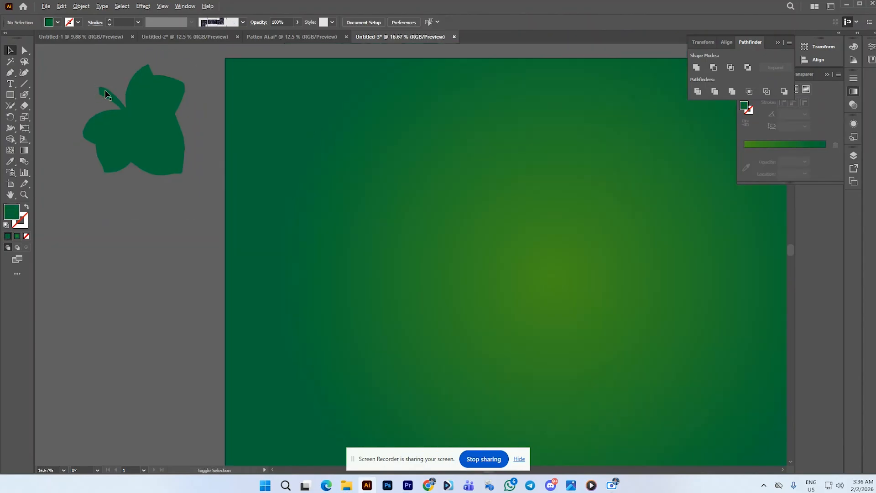
{"action": "key", "text": "ctrl+z"}
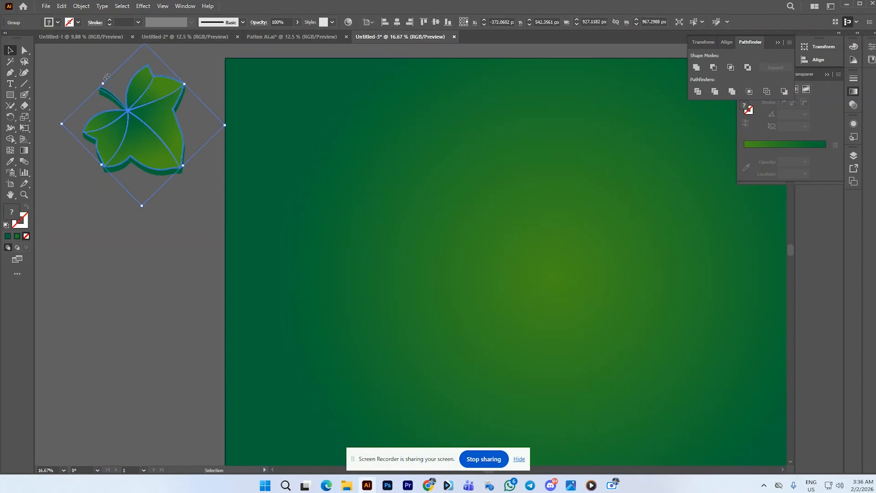
{"action": "left_click", "coordinate": [95, 74]}
{"action": "left_click", "coordinate": [155, 144]}
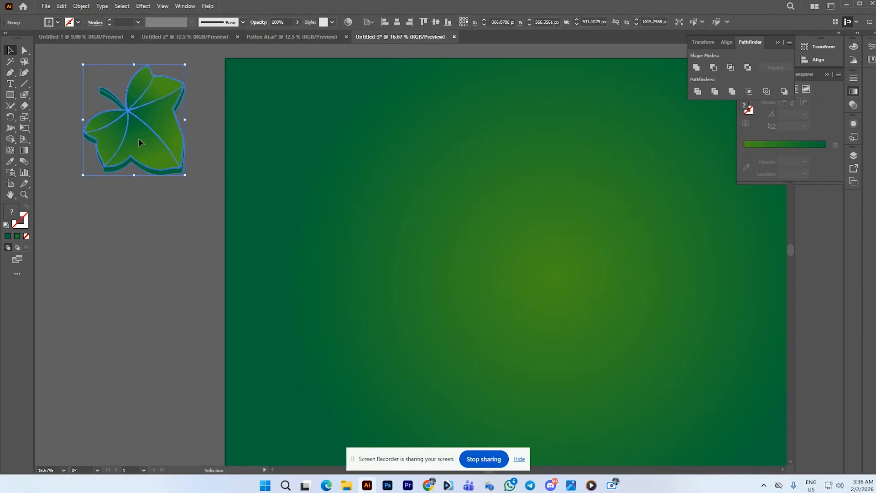
Step: Move the leaf group into the artboard's upper-left corner to test it on the background, and pull it back across the left edge
{"action": "scroll", "coordinate": [139, 138], "scroll_direction": "down", "scroll_amount": 2}
{"action": "left_click_drag", "start_coordinate": [139, 138], "coordinate": [217, 130]}
{"action": "scroll", "coordinate": [207, 127], "scroll_direction": "up", "scroll_amount": 2}
{"action": "left_click", "coordinate": [90, 125]}
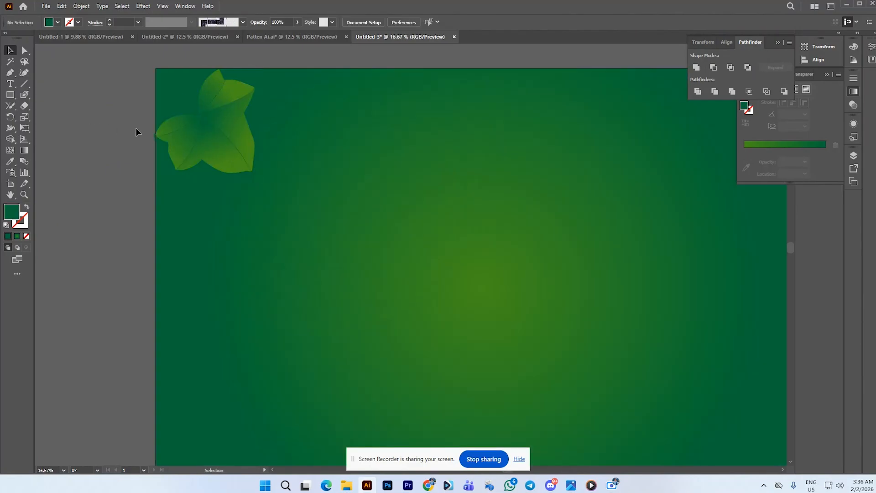
{"action": "left_click_drag", "start_coordinate": [166, 137], "coordinate": [73, 144]}
{"action": "right_click", "coordinate": [74, 144]}
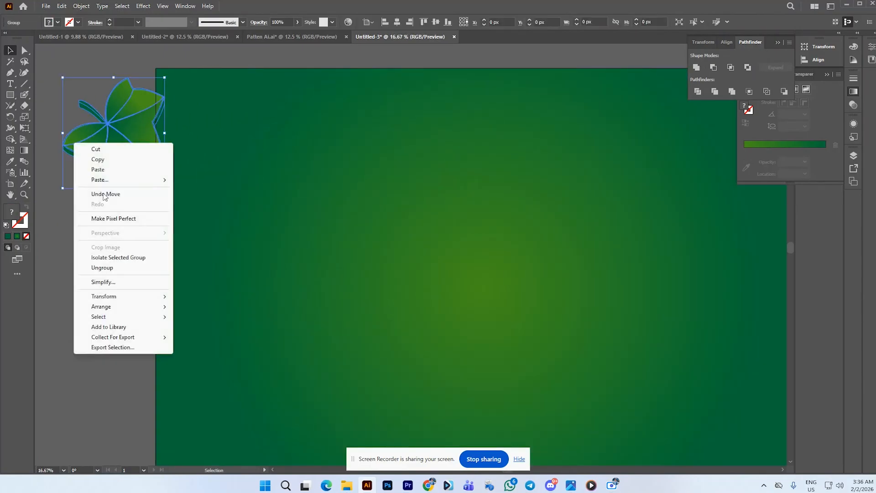
{"action": "left_click", "coordinate": [105, 257]}
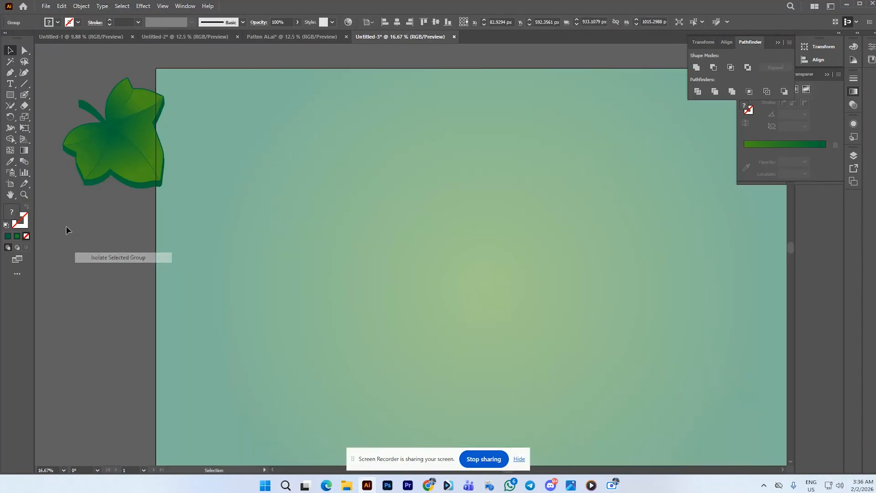
{"action": "double_click", "coordinate": [91, 187]}
Step: Ungroup the gradient leaf and the dark green silhouette behind it
{"action": "left_click", "coordinate": [92, 182]}
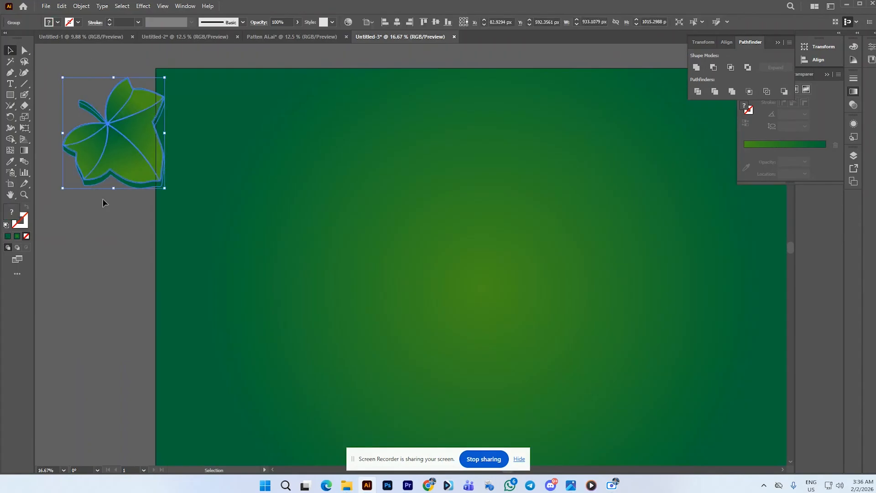
{"action": "right_click", "coordinate": [104, 202]}
{"action": "left_click", "coordinate": [134, 323]}
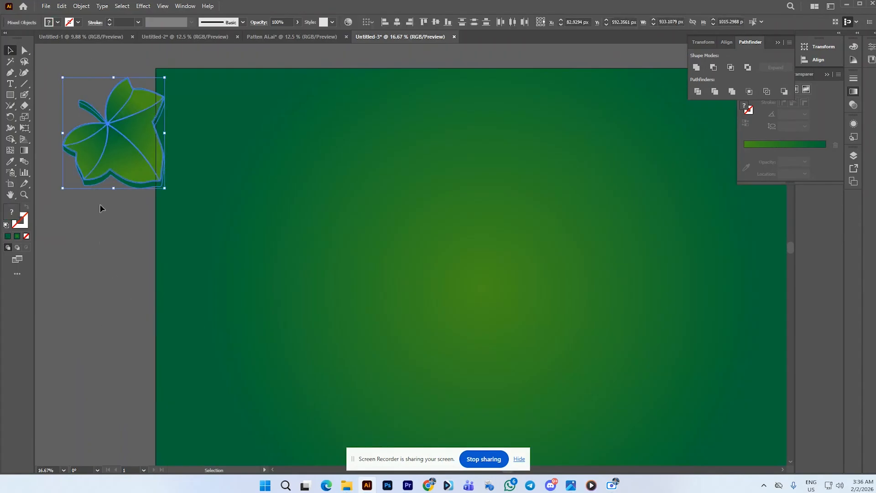
Step: Set the fill of the silhouette behind the leaf to the very dark green 023019
{"action": "left_click", "coordinate": [101, 208]}
{"action": "left_click", "coordinate": [102, 184]}
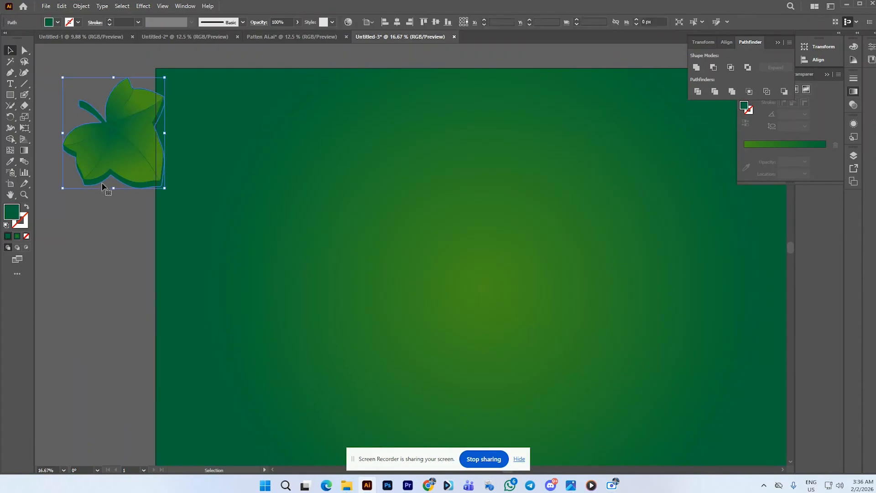
{"action": "left_click", "coordinate": [58, 22]}
{"action": "left_click", "coordinate": [110, 60]}
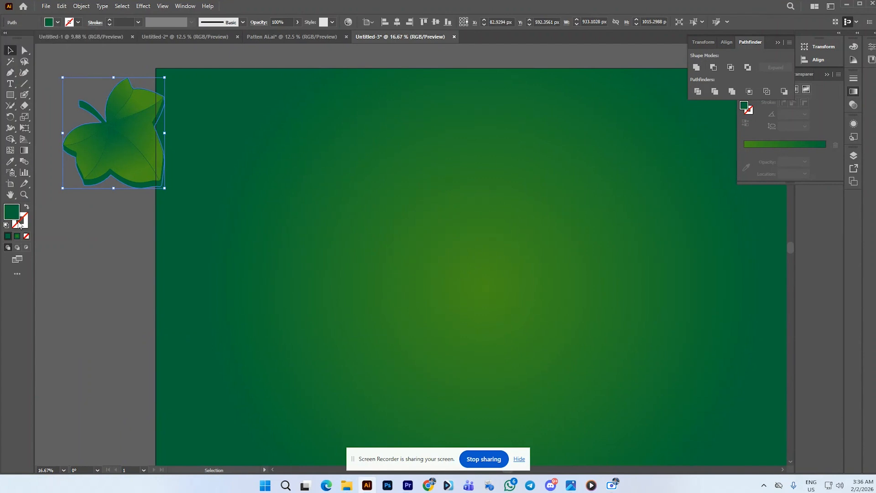
{"action": "double_click", "coordinate": [11, 215]}
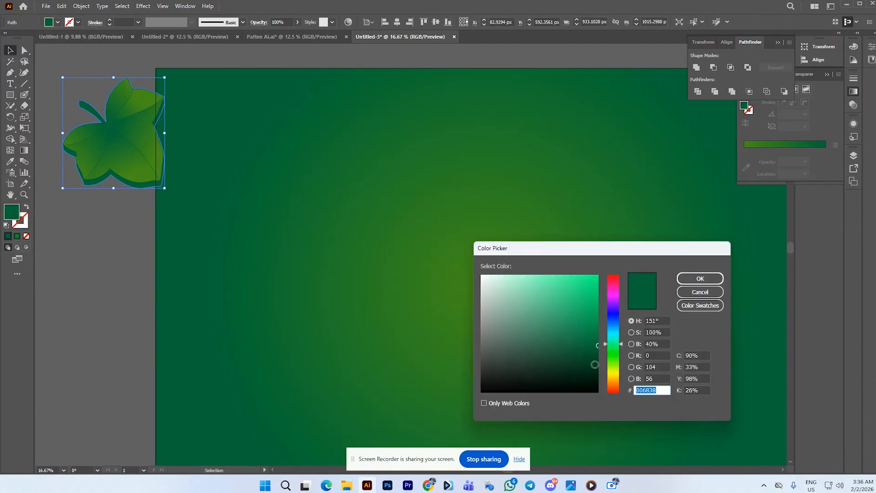
{"action": "left_click", "coordinate": [593, 364]}
{"action": "left_click_drag", "start_coordinate": [592, 365], "coordinate": [593, 370]}
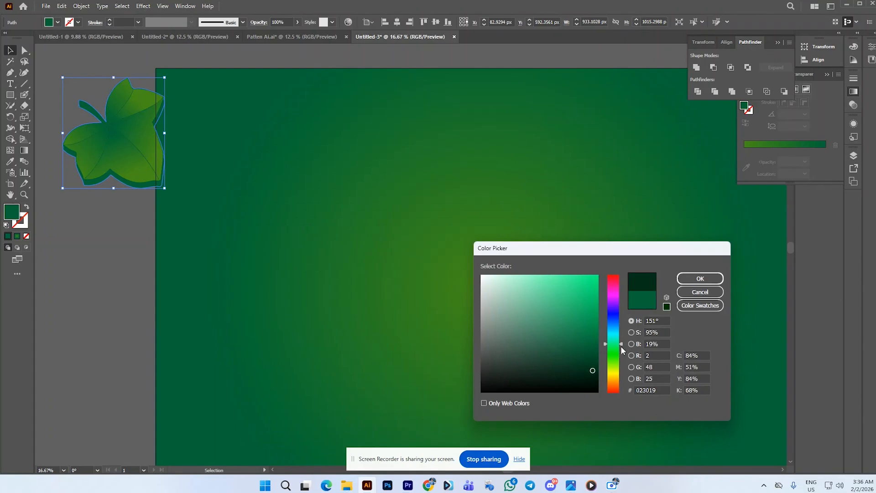
{"action": "left_click", "coordinate": [698, 280]}
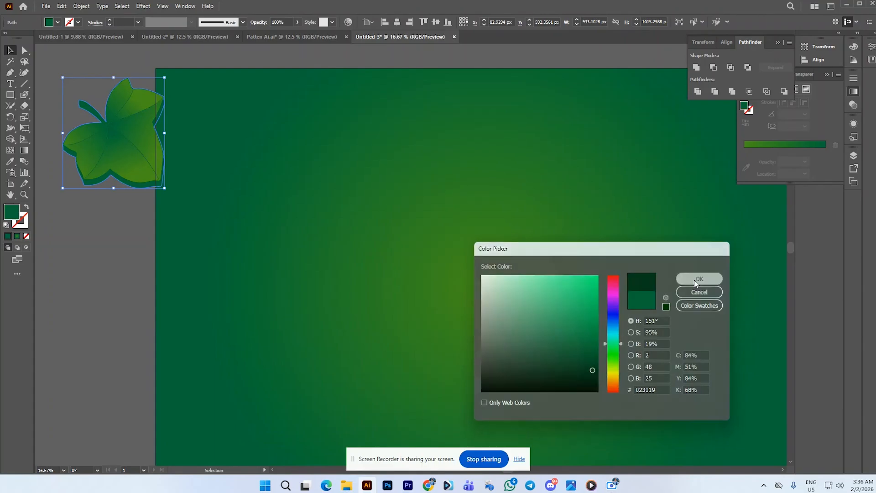
{"action": "left_click", "coordinate": [101, 266]}
Step: Group the leaf with its dark silhouette, move it into the artboard's upper-left corner, and place an overlapping copy to its right
{"action": "left_click", "coordinate": [71, 148]}
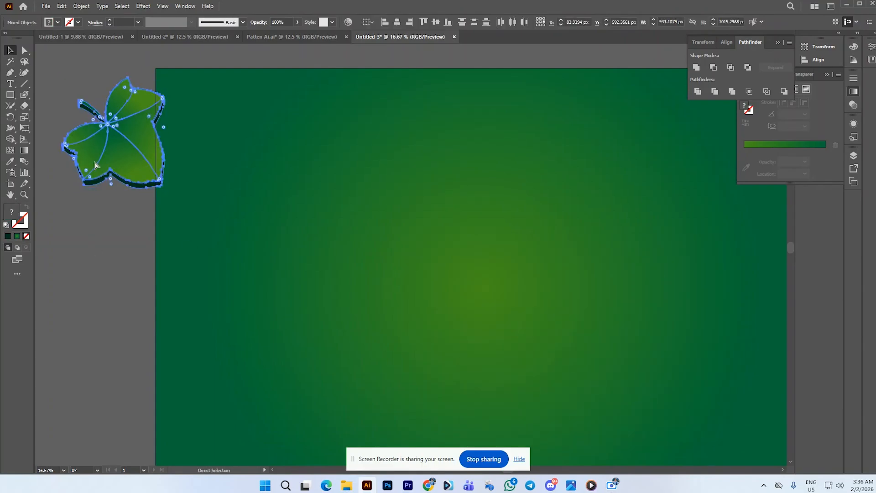
{"action": "left_click_drag", "start_coordinate": [104, 156], "coordinate": [257, 139]}
{"action": "key", "text": "ctrl+minus"}
{"action": "key", "text": "ctrl+minus"}
{"action": "left_click", "coordinate": [91, 156]}
{"action": "left_click", "coordinate": [256, 145]}
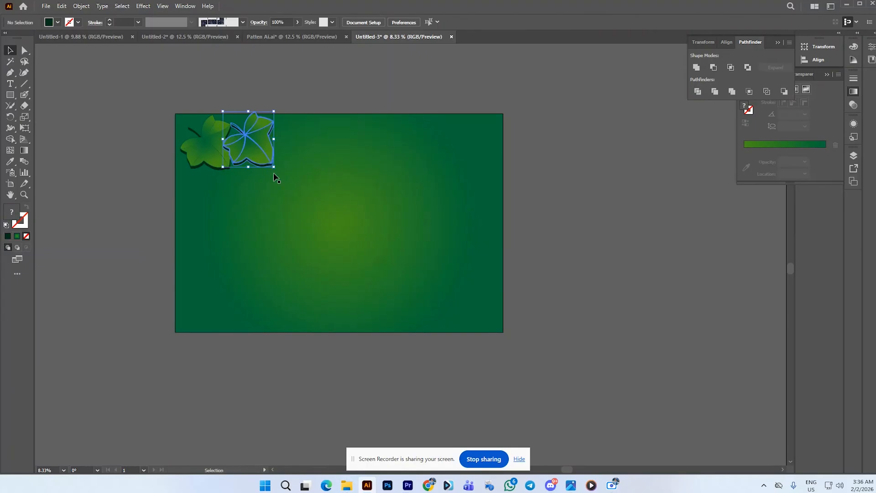
Step: Rotate the leaf copy about 180° and shift it slightly down and toward the first leaf
{"action": "left_click_drag", "start_coordinate": [274, 170], "coordinate": [212, 105]}
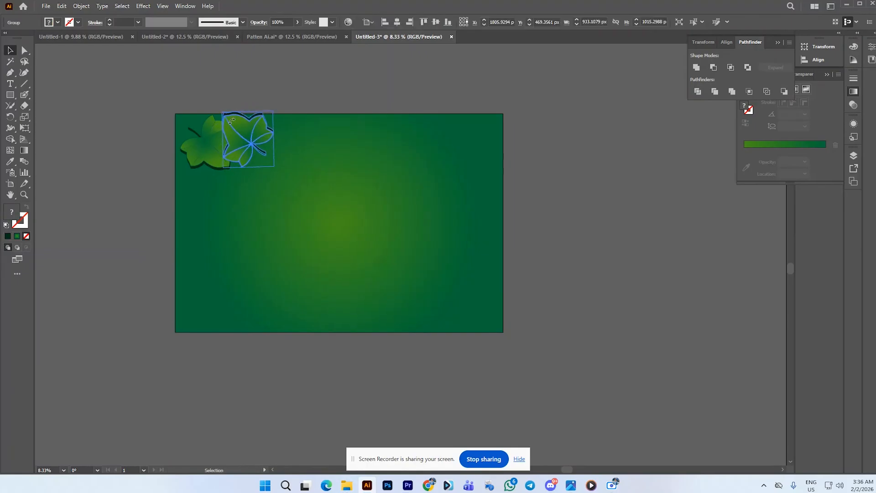
{"action": "mouse_move", "coordinate": [254, 133]}
{"action": "left_mouse_down"}
{"action": "mouse_move", "coordinate": [263, 141]}
{"action": "mouse_move", "coordinate": [252, 141]}
{"action": "left_mouse_up"}
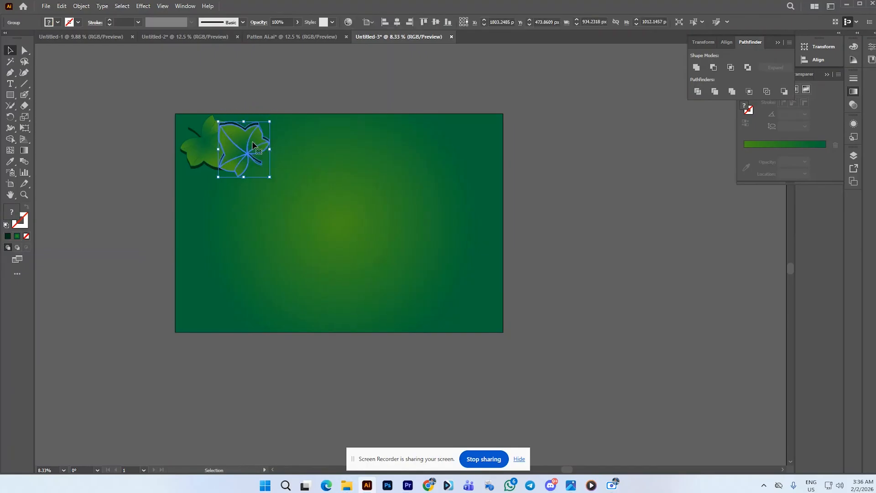
Step: Reflect the leaf copy across the vertical axis and rotate it upright so its stem points down, overlapping the first leaf
{"action": "right_click", "coordinate": [252, 141]}
{"action": "mouse_move", "coordinate": [286, 307]}
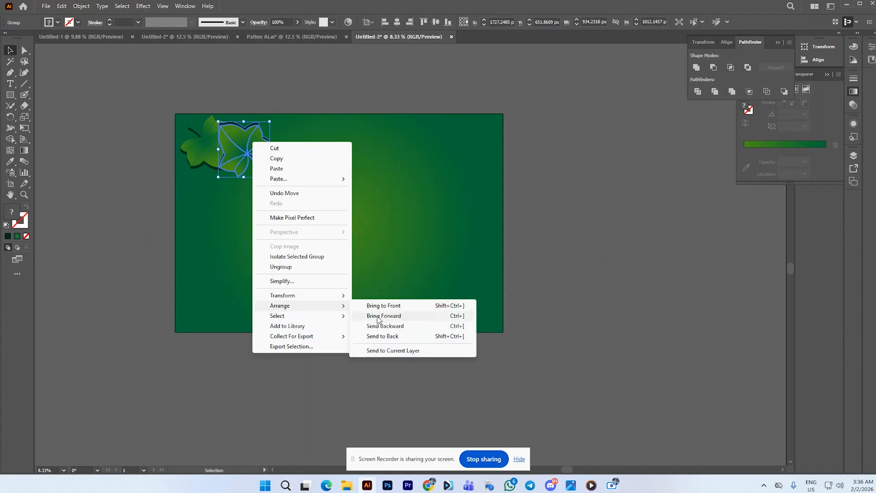
{"action": "mouse_move", "coordinate": [335, 297]}
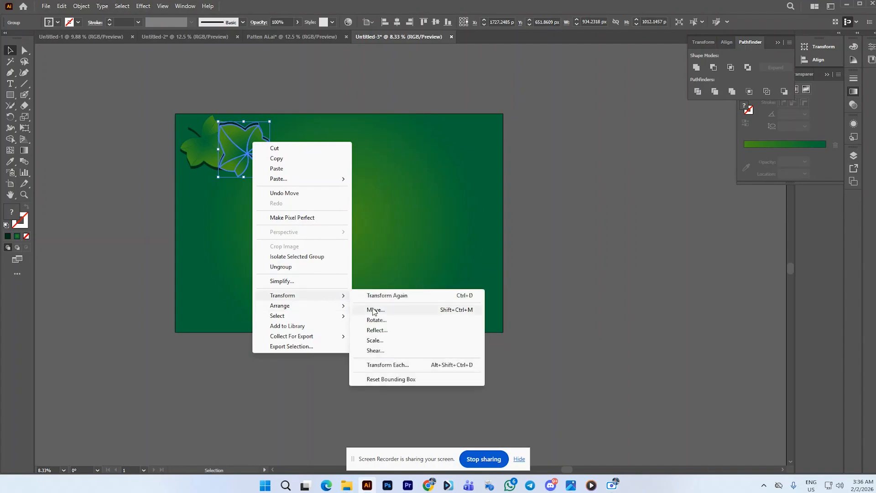
{"action": "left_click", "coordinate": [384, 330]}
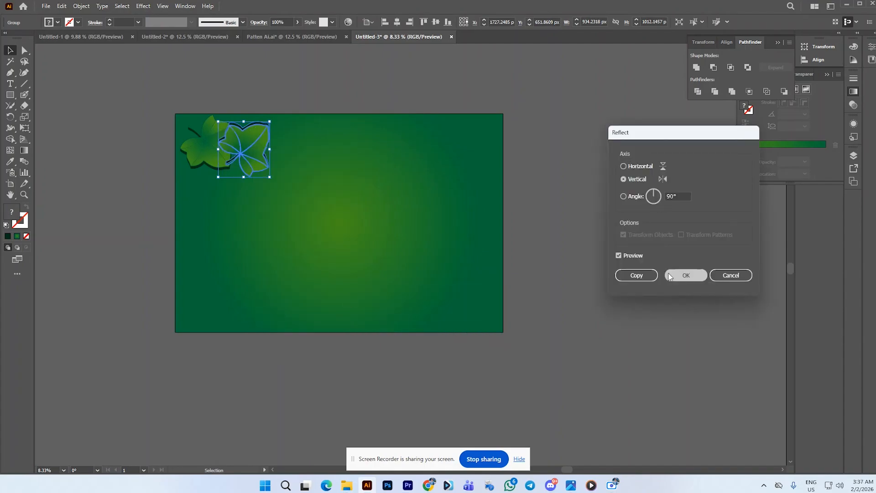
{"action": "key", "text": "Return"}
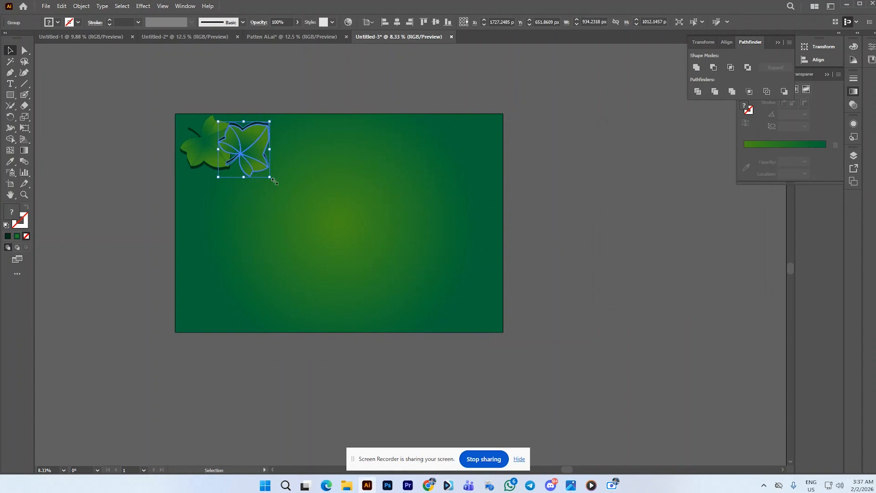
{"action": "left_click_drag", "start_coordinate": [272, 182], "coordinate": [277, 155]}
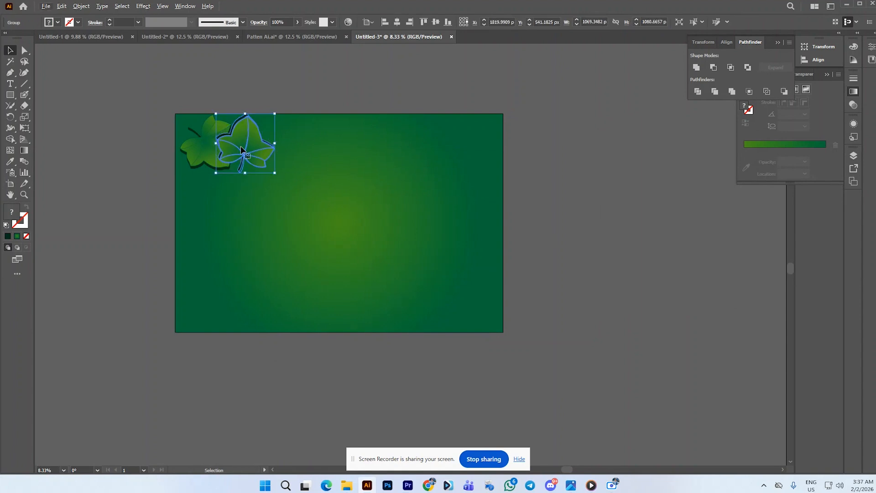
Step: Complete a row of eight overlapping leaves along the artboard's top edge by copying the tilted and upright leaves alternately
{"action": "left_click_drag", "start_coordinate": [240, 146], "coordinate": [272, 151]}
{"action": "key", "text": "ctrl+z"}
{"action": "left_click_drag", "start_coordinate": [199, 160], "coordinate": [325, 148]}
{"action": "key", "text": "ctrl+z"}
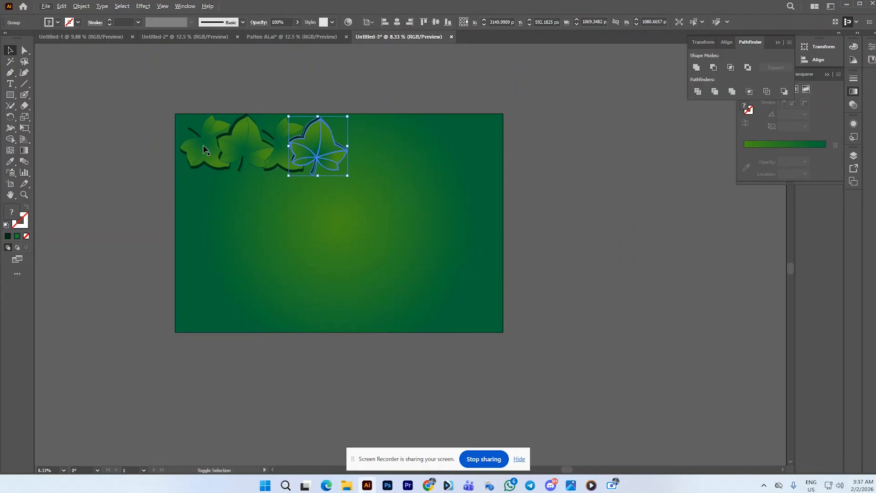
{"action": "left_click_drag", "start_coordinate": [204, 144], "coordinate": [348, 149]}
{"action": "left_click_drag", "start_coordinate": [252, 157], "coordinate": [400, 158]}
{"action": "left_click_drag", "start_coordinate": [208, 160], "coordinate": [473, 154]}
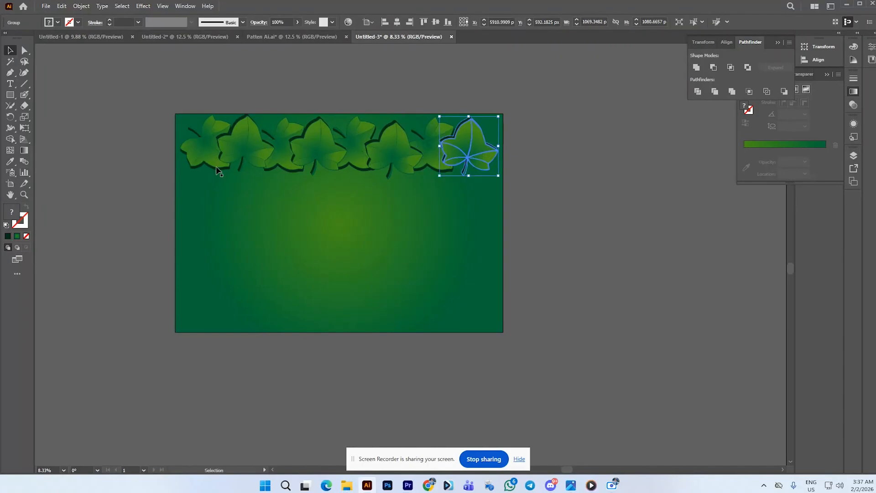
Step: Start a second row below the first with a copy of the upright leaf and an overlapping tilted leaf beside it
{"action": "left_click_drag", "start_coordinate": [212, 163], "coordinate": [208, 213]}
{"action": "key", "text": "ctrl+z"}
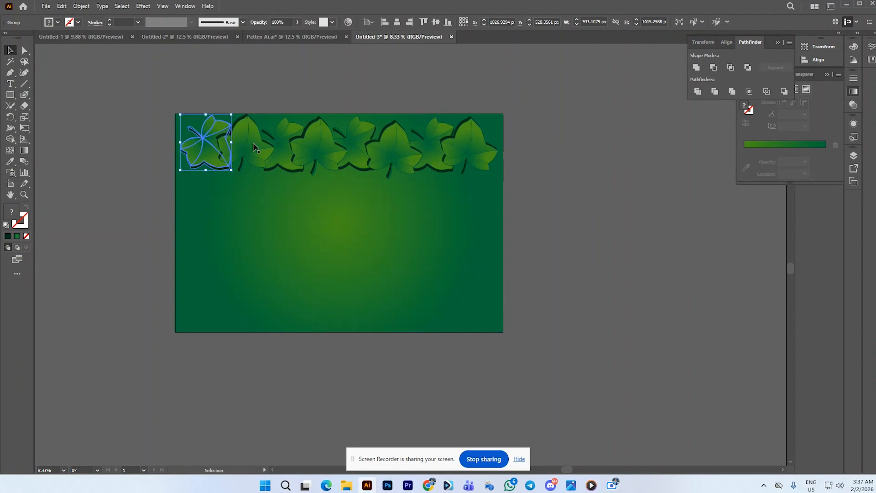
{"action": "left_click_drag", "start_coordinate": [254, 148], "coordinate": [217, 185]}
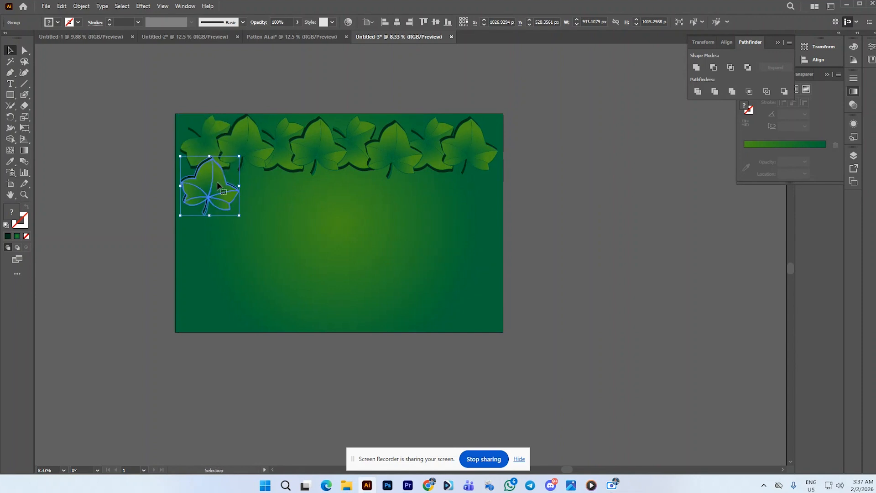
{"action": "left_click_drag", "start_coordinate": [208, 145], "coordinate": [242, 177]}
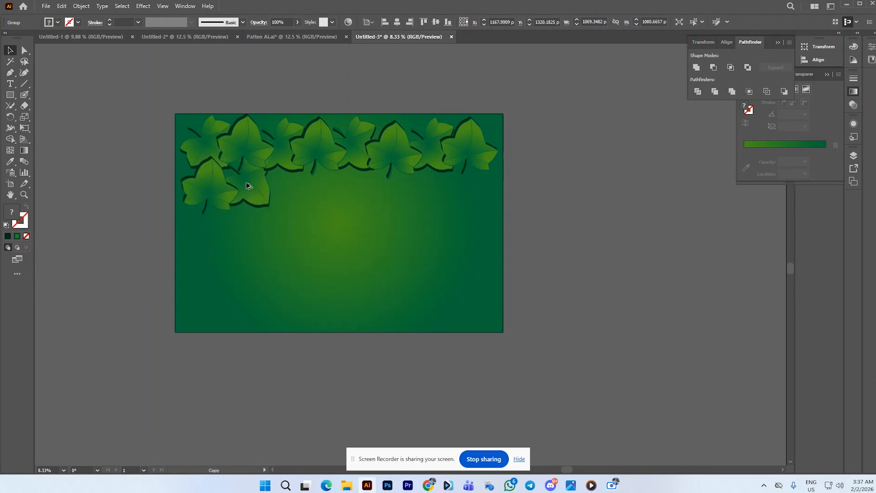
{"action": "left_click", "coordinate": [247, 188]}
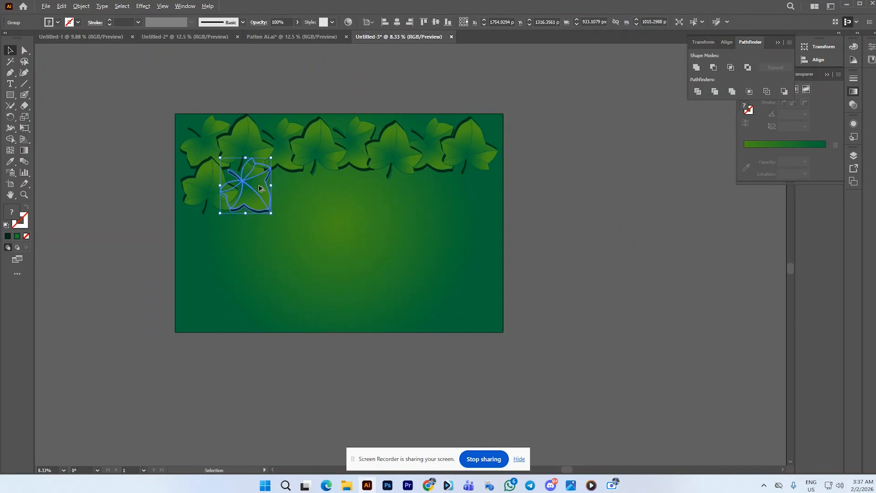
Step: Try to place another tilted leaf copy as the next leaf in the second row
{"action": "left_click_drag", "start_coordinate": [247, 188], "coordinate": [297, 195]}
{"action": "key", "text": "ctrl+z"}
{"action": "left_click_drag", "start_coordinate": [290, 165], "coordinate": [296, 195]}
{"action": "key", "text": "ctrl+z"}
{"action": "key", "text": "ctrl+z"}
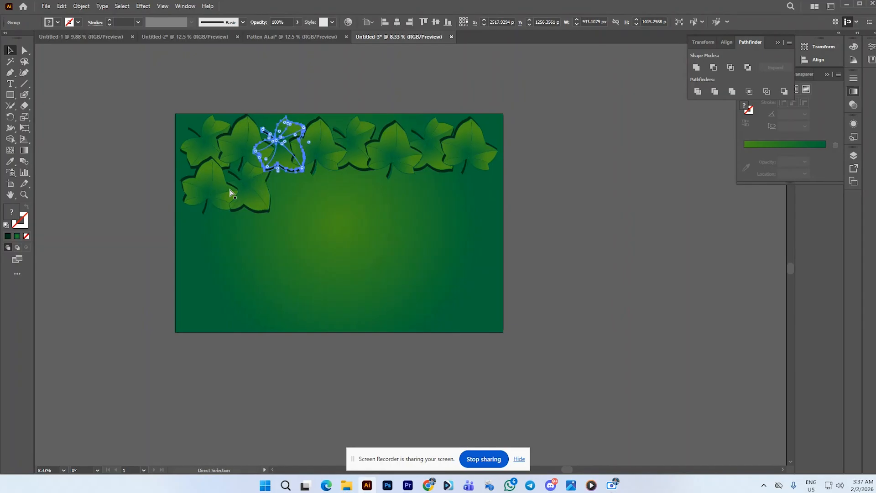
Step: Complete the second row of eight overlapping leaves with alternating copies of the upright and tilted leaves across the artboard
{"action": "left_click_drag", "start_coordinate": [290, 151], "coordinate": [315, 200]}
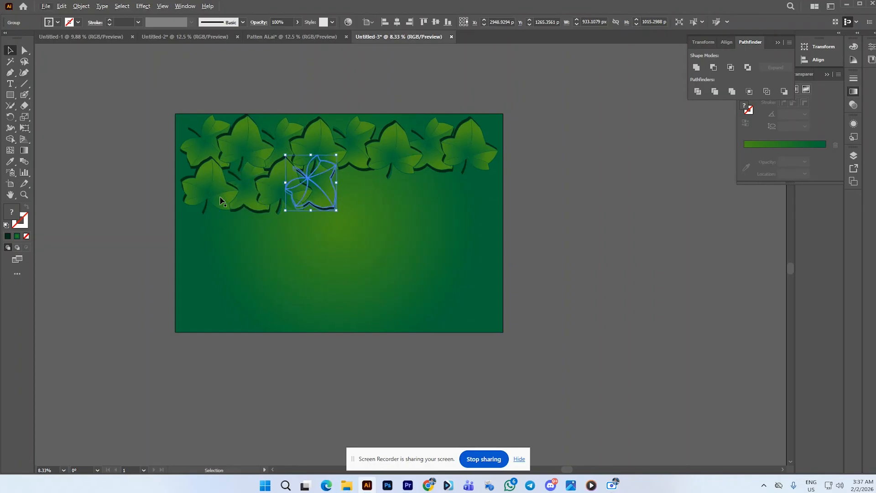
{"action": "left_click_drag", "start_coordinate": [222, 201], "coordinate": [368, 201]}
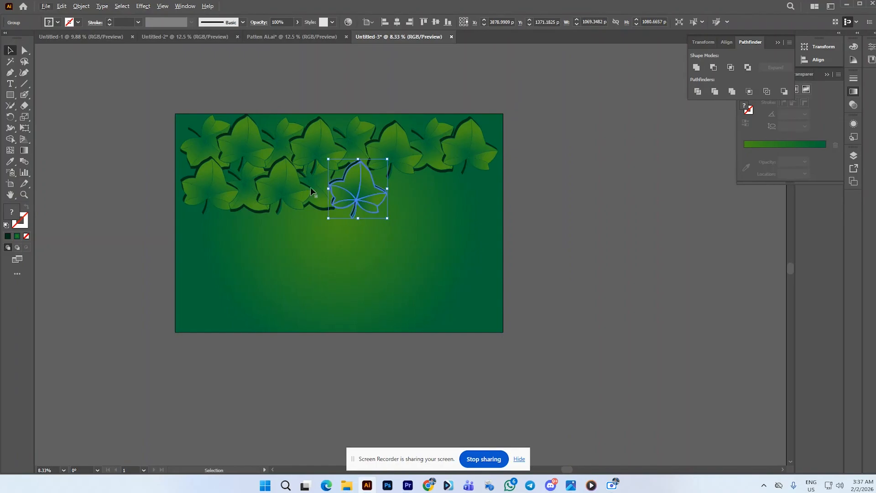
{"action": "left_click_drag", "start_coordinate": [245, 195], "coordinate": [398, 197]}
{"action": "left_click_drag", "start_coordinate": [213, 203], "coordinate": [437, 206]}
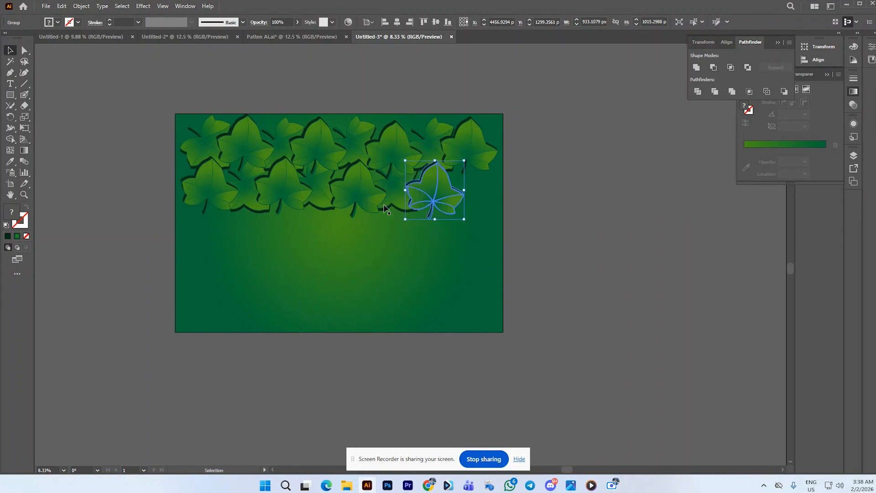
{"action": "left_click_drag", "start_coordinate": [244, 205], "coordinate": [463, 186]}
Step: Select all sixteen leaves in the two rows and group them
{"action": "left_click", "coordinate": [205, 138]}
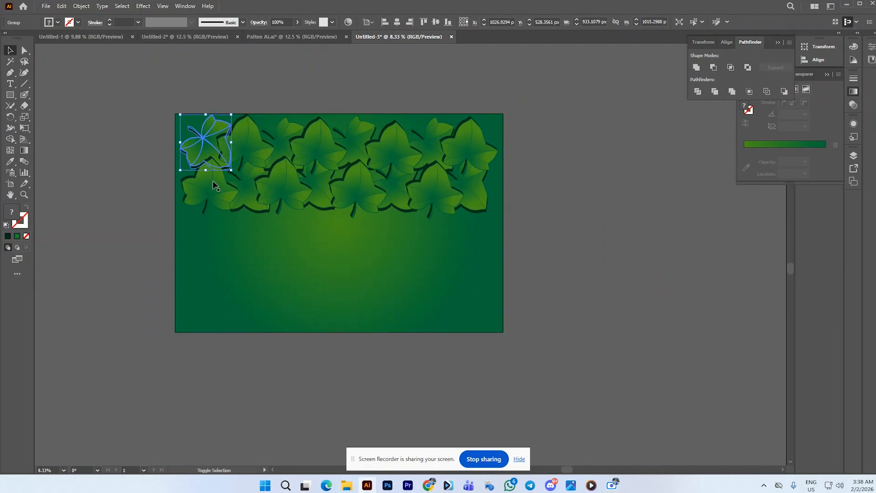
{"action": "left_click", "coordinate": [213, 182], "text": "shift"}
{"action": "left_click", "coordinate": [244, 161], "text": "shift"}
{"action": "left_click", "coordinate": [248, 182], "text": "shift"}
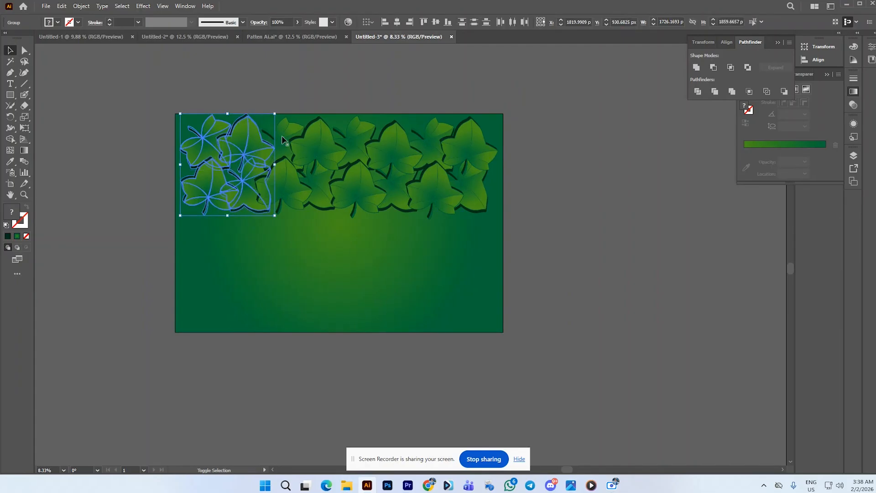
{"action": "left_click", "coordinate": [314, 148], "text": "shift"}
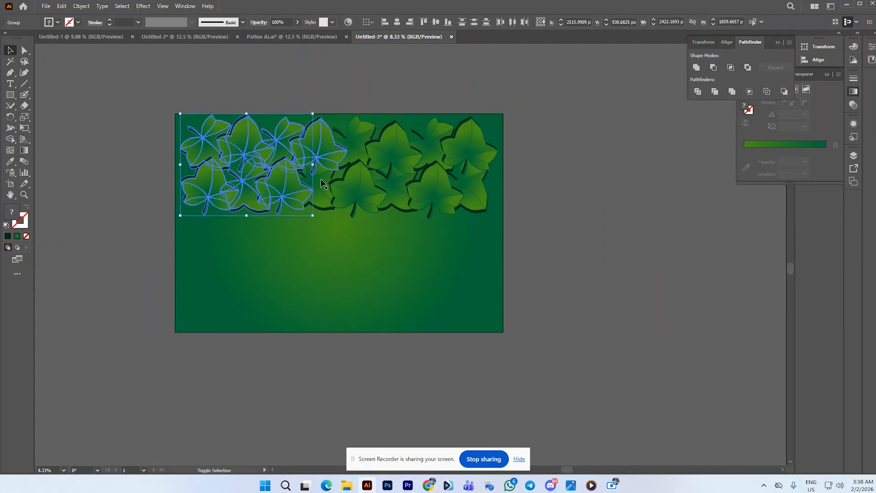
{"action": "left_click", "coordinate": [323, 193], "text": "shift"}
{"action": "left_click", "coordinate": [354, 191], "text": "shift"}
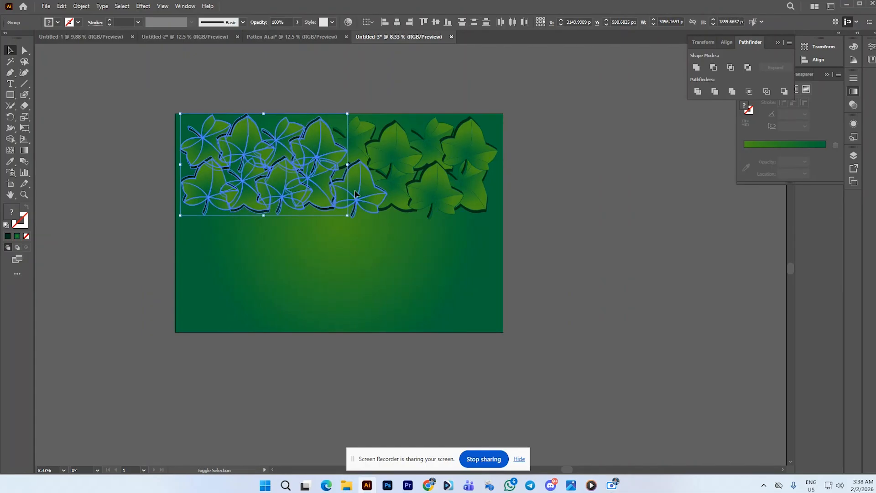
{"action": "left_click", "coordinate": [393, 157], "text": "shift"}
{"action": "left_click", "coordinate": [442, 192], "text": "shift"}
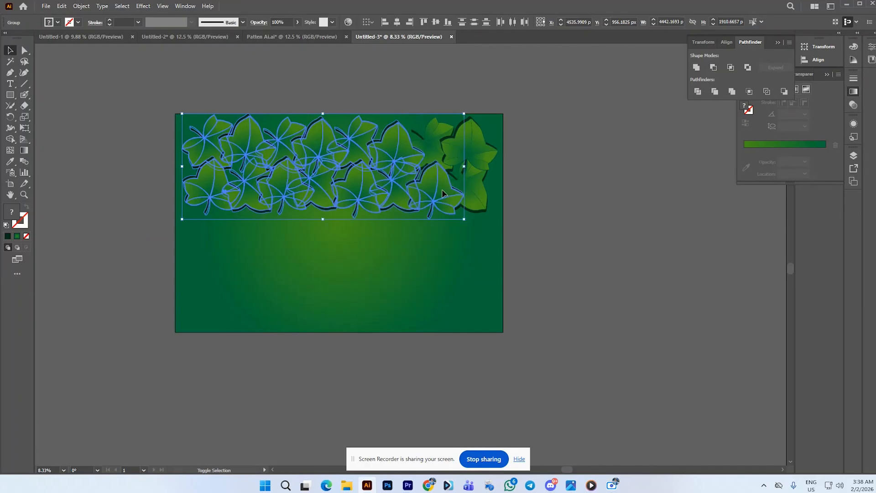
{"action": "left_click", "coordinate": [423, 146], "text": "shift"}
{"action": "left_click", "coordinate": [475, 191], "text": "shift"}
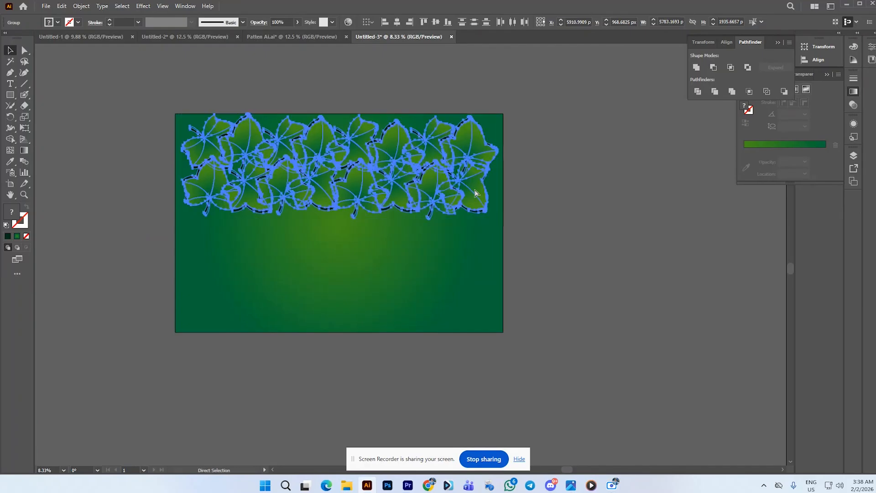
Step: Enlarge the leaf group to about 6265 px wide and move it up so it overlaps the artboard's top and side edges
{"action": "left_click_drag", "start_coordinate": [498, 219], "coordinate": [512, 227]}
{"action": "left_click", "coordinate": [509, 196]}
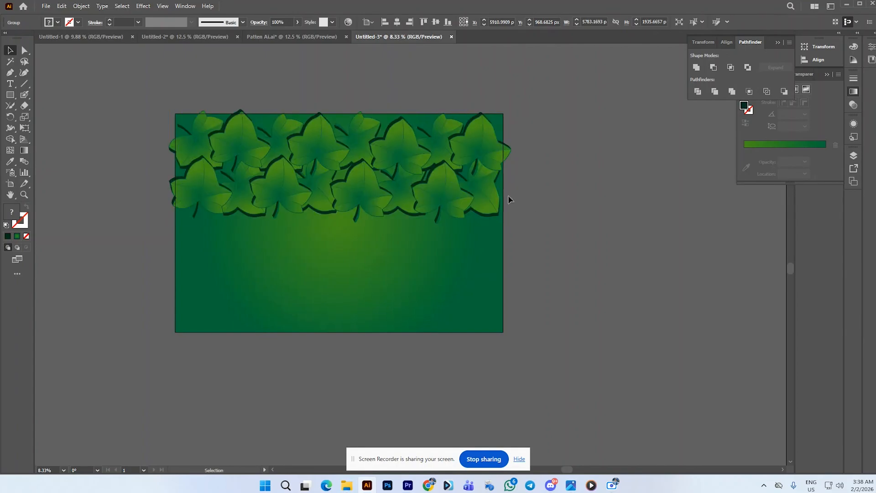
{"action": "left_click_drag", "start_coordinate": [476, 186], "coordinate": [477, 181]}
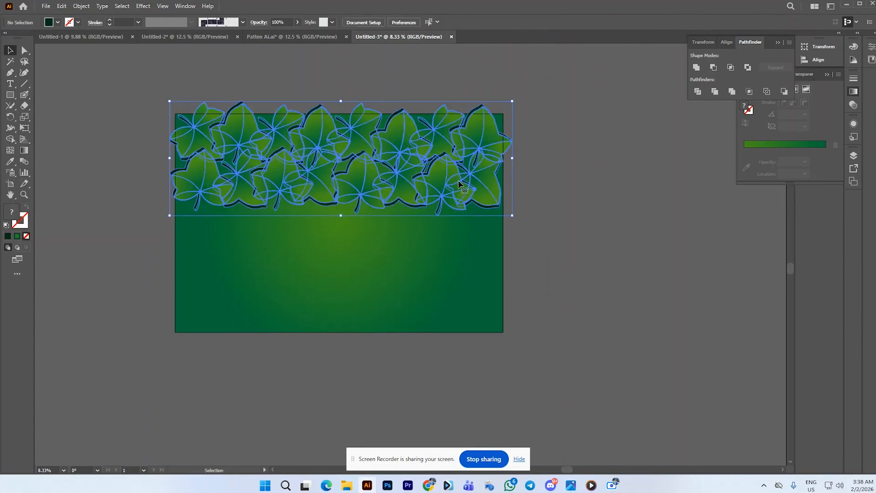
{"action": "mouse_move", "coordinate": [398, 188]}
{"action": "left_mouse_down"}
{"action": "mouse_move", "coordinate": [398, 170]}
{"action": "mouse_move", "coordinate": [395, 181]}
{"action": "left_mouse_up"}
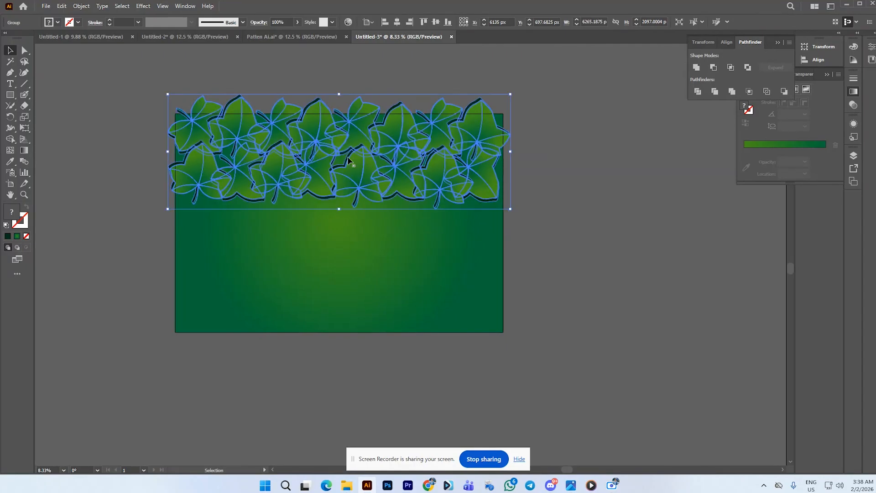
Step: Apply a horizontal Arc warp with a 26% bend to the leaf group
{"action": "left_click", "coordinate": [147, 8]}
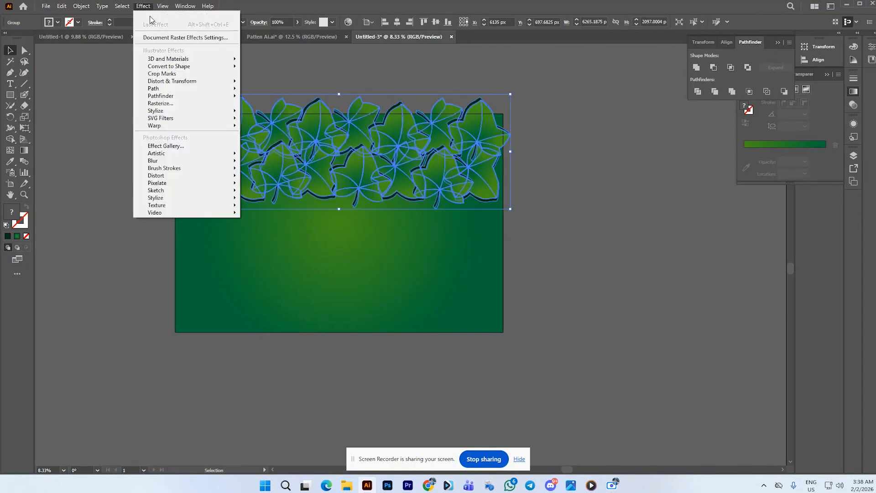
{"action": "mouse_move", "coordinate": [174, 126]}
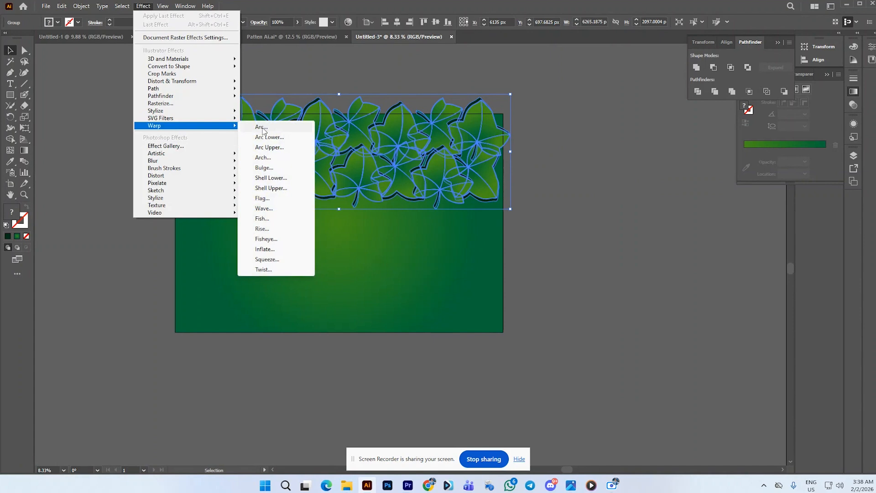
{"action": "left_click", "coordinate": [262, 127]}
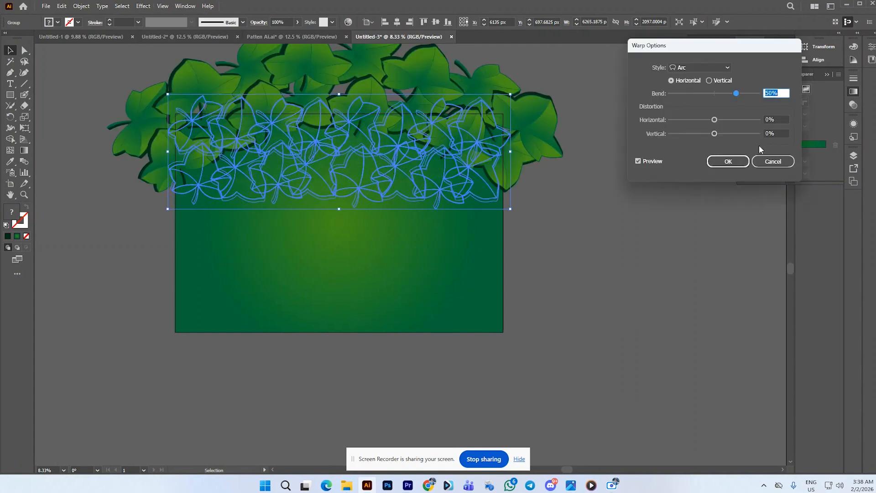
{"action": "left_click", "coordinate": [726, 93]}
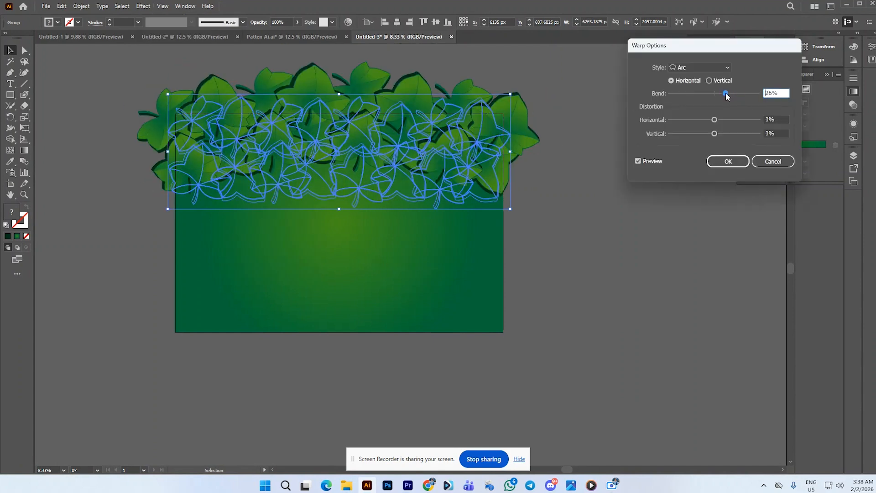
{"action": "left_click", "coordinate": [738, 161]}
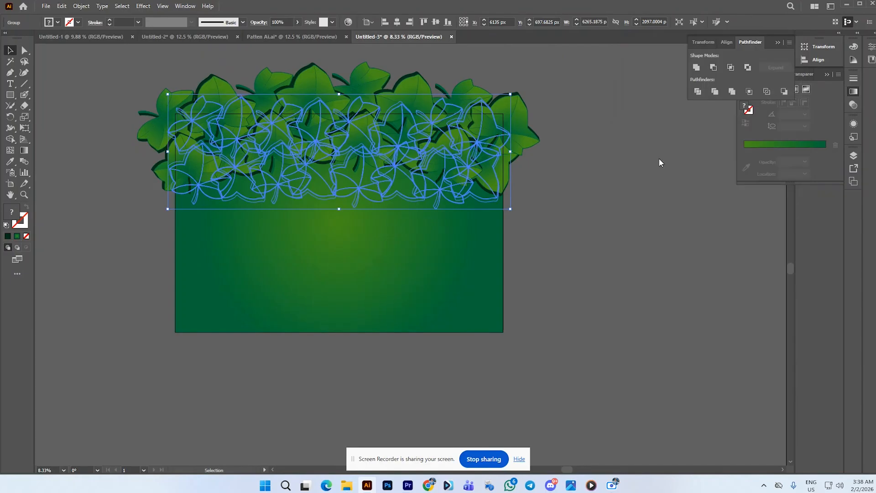
{"action": "left_click", "coordinate": [537, 145]}
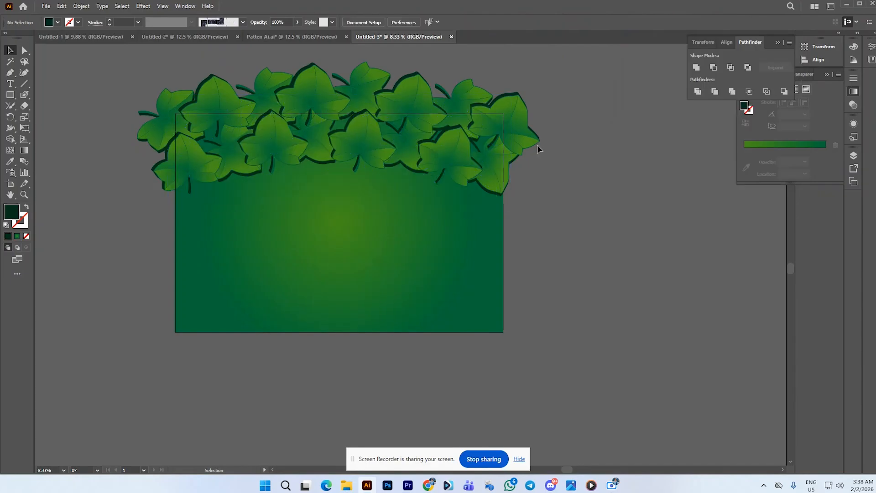
Step: Move the arched leaf group slightly down and expand its appearance
{"action": "left_click", "coordinate": [449, 162]}
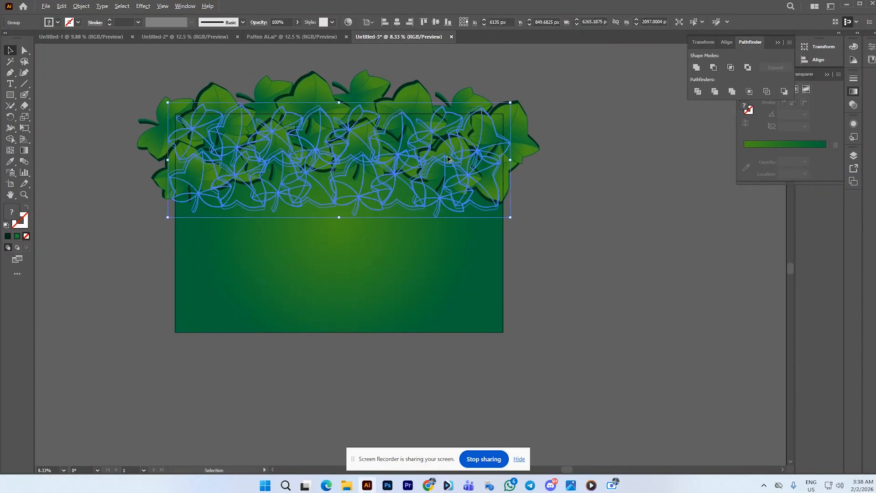
{"action": "left_click", "coordinate": [76, 6]}
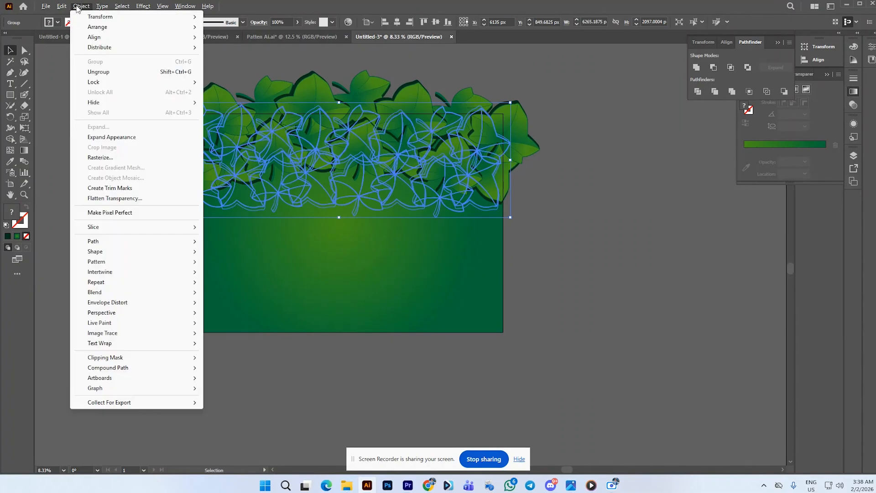
{"action": "left_click", "coordinate": [108, 138]}
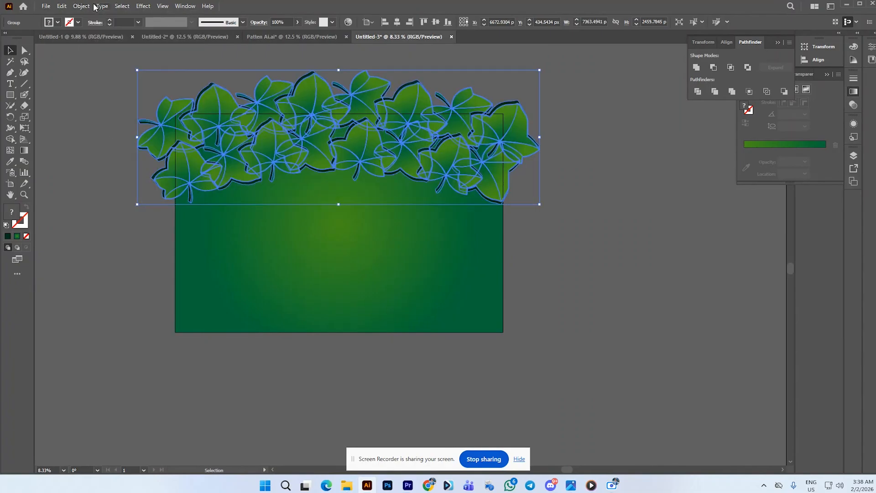
{"action": "left_click", "coordinate": [82, 6]}
{"action": "left_click", "coordinate": [108, 123]}
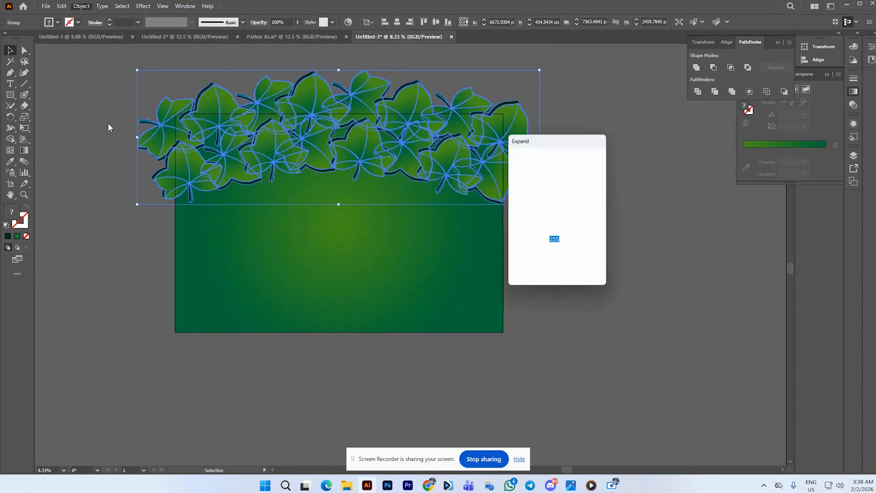
{"action": "left_click", "coordinate": [587, 271]}
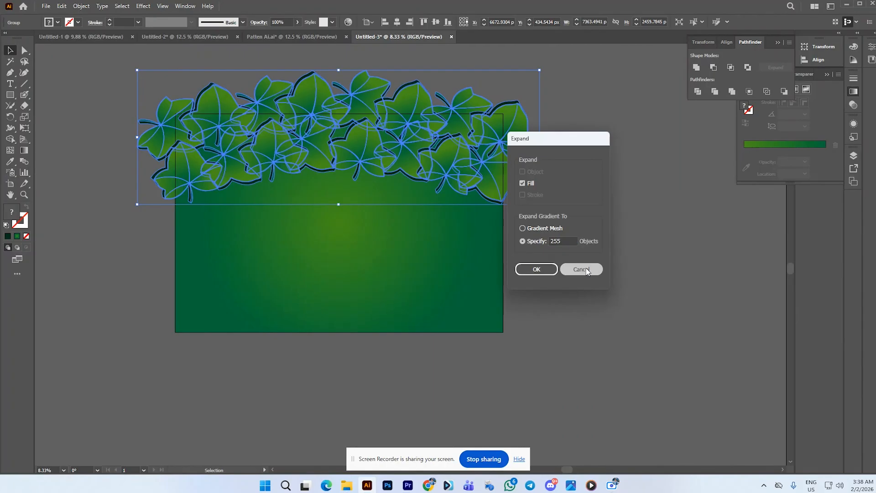
{"action": "left_click", "coordinate": [596, 229]}
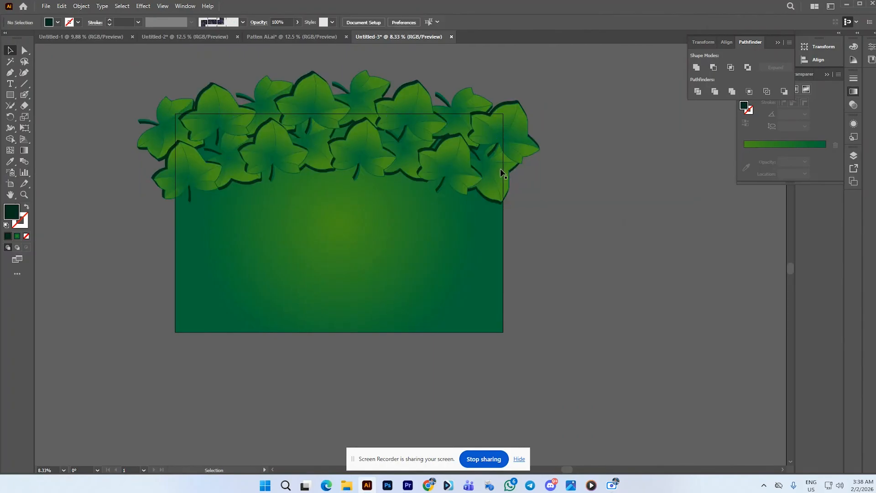
Step: Copy the arched leaf group to the artboard's lower edge, reflect the copy across the vertical axis and shift it slightly down
{"action": "left_click_drag", "start_coordinate": [505, 234], "coordinate": [490, 309]}
{"action": "right_click", "coordinate": [490, 309]}
{"action": "mouse_move", "coordinate": [533, 257]}
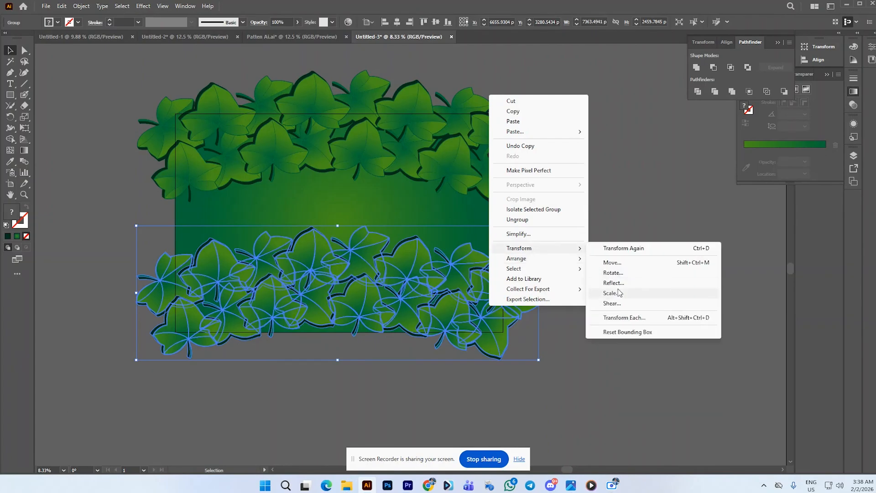
{"action": "left_click", "coordinate": [619, 283]}
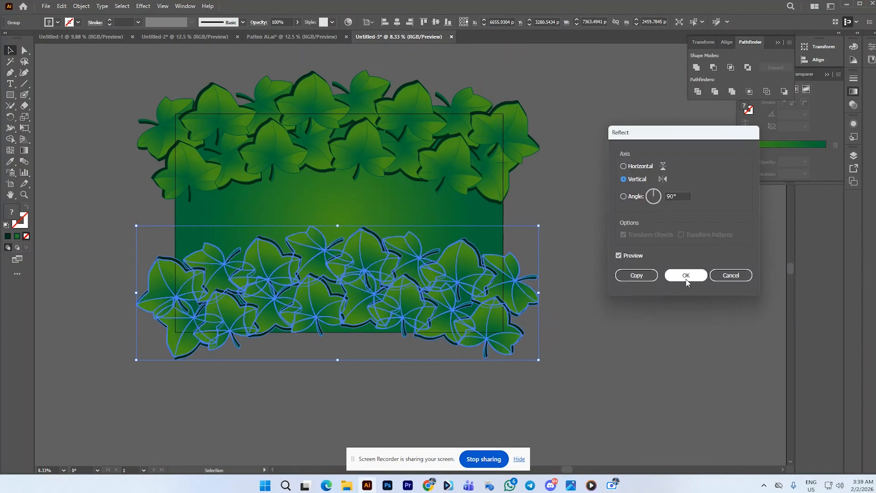
{"action": "left_click", "coordinate": [692, 275]}
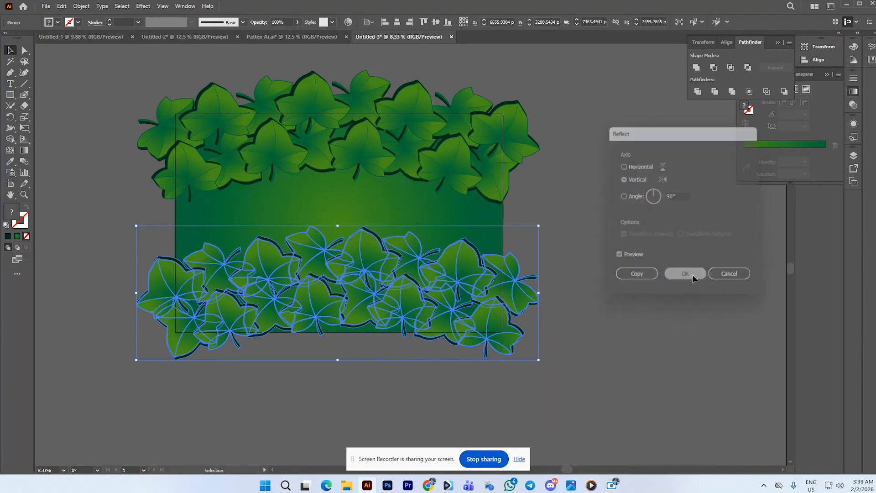
{"action": "left_click", "coordinate": [546, 275]}
{"action": "left_click_drag", "start_coordinate": [494, 282], "coordinate": [520, 305]}
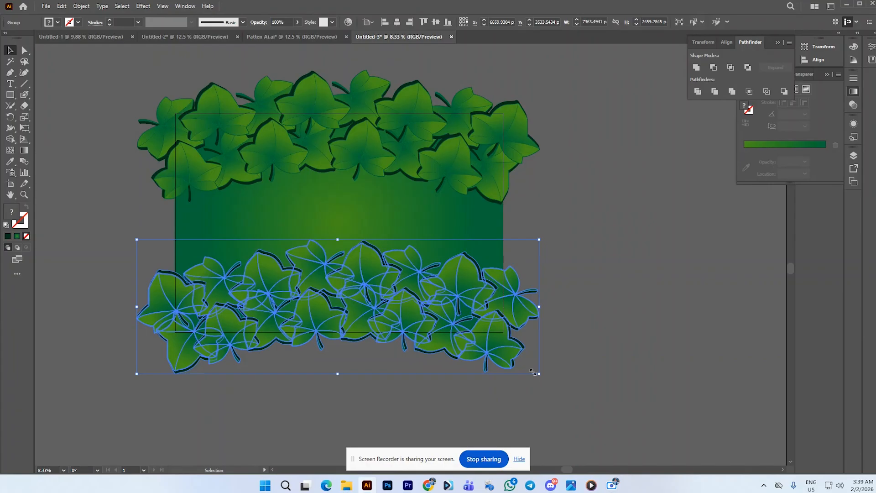
Step: Undo the lower copy's reflection and move the unreflected copy further down past the artboard's bottom edge
{"action": "key", "text": "ctrl+z"}
{"action": "key", "text": "ctrl+z"}
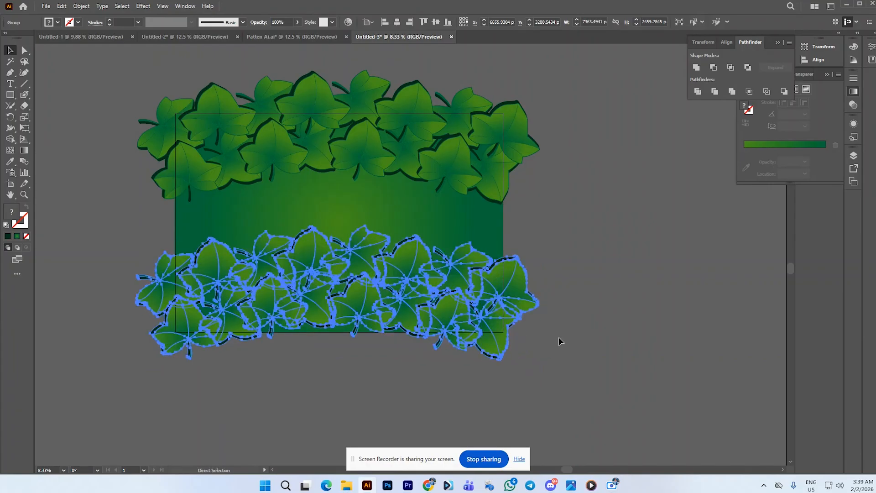
{"action": "left_click", "coordinate": [562, 333]}
{"action": "left_click_drag", "start_coordinate": [474, 308], "coordinate": [474, 342]}
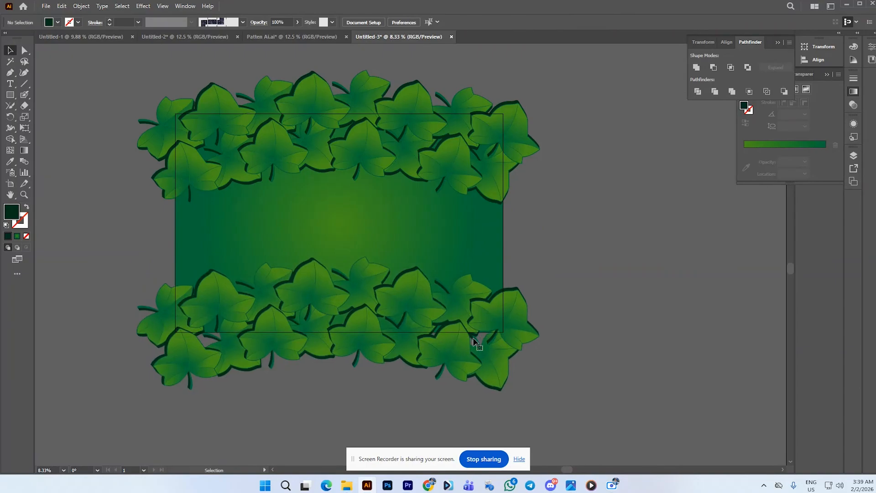
Step: Undo the lower copy of the arched leaf group
{"action": "key", "text": "ctrl+z"}
{"action": "key", "text": "ctrl+z"}
{"action": "key", "text": "ctrl+z"}
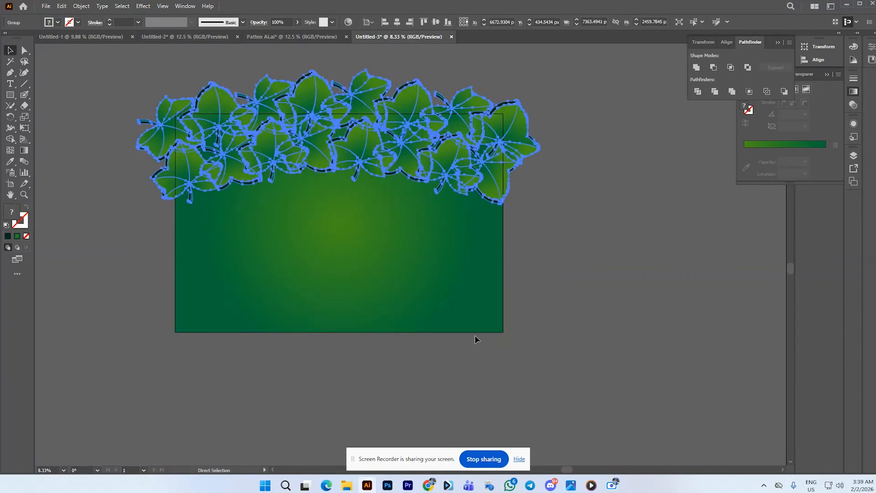
{"action": "left_click", "coordinate": [558, 275]}
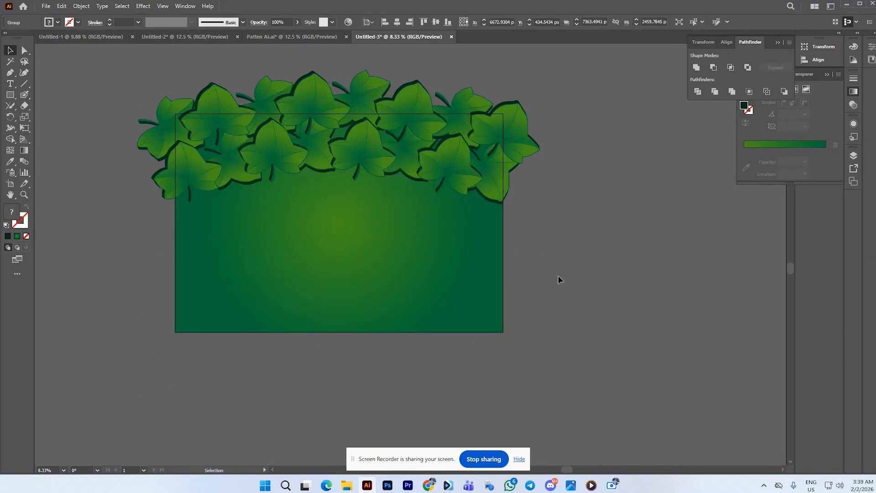
Step: Undo the Arc warp and its expansion to return the leaf group to straight rows
{"action": "left_click", "coordinate": [460, 175]}
{"action": "left_click_drag", "start_coordinate": [460, 175], "coordinate": [459, 168]}
{"action": "left_click", "coordinate": [595, 143]}
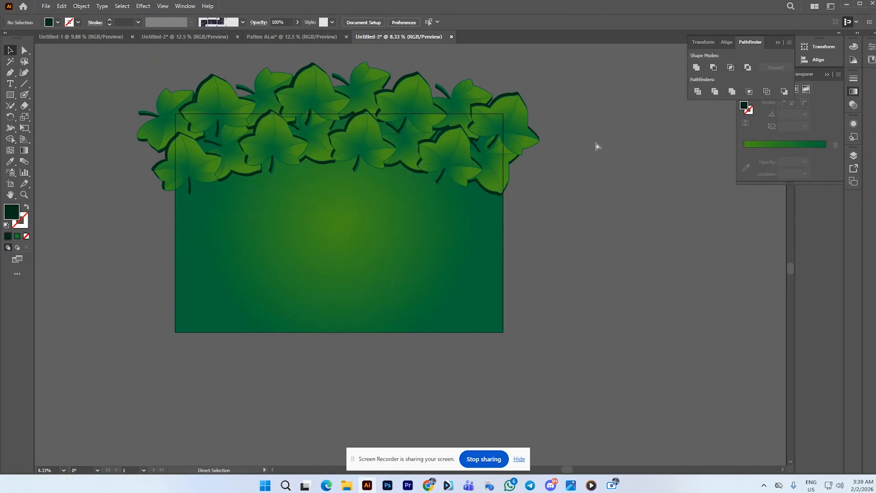
{"action": "key", "text": "ctrl+z"}
{"action": "key", "text": "ctrl+z"}
Step: Place a copy of the straight leaf group straight below, overlapping the artboard's bottom edge
{"action": "left_click", "coordinate": [595, 142]}
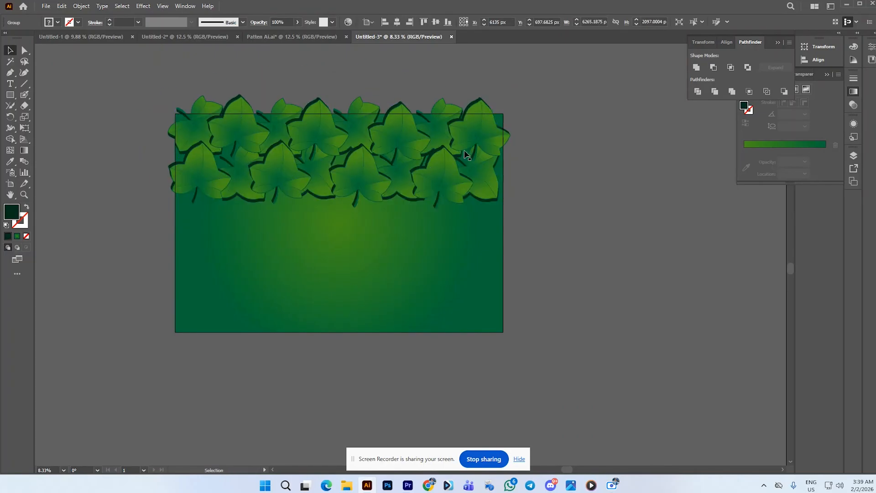
{"action": "left_click_drag", "start_coordinate": [466, 155], "coordinate": [463, 325]}
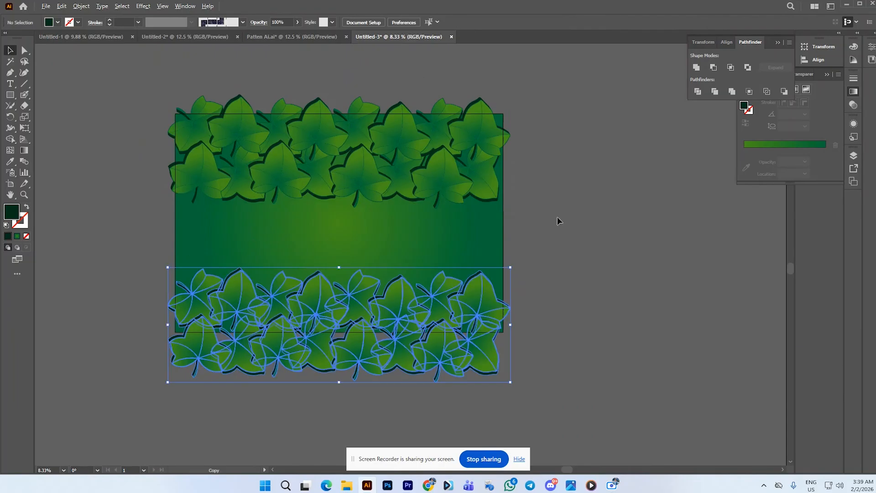
Step: Nudge the upper leaf group slightly sideways and apply a horizontal Arc warp with a 26% bend to it
{"action": "left_click", "coordinate": [593, 192]}
{"action": "left_click", "coordinate": [470, 174]}
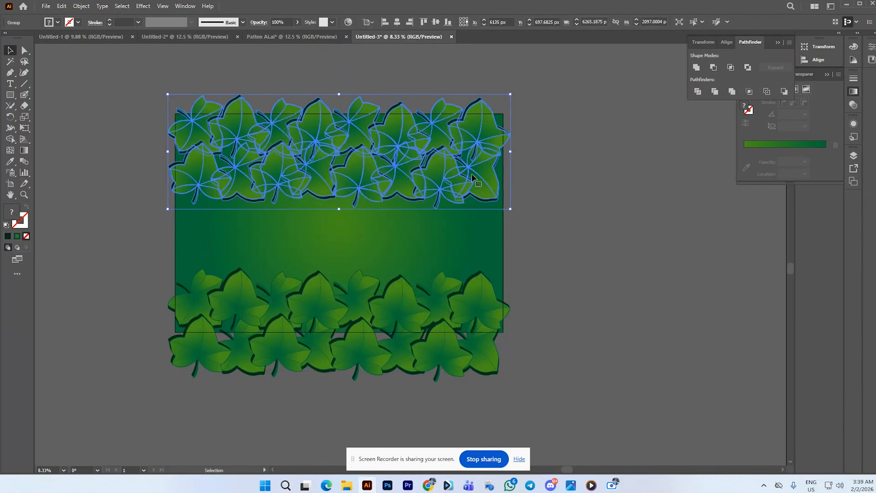
{"action": "left_click_drag", "start_coordinate": [472, 173], "coordinate": [475, 174]}
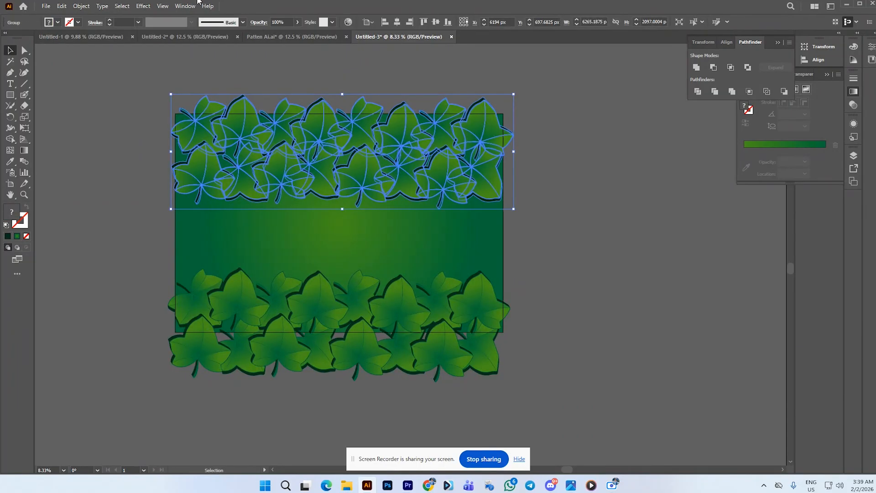
{"action": "left_click", "coordinate": [142, 6]}
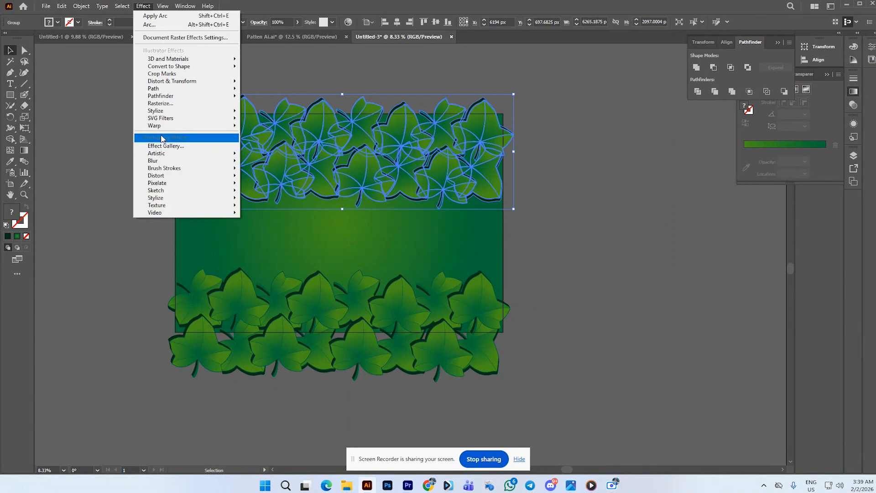
{"action": "mouse_move", "coordinate": [165, 126]}
{"action": "left_click", "coordinate": [267, 127]}
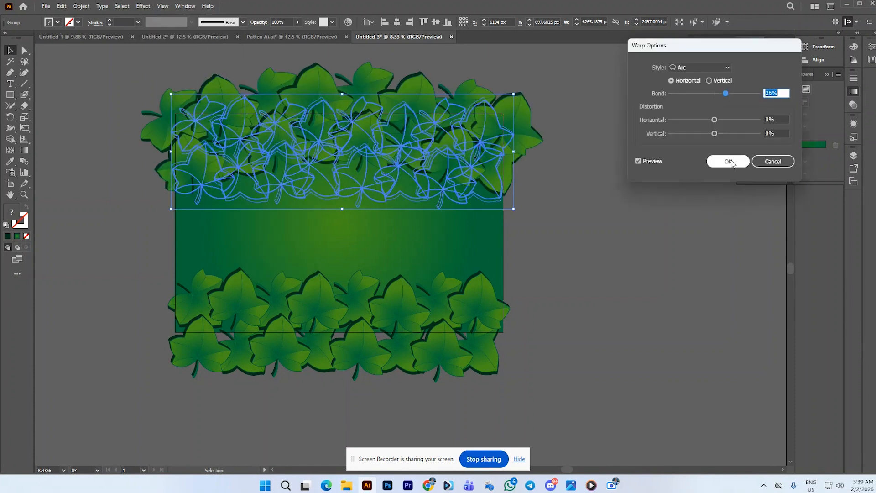
{"action": "left_click", "coordinate": [728, 162]}
Step: Apply a horizontal Arc warp with a negative bend to the lower leaf group so it curves downwards
{"action": "left_click", "coordinate": [454, 275]}
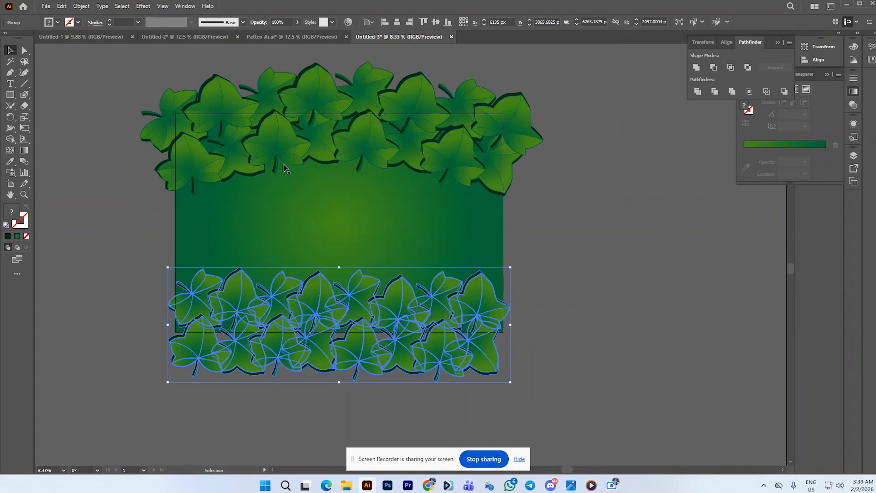
{"action": "left_click", "coordinate": [143, 6]}
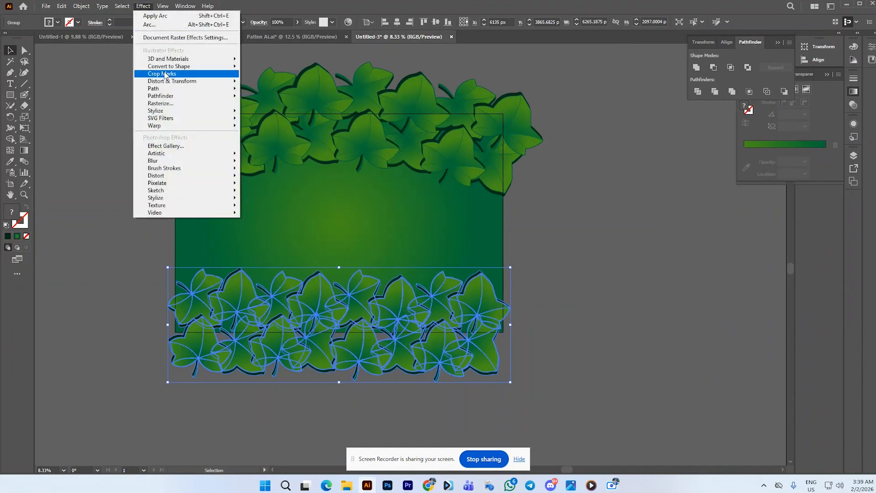
{"action": "mouse_move", "coordinate": [172, 130]}
{"action": "left_click", "coordinate": [270, 127]}
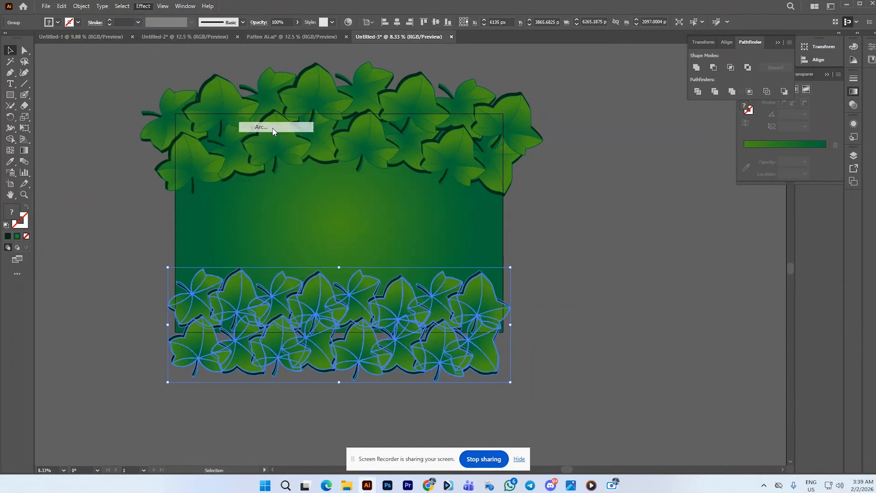
{"action": "left_click", "coordinate": [707, 93]}
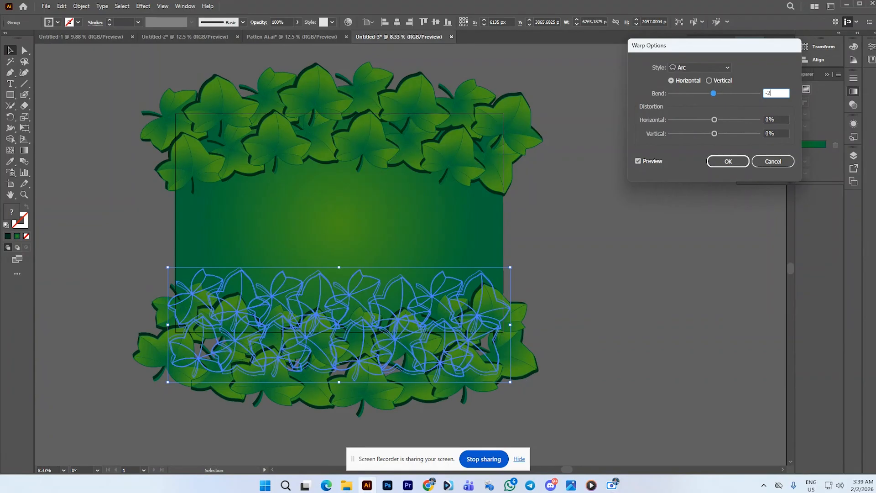
{"action": "left_click", "coordinate": [735, 162]}
Step: Move the lower arched leaf group up over the artboard's bottom edge and align both leaf groups on their horizontal centres
{"action": "left_click", "coordinate": [582, 213]}
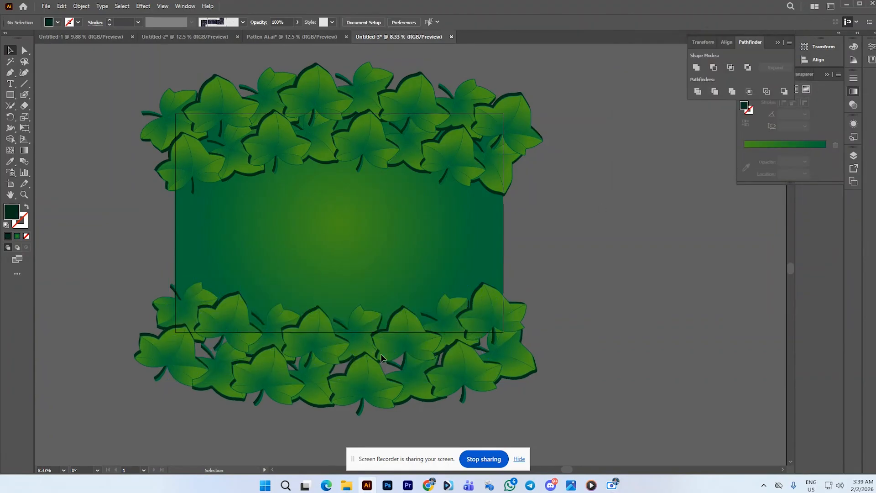
{"action": "left_click_drag", "start_coordinate": [380, 351], "coordinate": [381, 326]}
{"action": "left_click", "coordinate": [476, 164], "text": "shift"}
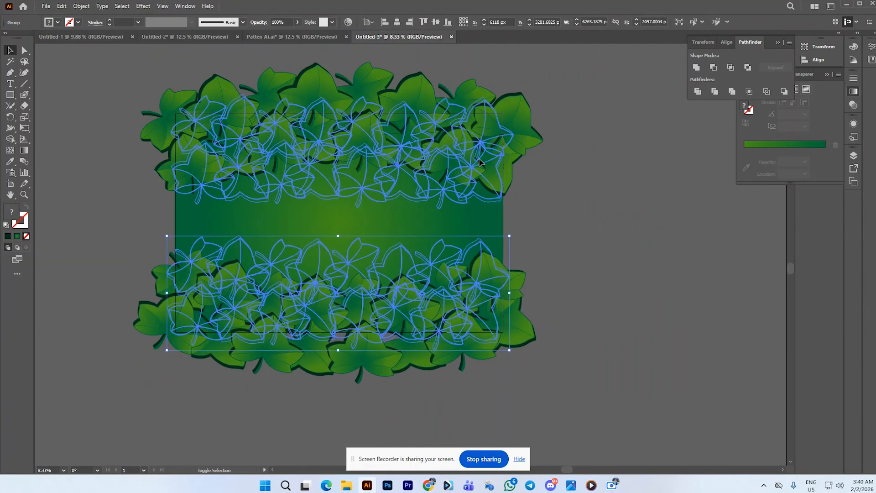
{"action": "left_click", "coordinate": [397, 22]}
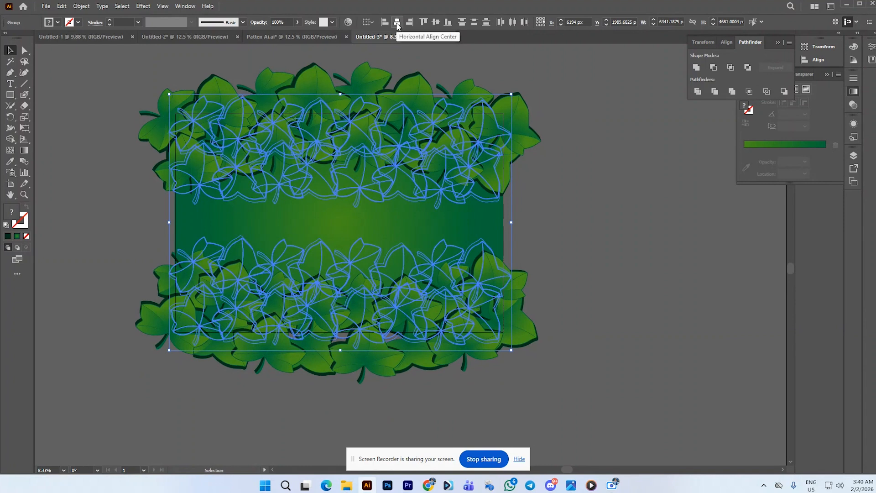
Step: Expand the appearance of both arched leaf groups and run Expand on them with the Fill option turned off
{"action": "left_click", "coordinate": [81, 6]}
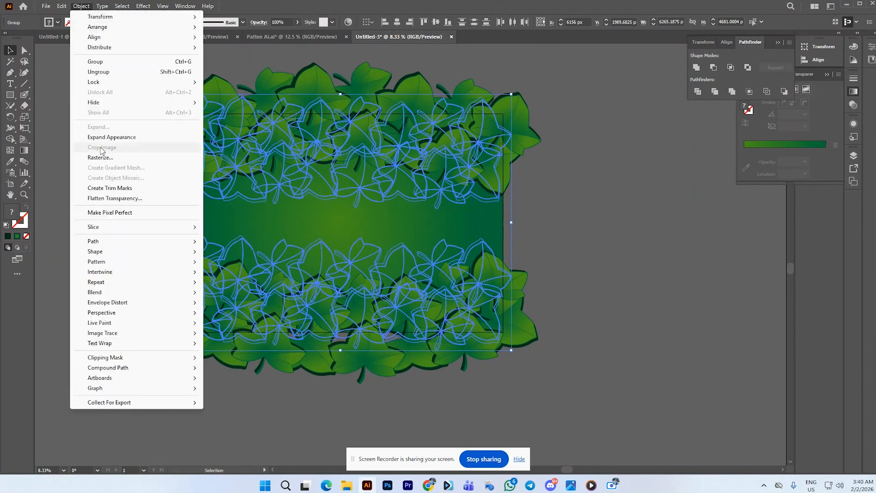
{"action": "left_click", "coordinate": [110, 137]}
{"action": "left_click", "coordinate": [84, 6]}
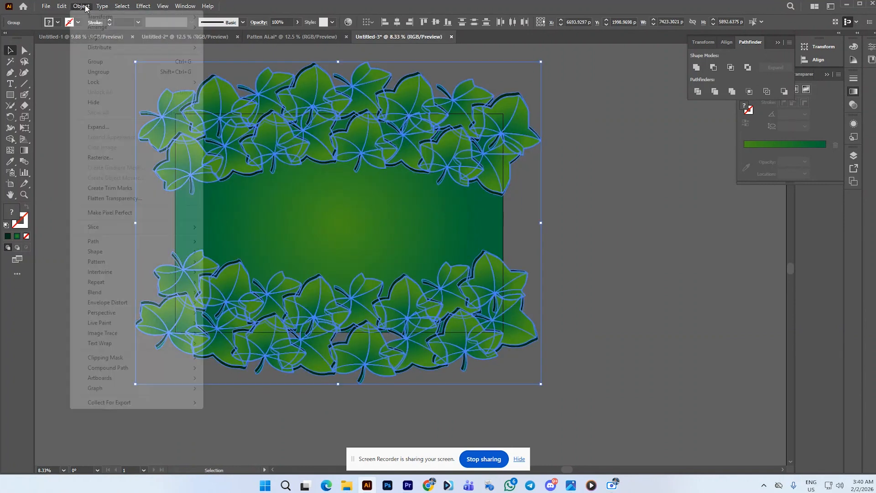
{"action": "left_click", "coordinate": [105, 127]}
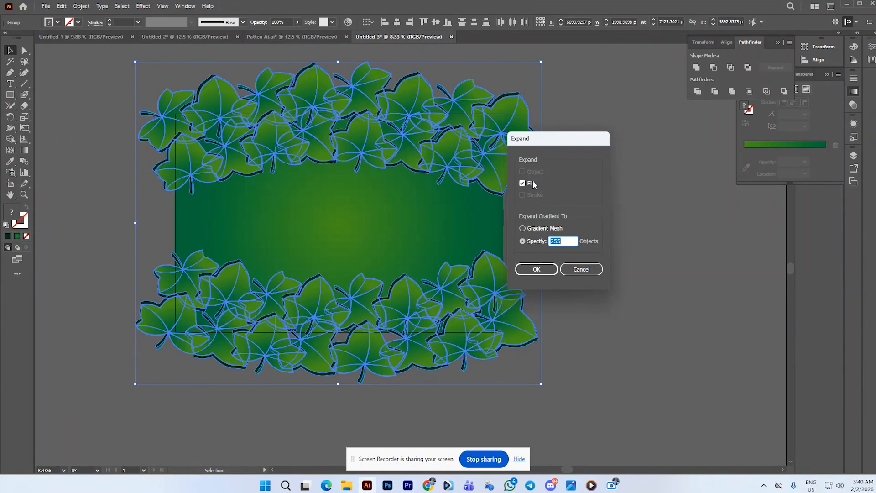
{"action": "left_click", "coordinate": [523, 183]}
{"action": "left_click", "coordinate": [536, 269]}
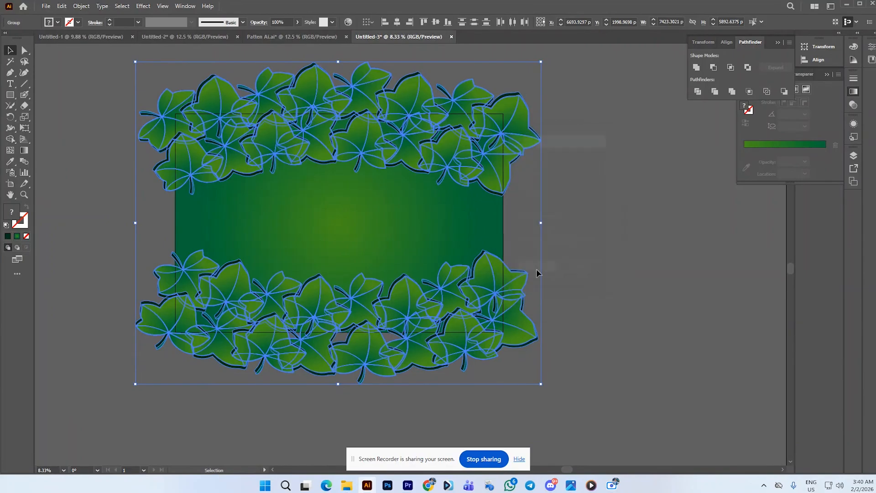
{"action": "left_click", "coordinate": [583, 247]}
{"action": "left_click", "coordinate": [510, 297]}
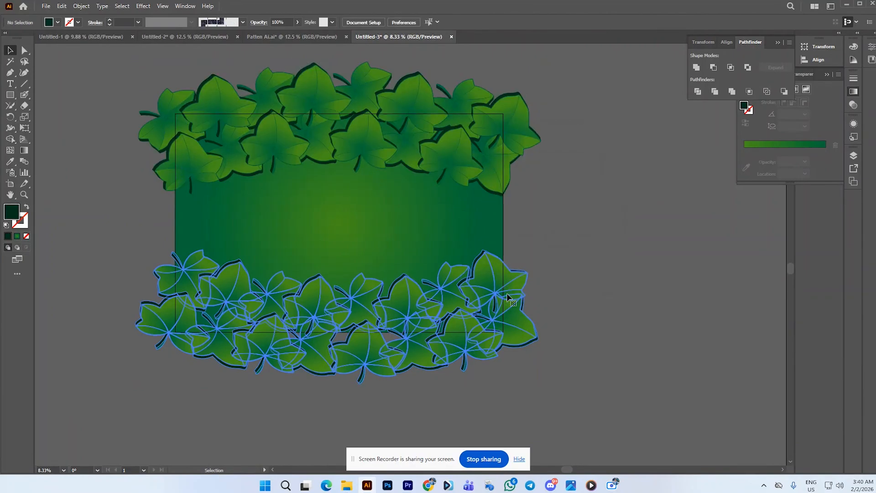
{"action": "left_click", "coordinate": [506, 171], "text": "shift"}
{"action": "right_click", "coordinate": [506, 171]}
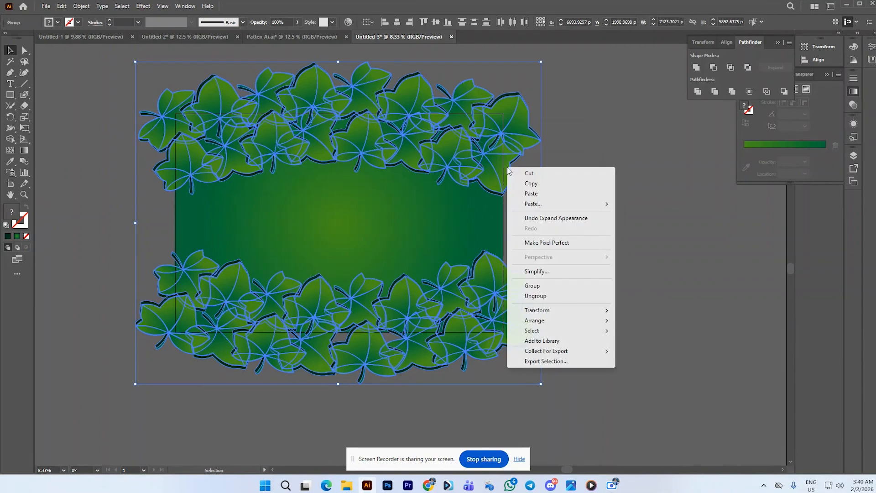
{"action": "left_click", "coordinate": [564, 145]}
{"action": "left_click", "coordinate": [563, 144]}
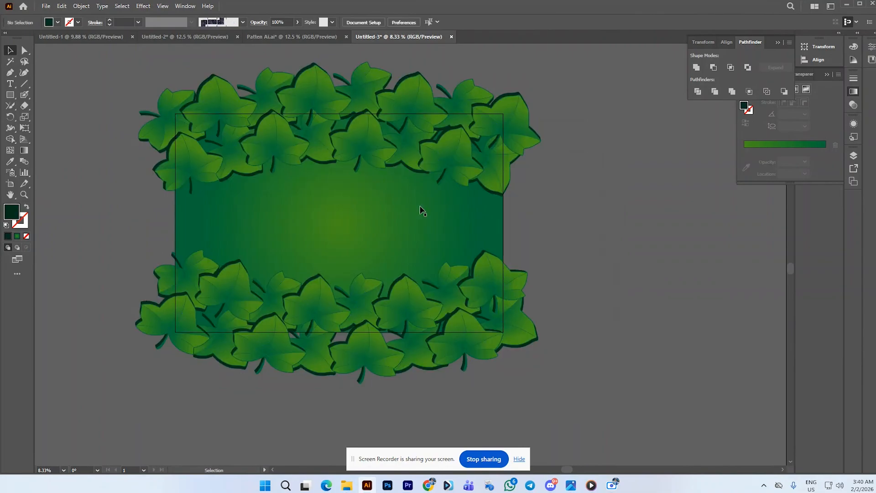
{"action": "left_click", "coordinate": [372, 230]}
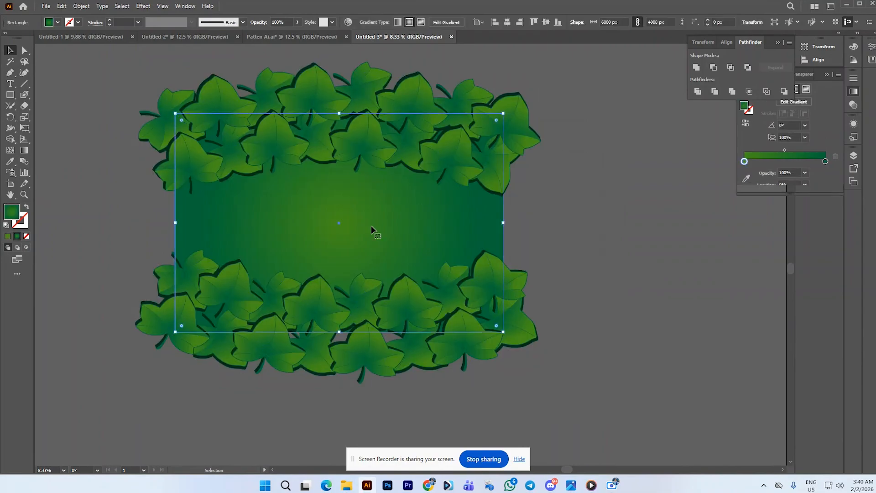
{"action": "right_click", "coordinate": [372, 230]}
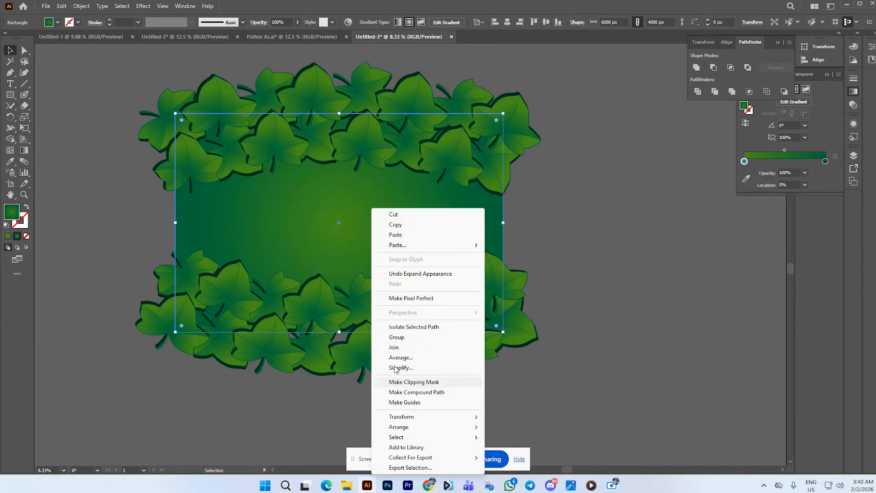
{"action": "mouse_move", "coordinate": [420, 427]}
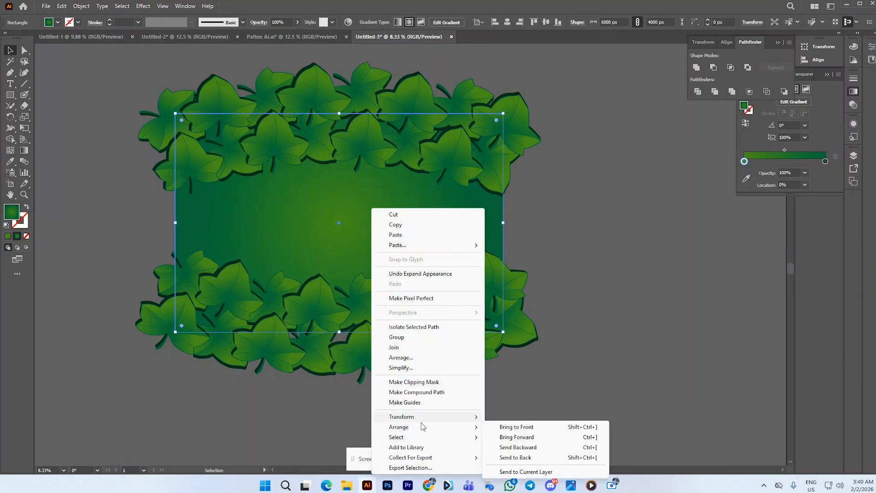
{"action": "left_click", "coordinate": [587, 274]}
{"action": "left_click", "coordinate": [442, 229]}
{"action": "left_click", "coordinate": [92, 129]}
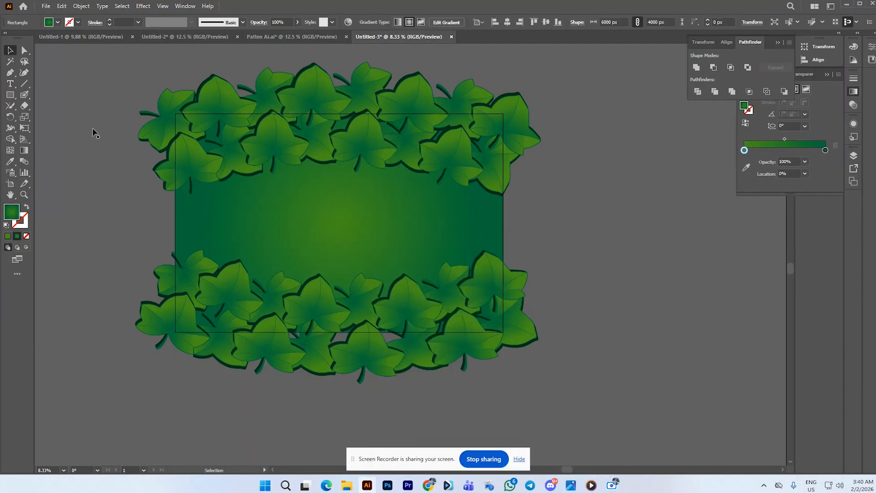
Step: Create a 6000 by 4000 px rectangle above the leaves and centre it horizontally and vertically on the artboard
{"action": "key", "text": "m"}
{"action": "left_click", "coordinate": [109, 173]}
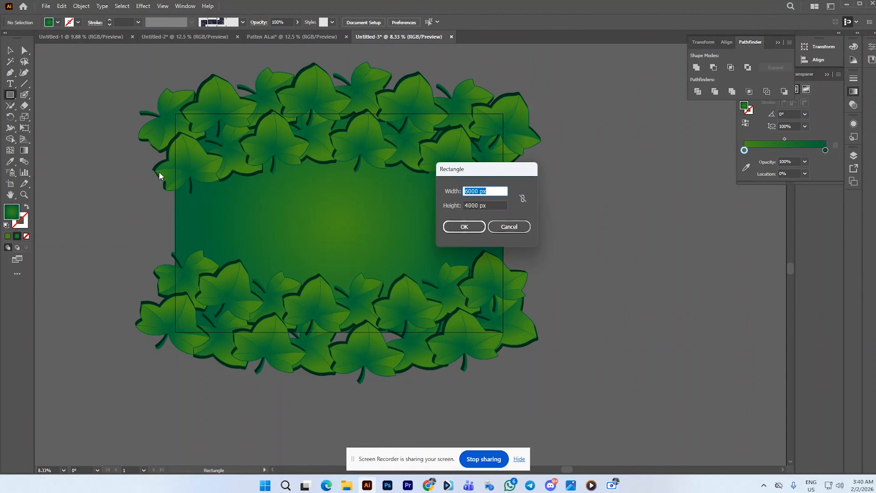
{"action": "left_click", "coordinate": [472, 227]}
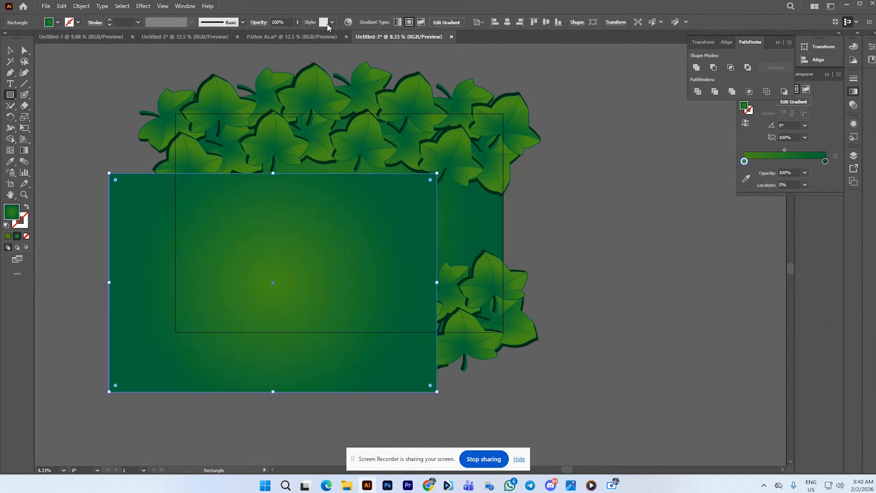
{"action": "left_click", "coordinate": [507, 22]}
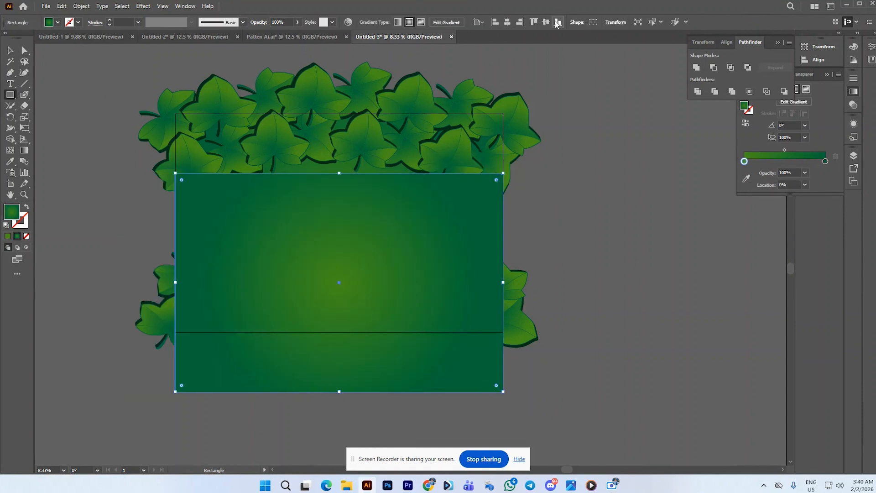
{"action": "left_click", "coordinate": [546, 22]}
Step: Make a clipping mask from all the artwork so the leaves and background are cropped to the new rectangle
{"action": "left_click", "coordinate": [10, 50]}
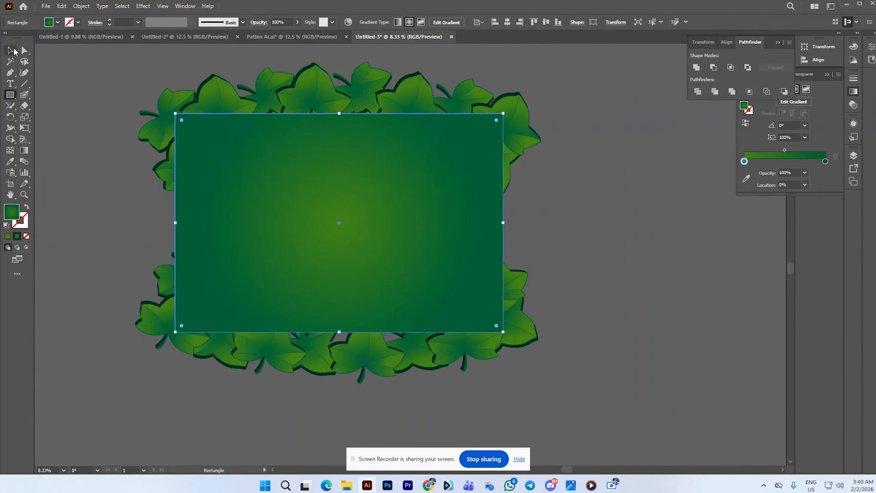
{"action": "left_click", "coordinate": [98, 72]}
{"action": "key", "text": "ctrl+a"}
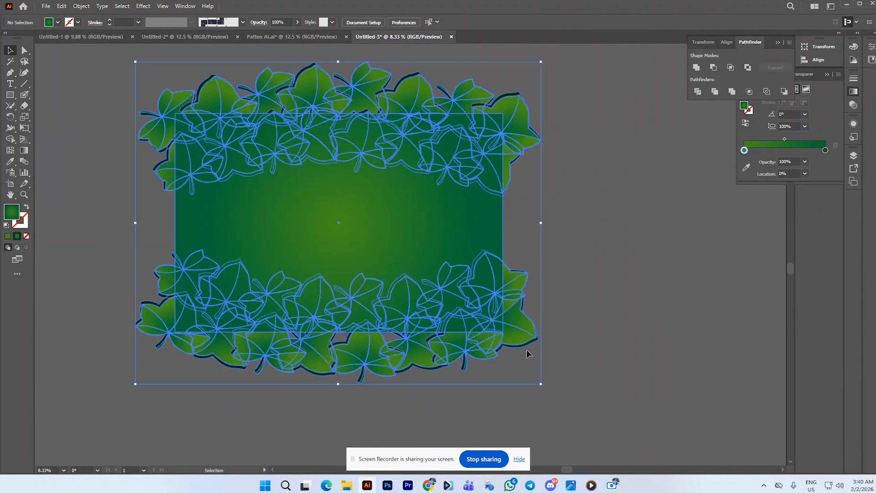
{"action": "right_click", "coordinate": [500, 319]}
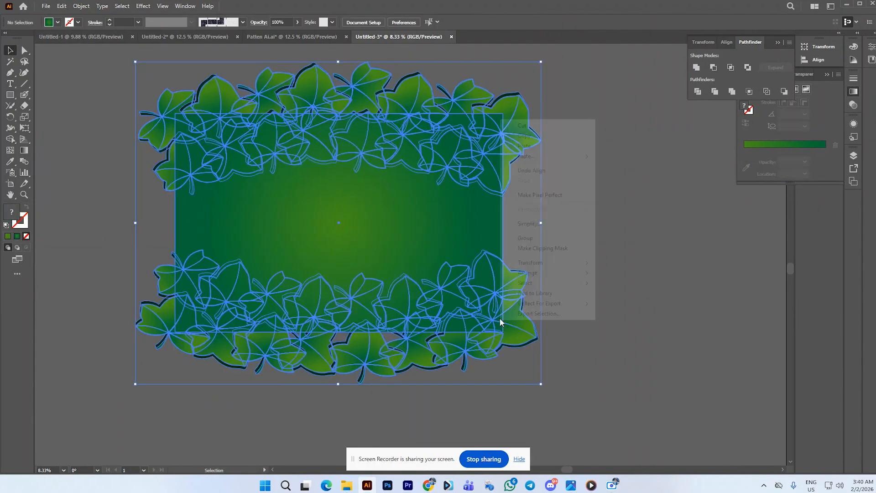
{"action": "left_click", "coordinate": [542, 248]}
{"action": "left_click", "coordinate": [543, 247]}
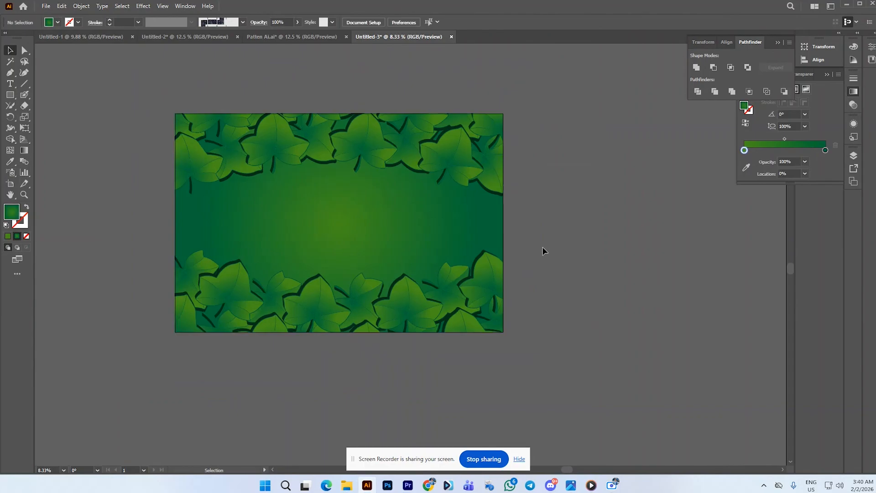
Step: Scale the clipped artwork down proportionally about its centre to about 5778 by 3852 px, leaving an even margin inside the artboard
{"action": "left_click", "coordinate": [460, 268]}
{"action": "left_click_drag", "start_coordinate": [482, 279], "coordinate": [532, 362]}
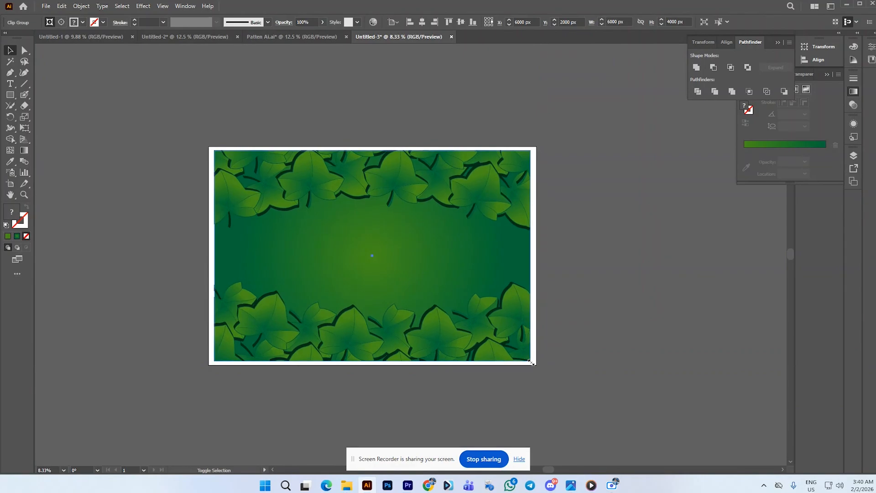
{"action": "scroll", "coordinate": [470, 341], "scroll_direction": "up", "scroll_amount": 1}
{"action": "scroll", "coordinate": [507, 341], "scroll_direction": "up", "scroll_amount": 1}
{"action": "scroll", "coordinate": [509, 340], "scroll_direction": "up", "scroll_amount": 1}
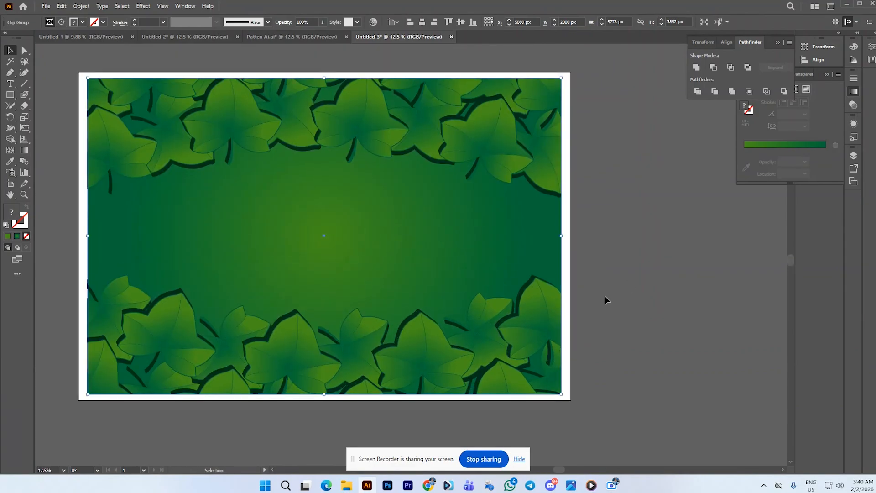
{"action": "left_click", "coordinate": [629, 280]}
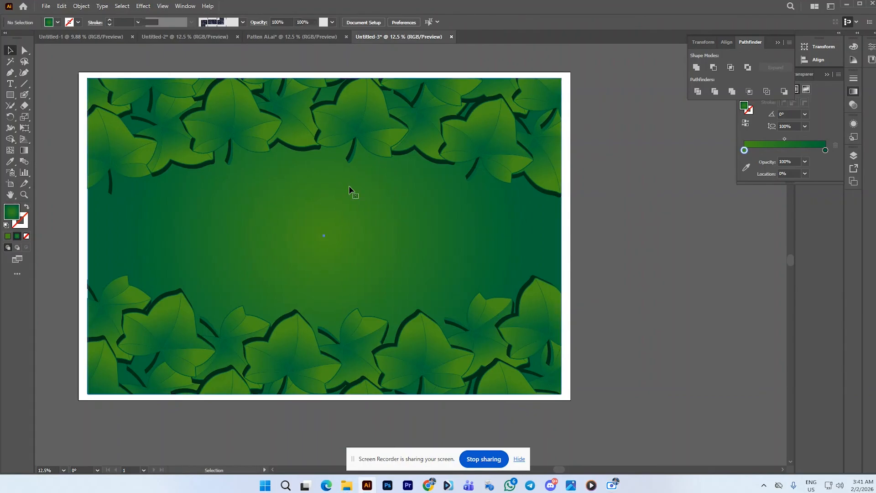
{"action": "left_click", "coordinate": [352, 192]}
{"action": "left_click", "coordinate": [634, 182]}
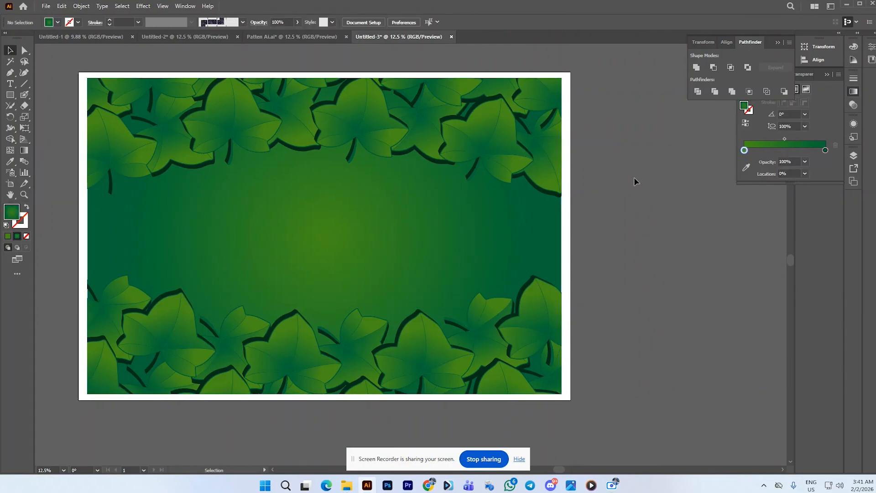
{"action": "left_click", "coordinate": [525, 193]}
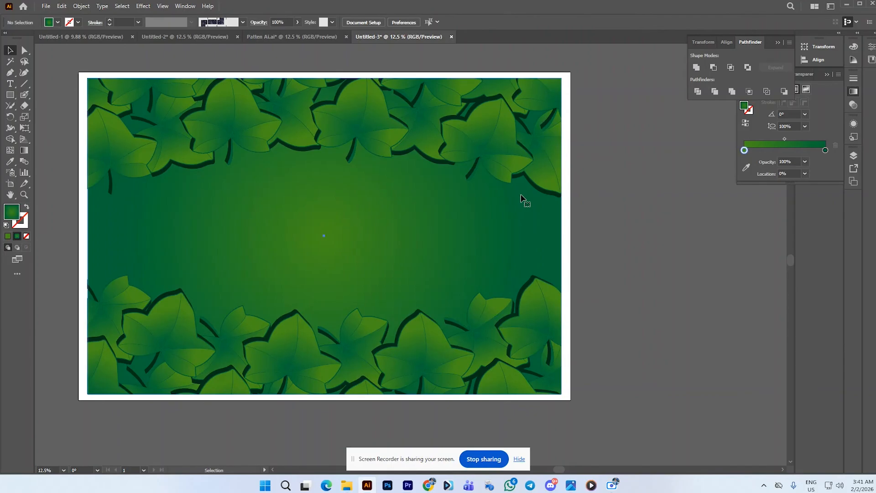